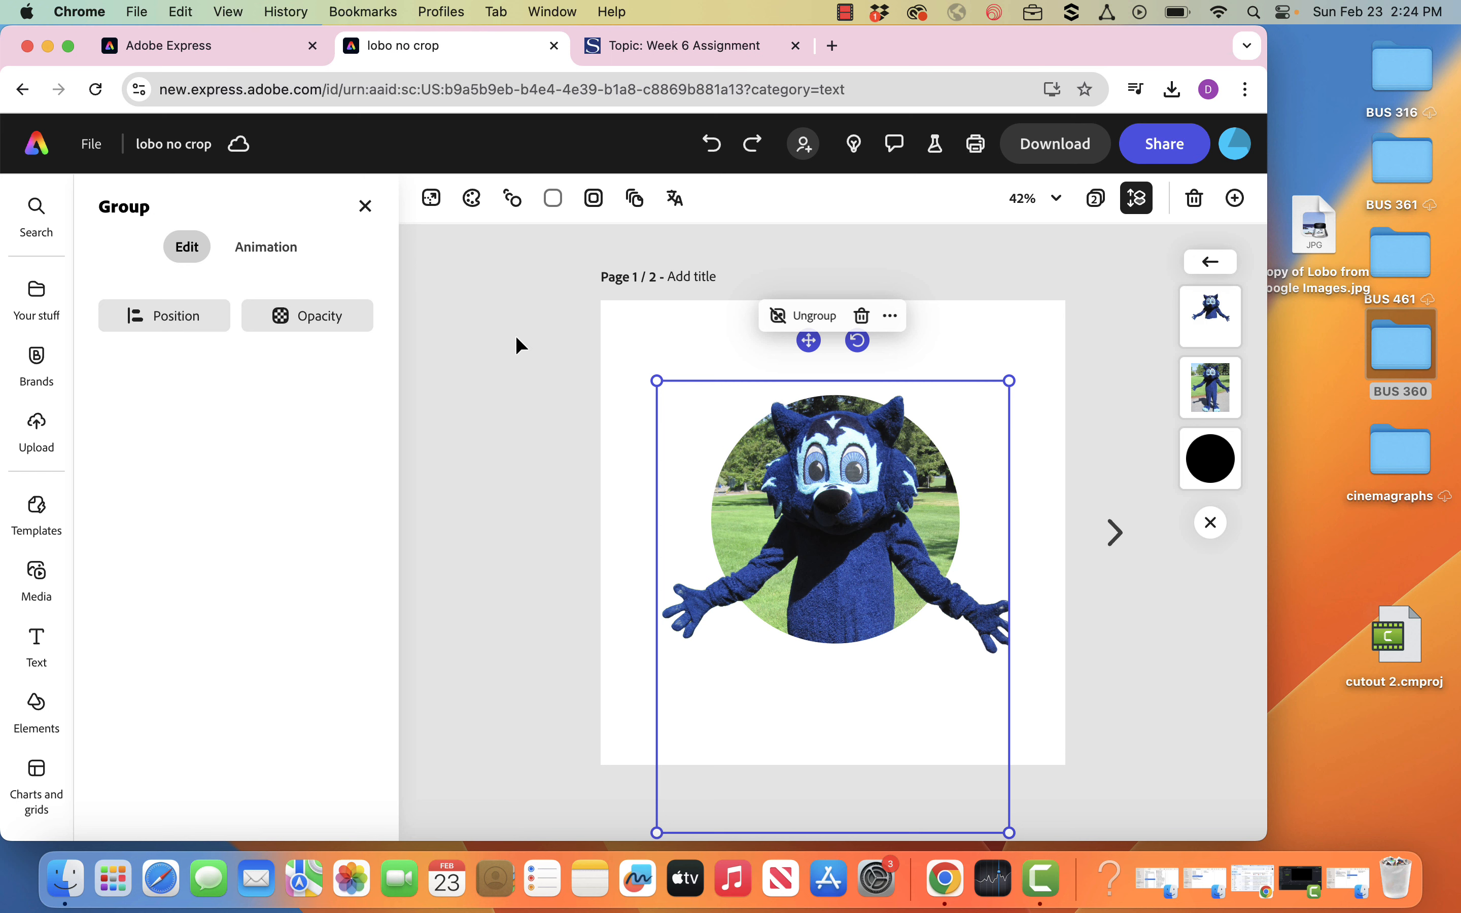
click(507, 307)
click(655, 510)
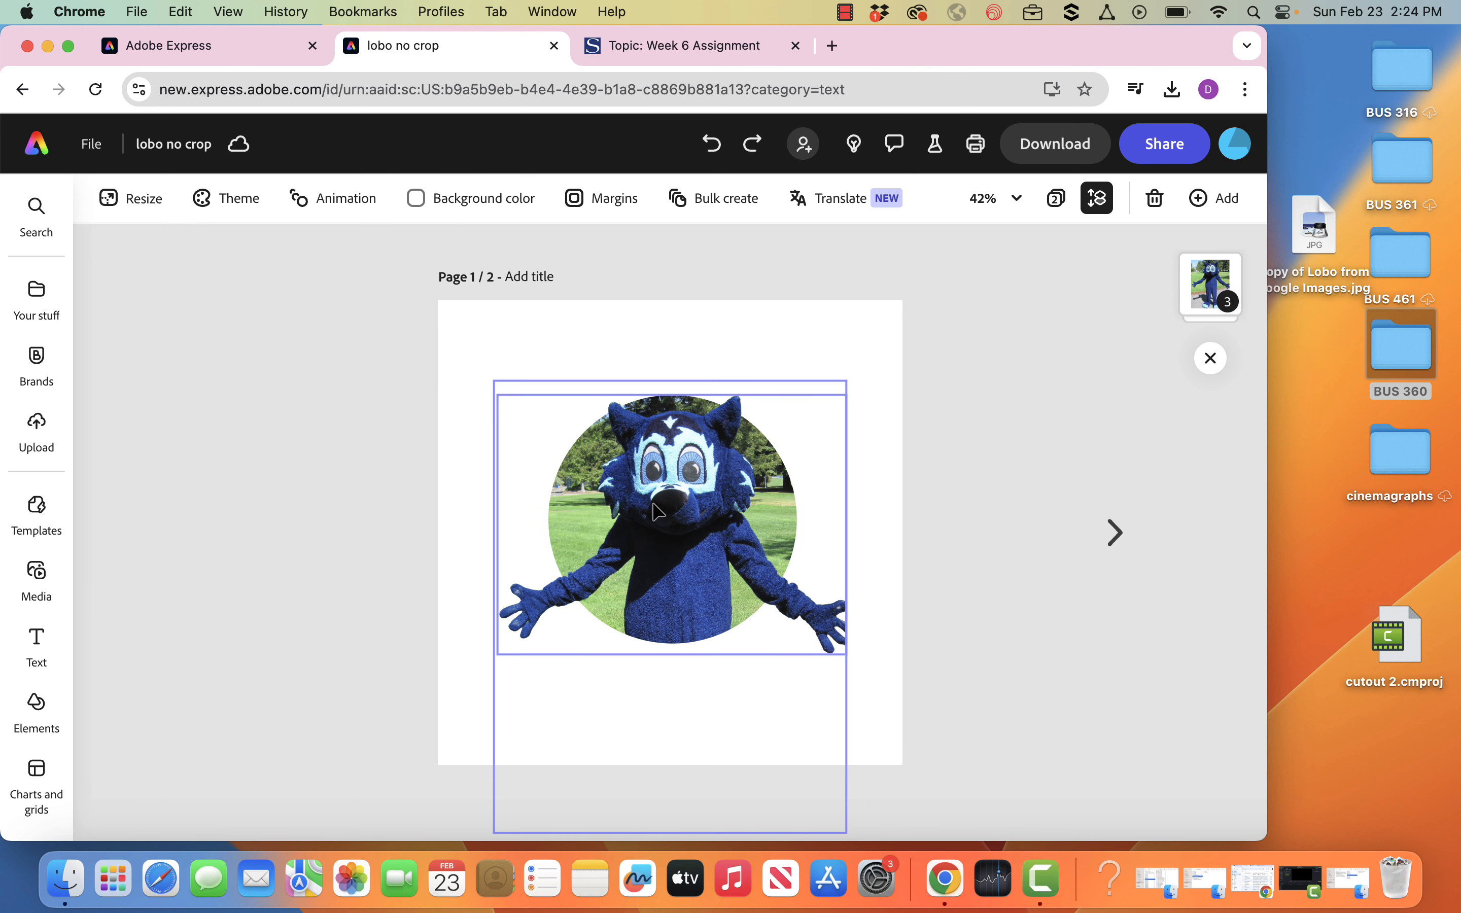
click(655, 510)
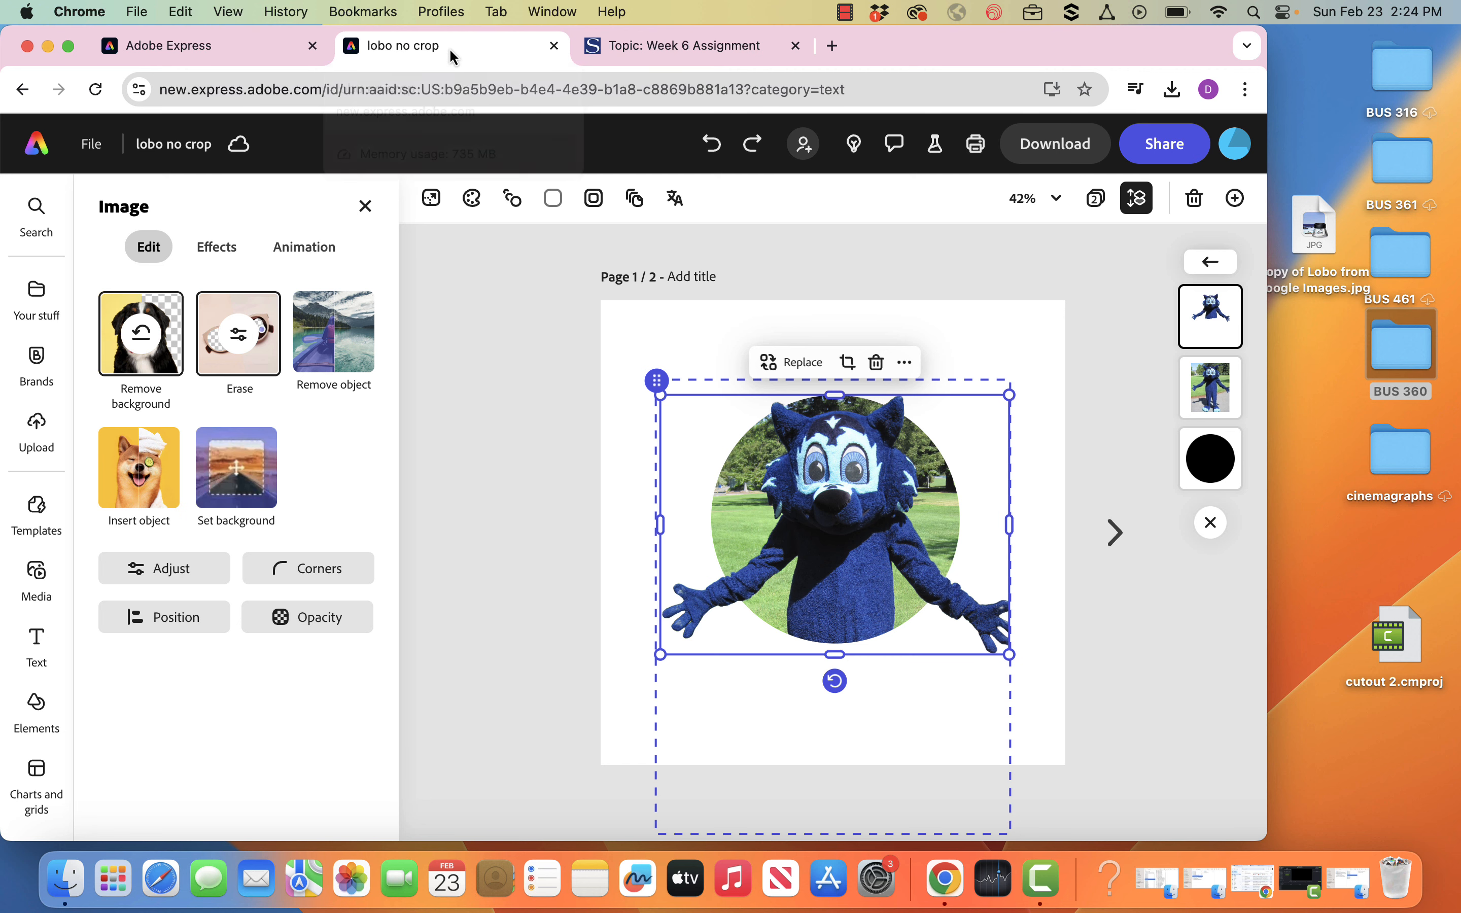
Step: Leave the finished example design and create a new blank square (1:1) document
click(36, 143)
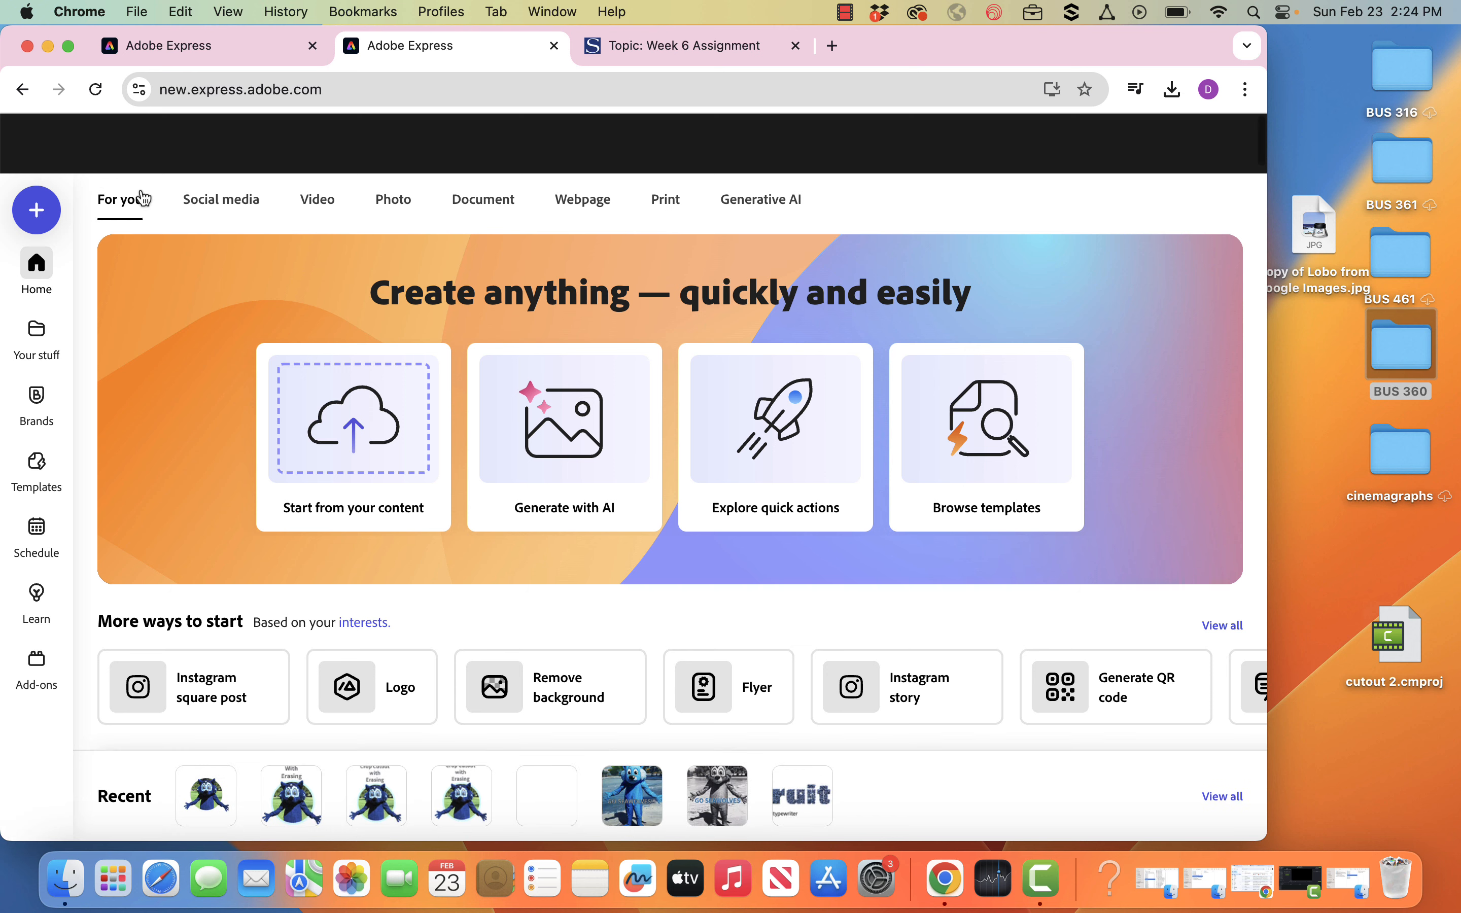
click(30, 210)
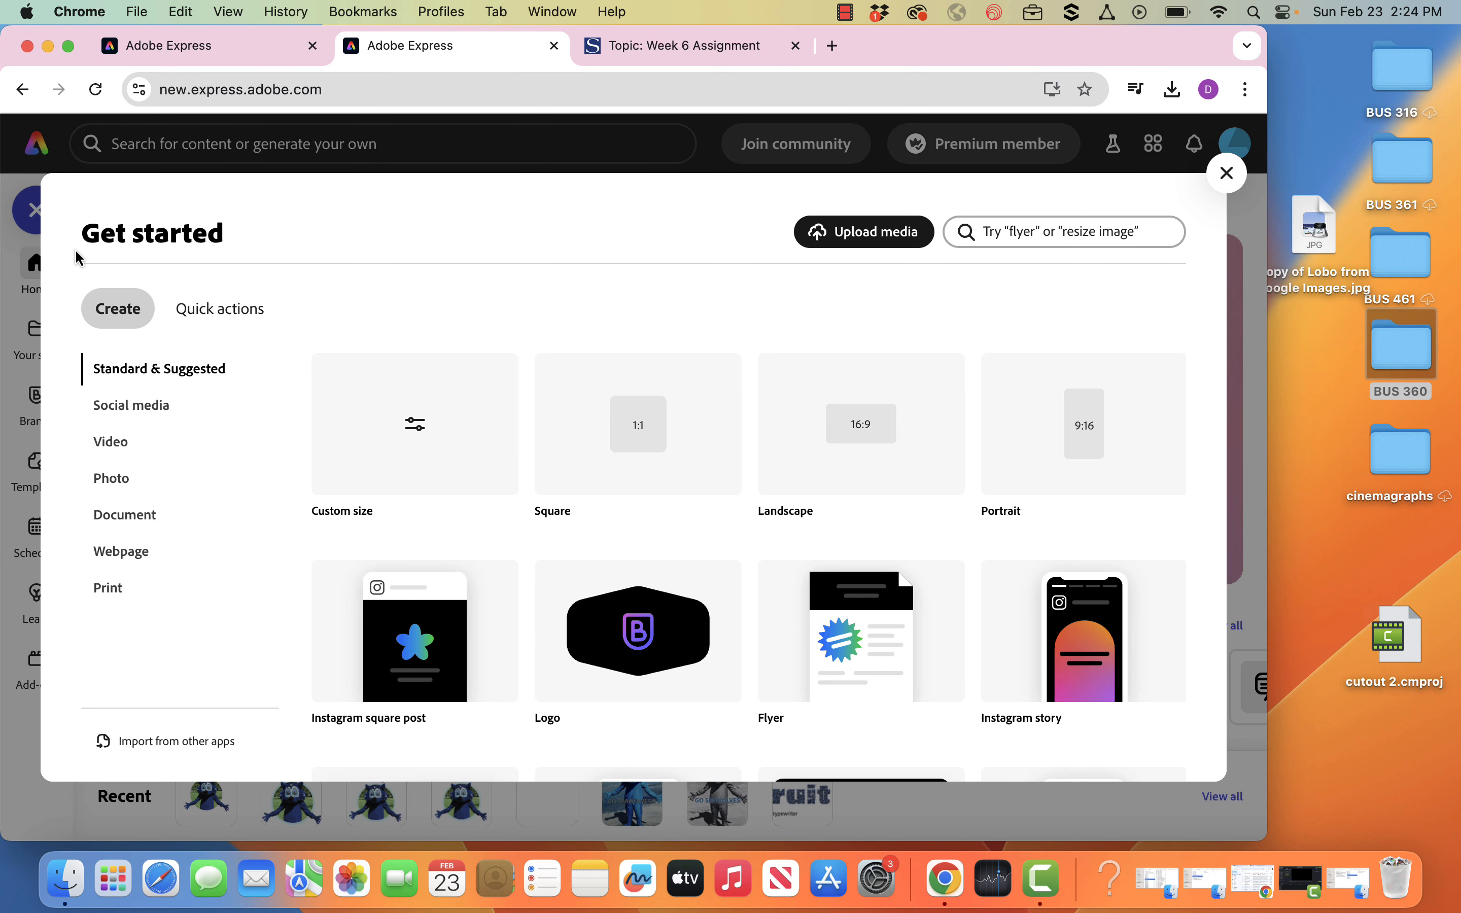
click(653, 453)
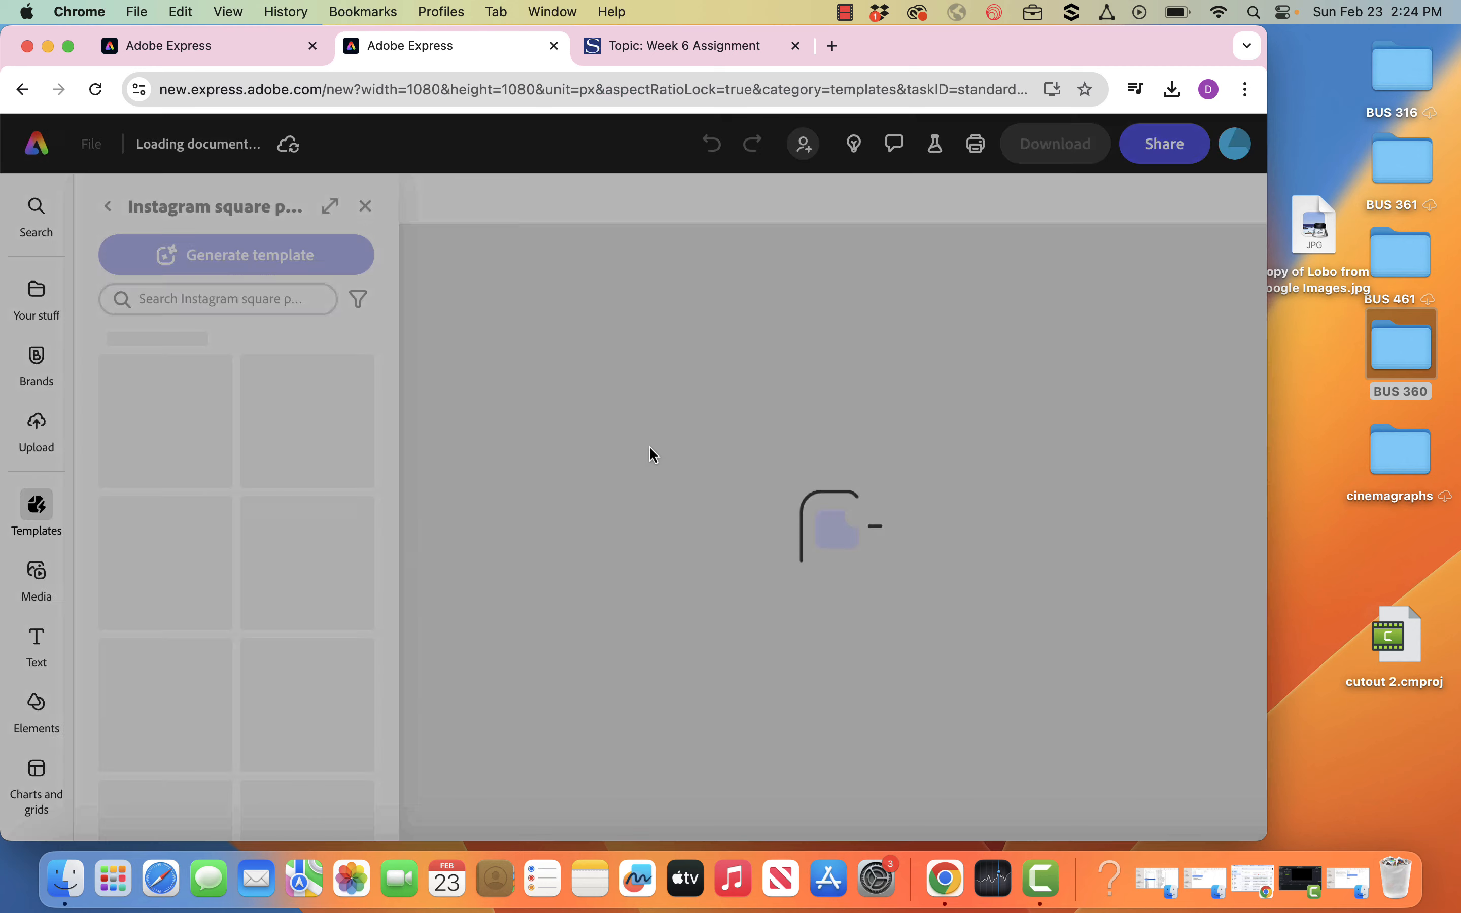
Step: Place the Lobo photo from the desktop on the page, enlarge it to nearly the page's width, and reposition it near the page's top
drag(1310, 255, 847, 483)
drag(938, 564, 749, 453)
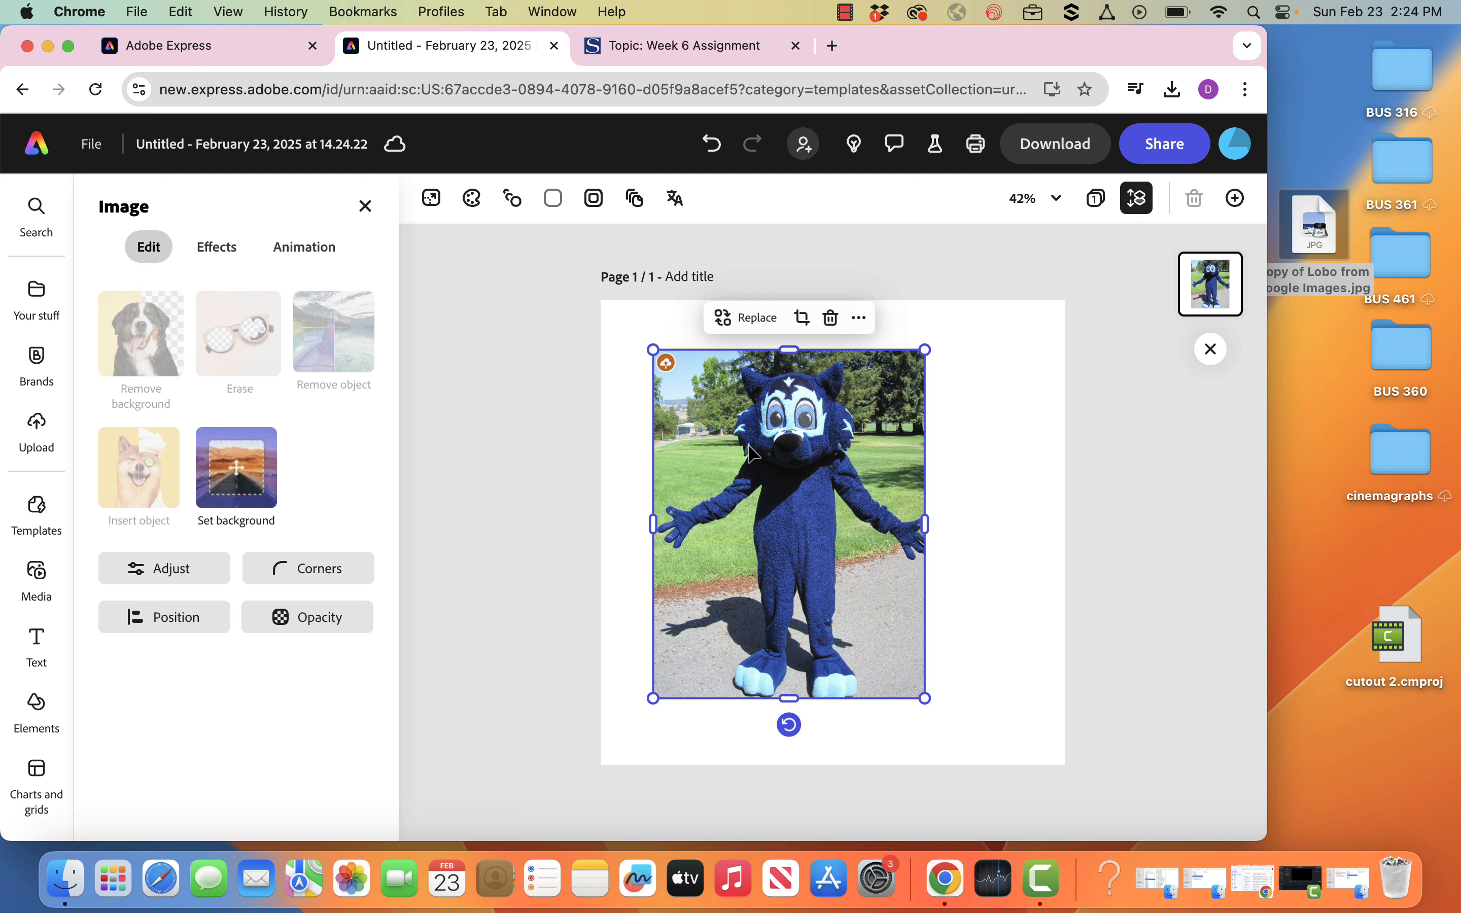
drag(924, 698, 1095, 909)
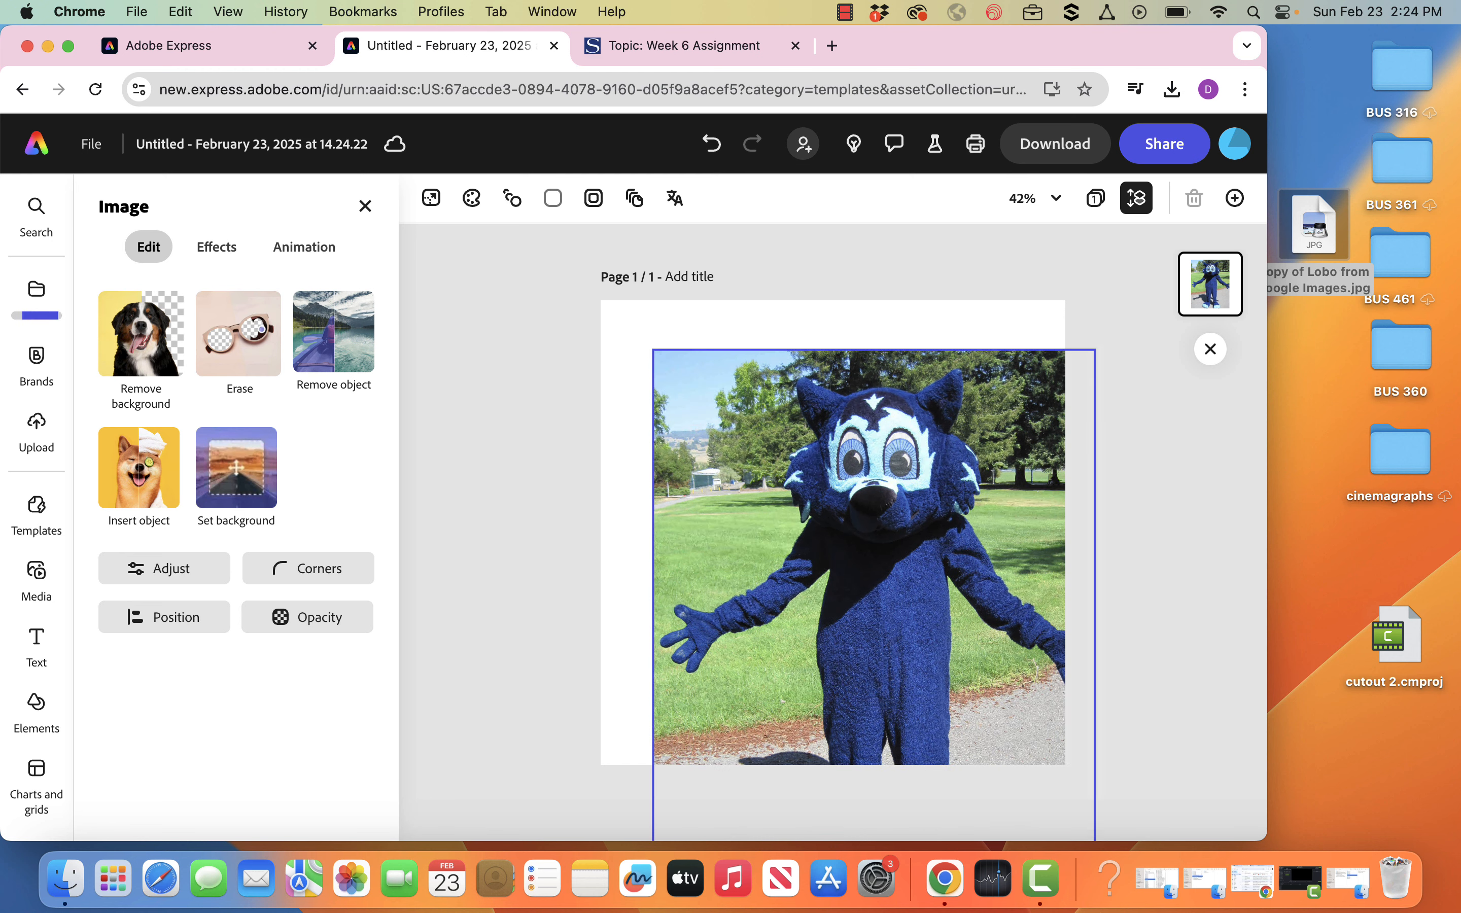
drag(991, 743, 956, 692)
Step: Duplicate the Lobo photo on the page
click(1139, 571)
click(933, 384)
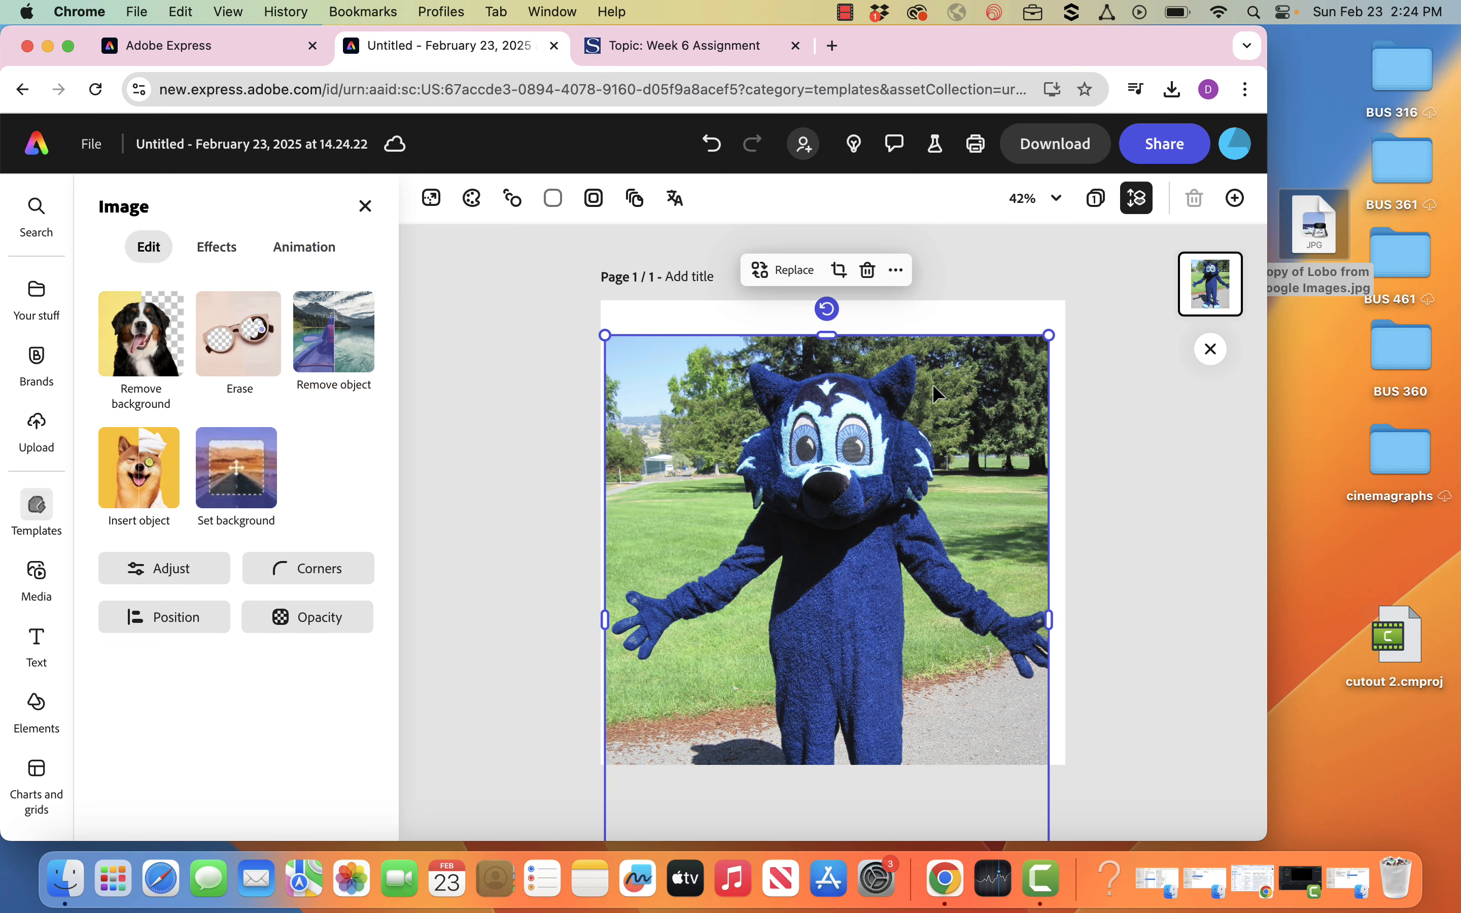
click(899, 273)
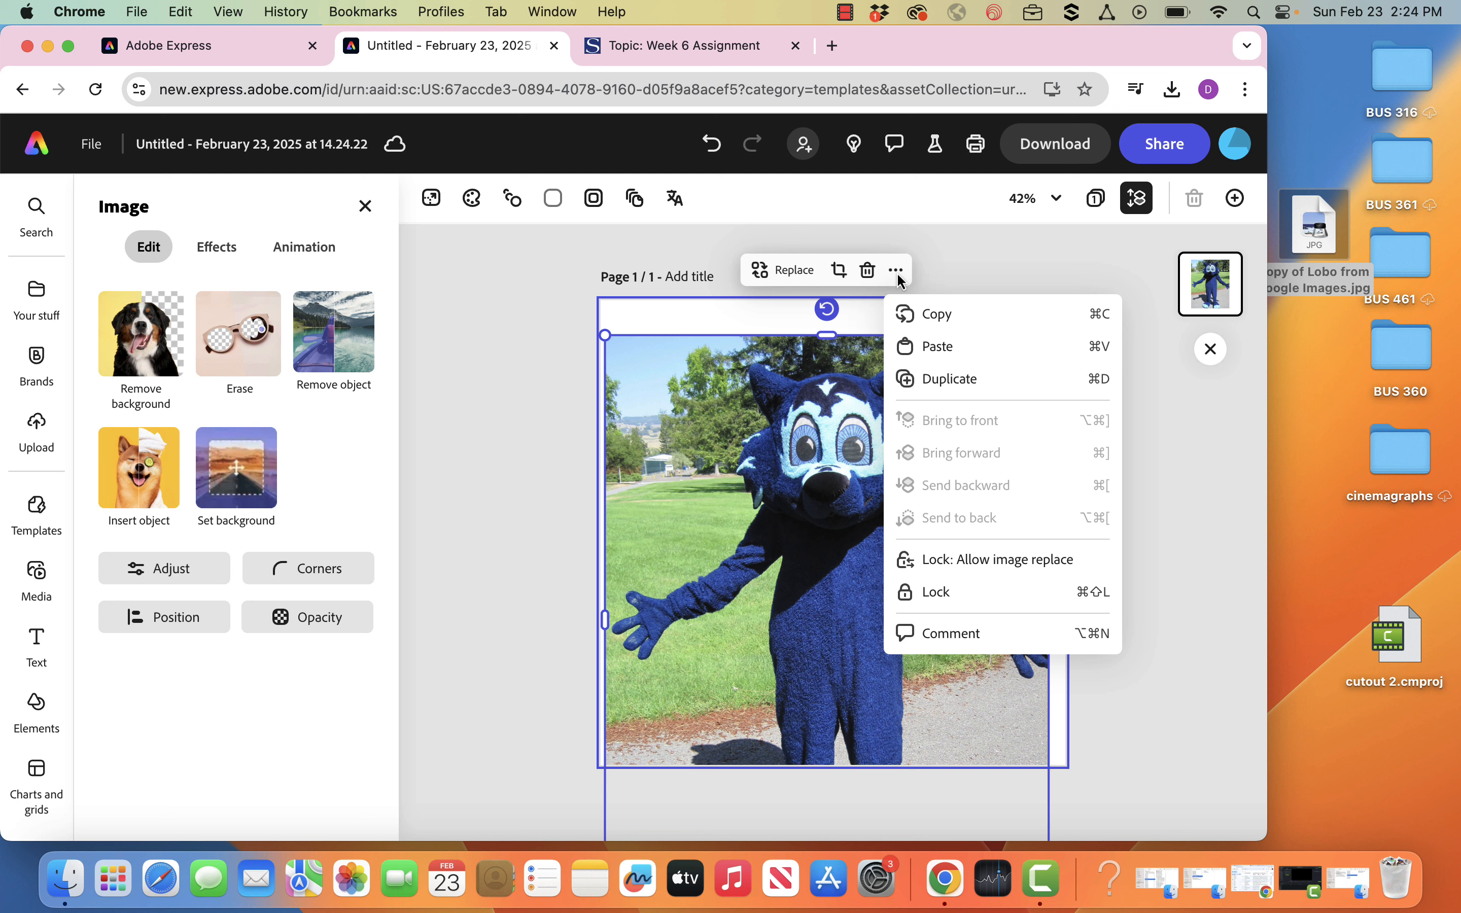
click(940, 377)
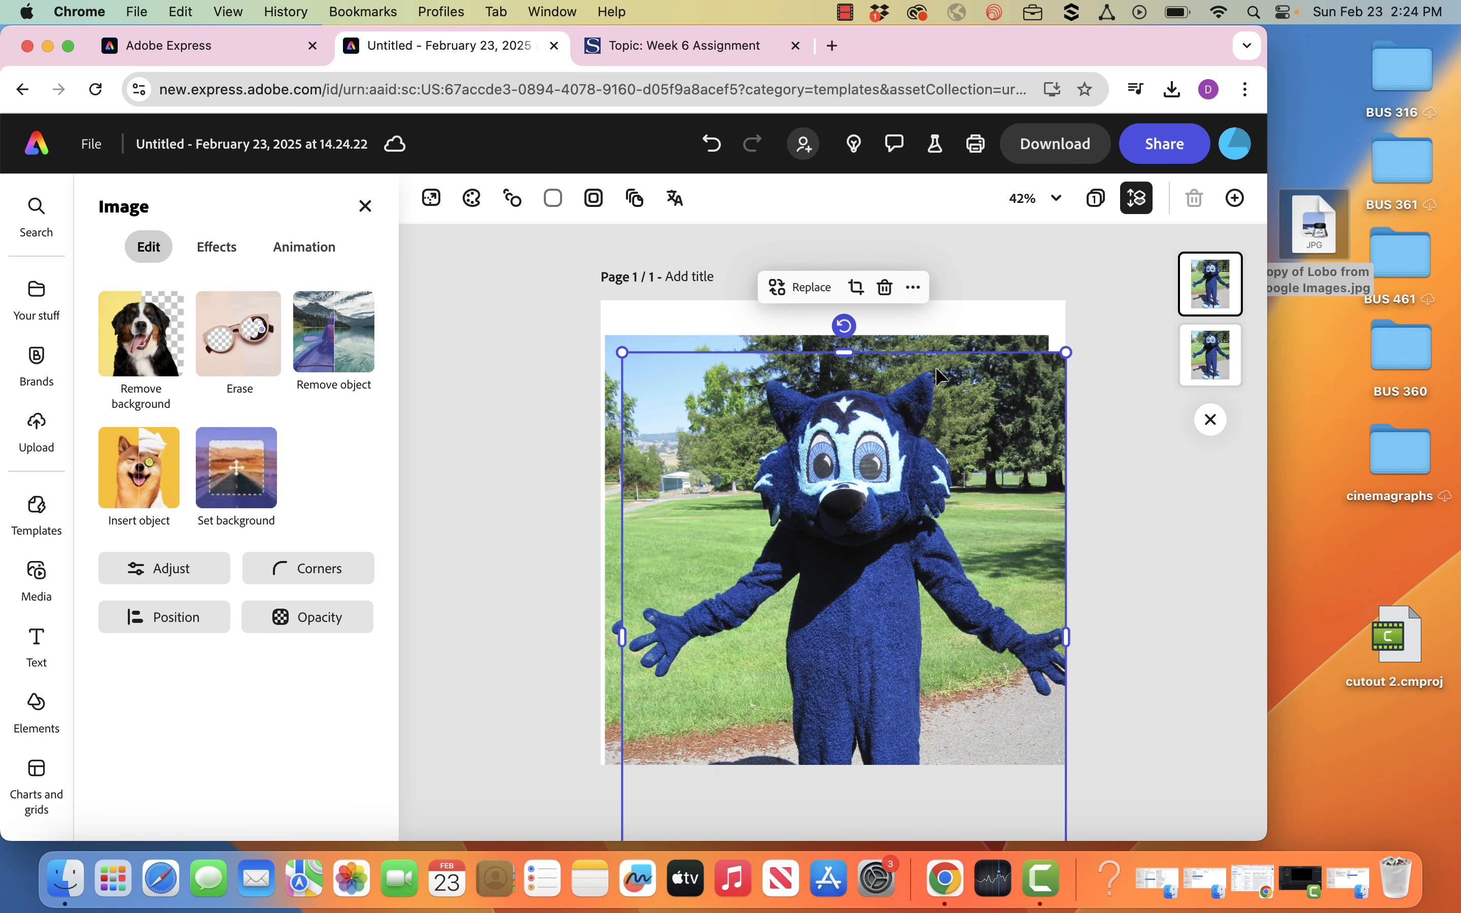
Step: Select both photo copies and align them to each other by middle and center so that they overlap exactly
click(740, 245)
drag(731, 242, 828, 408)
click(168, 517)
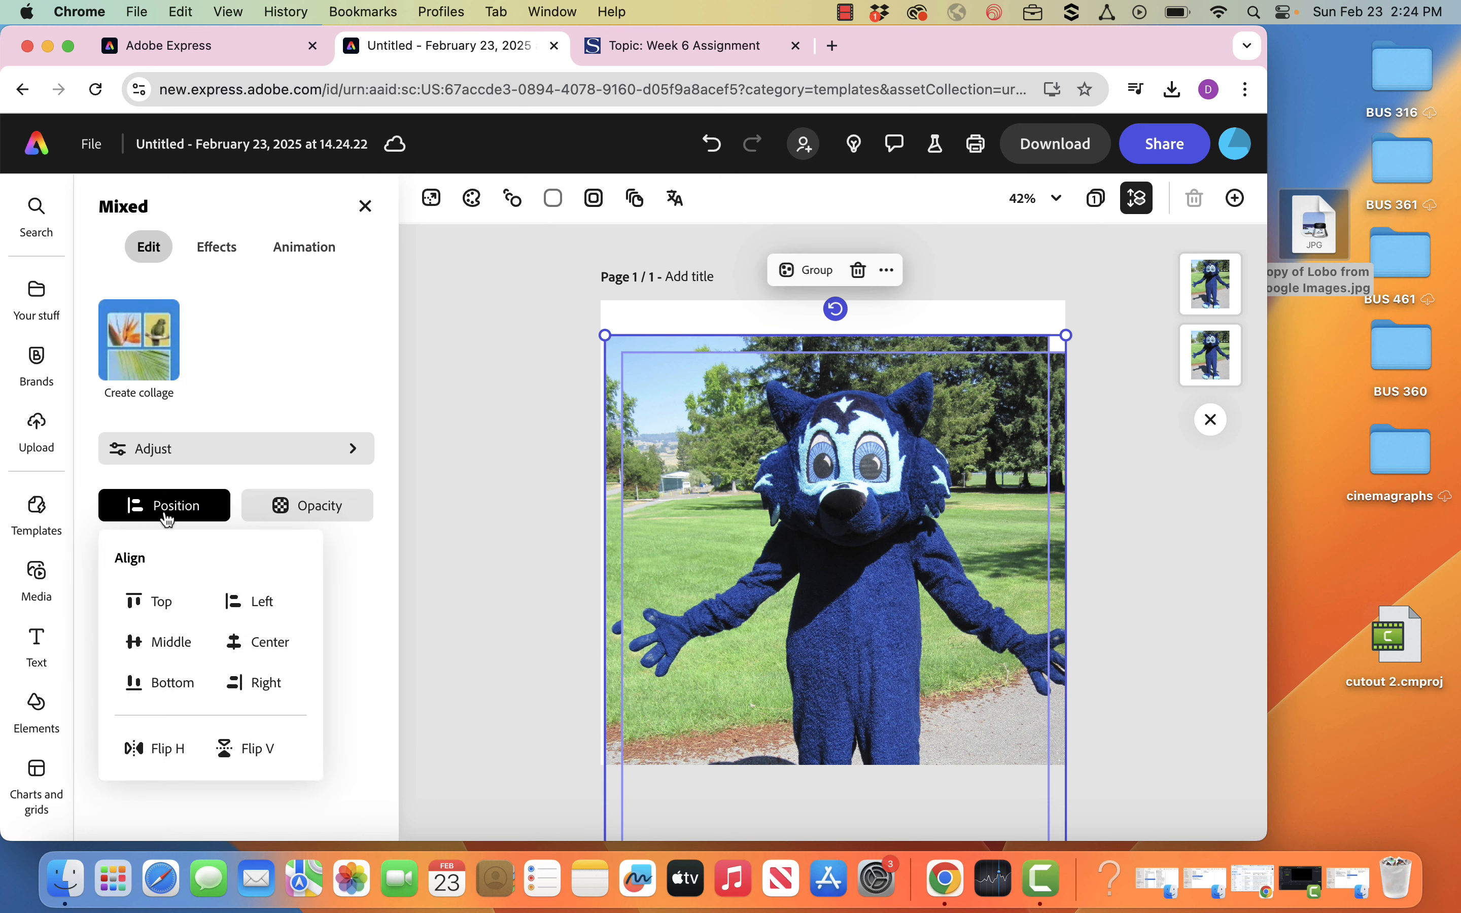
click(161, 641)
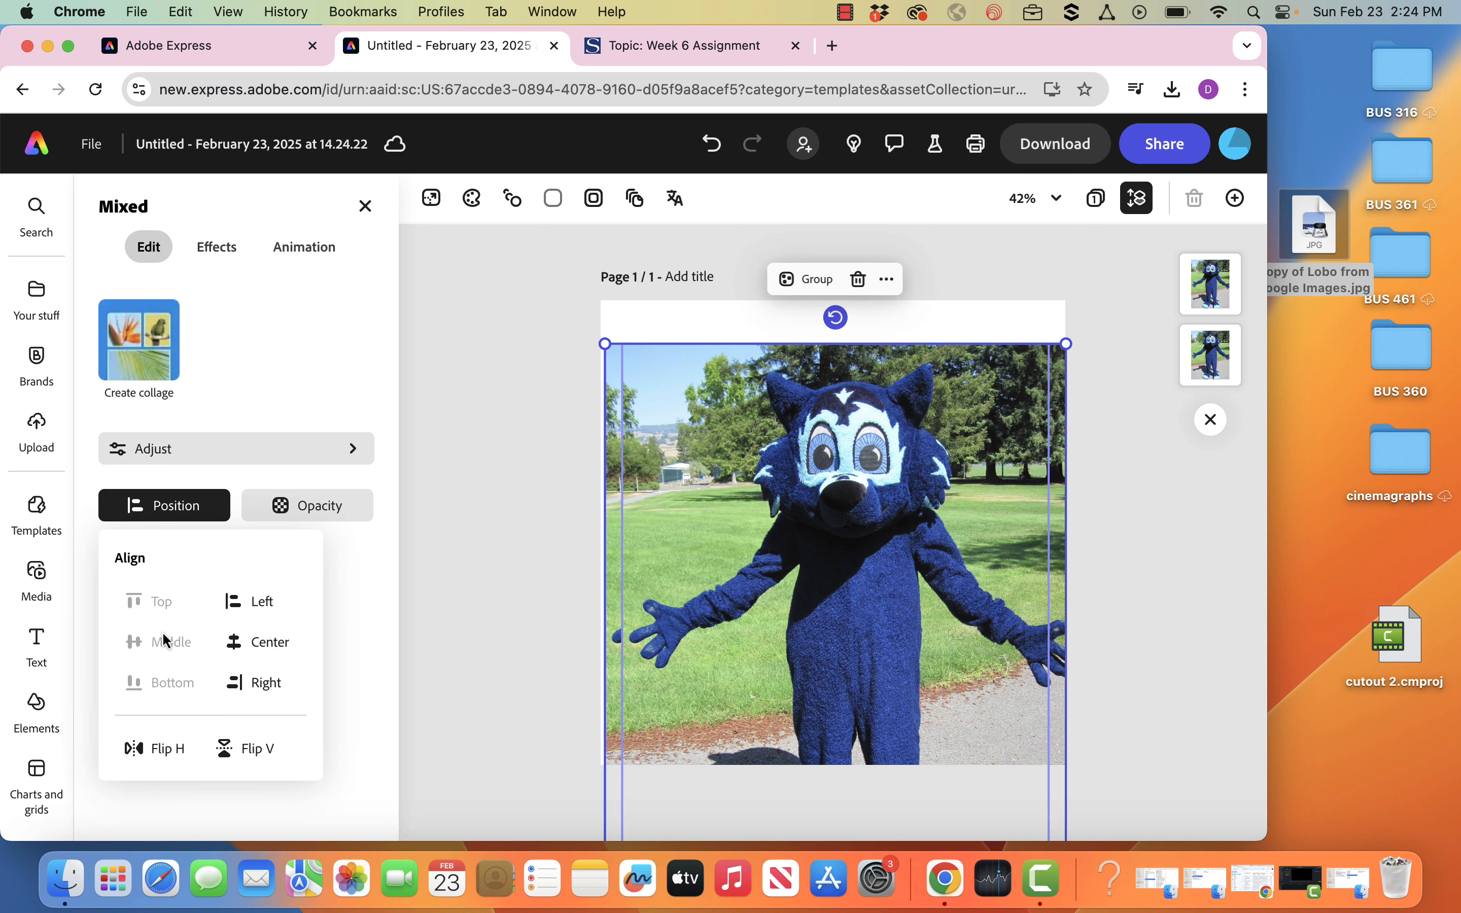
click(256, 655)
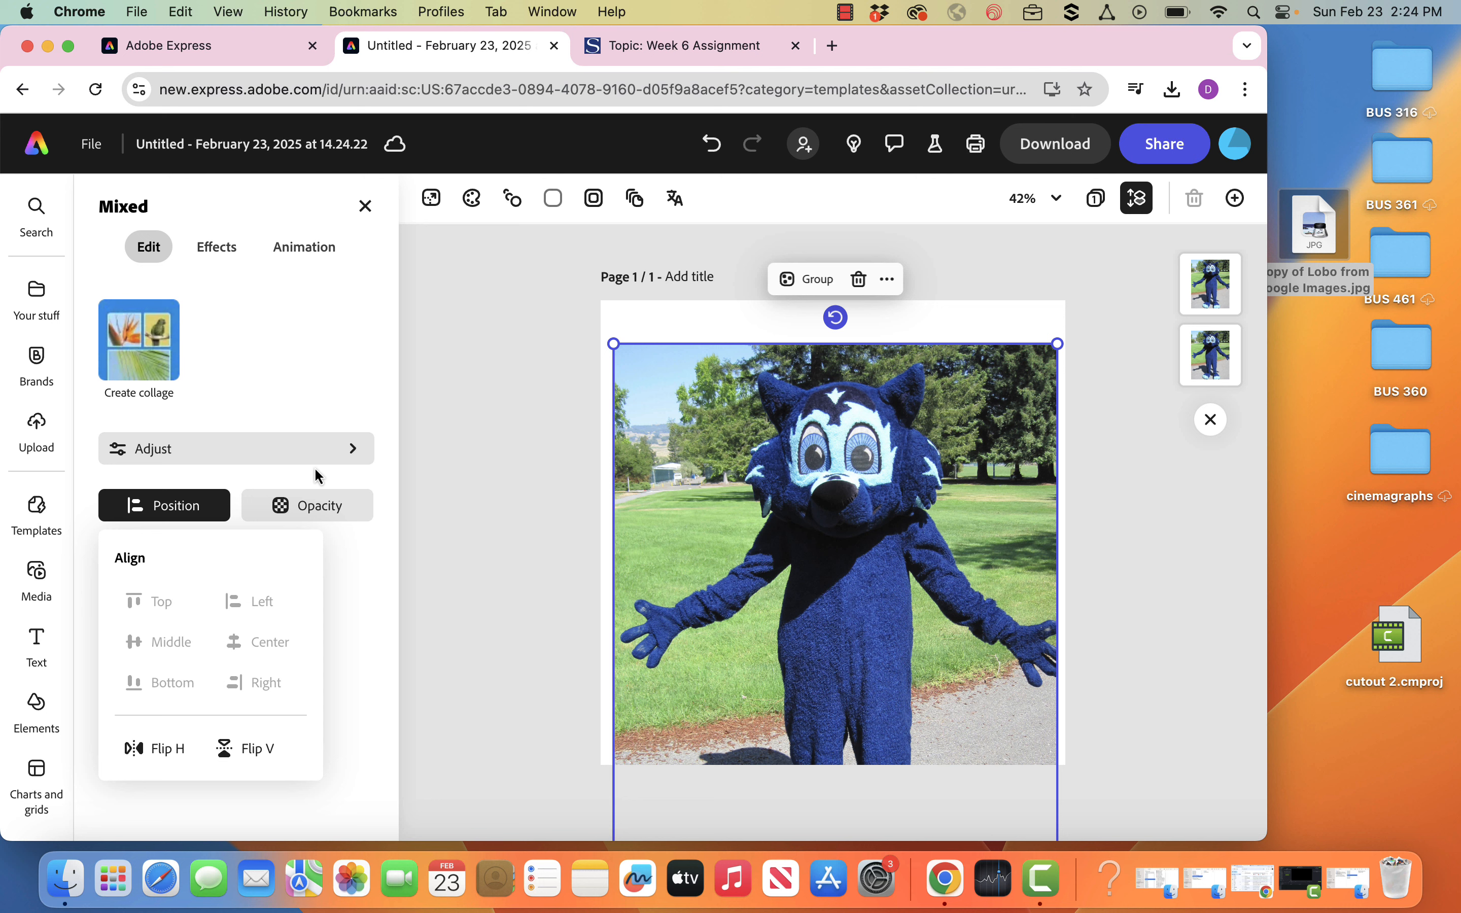
click(501, 338)
Step: Remove the background from the upper photo copy and set that layer's opacity to 0%
click(1217, 298)
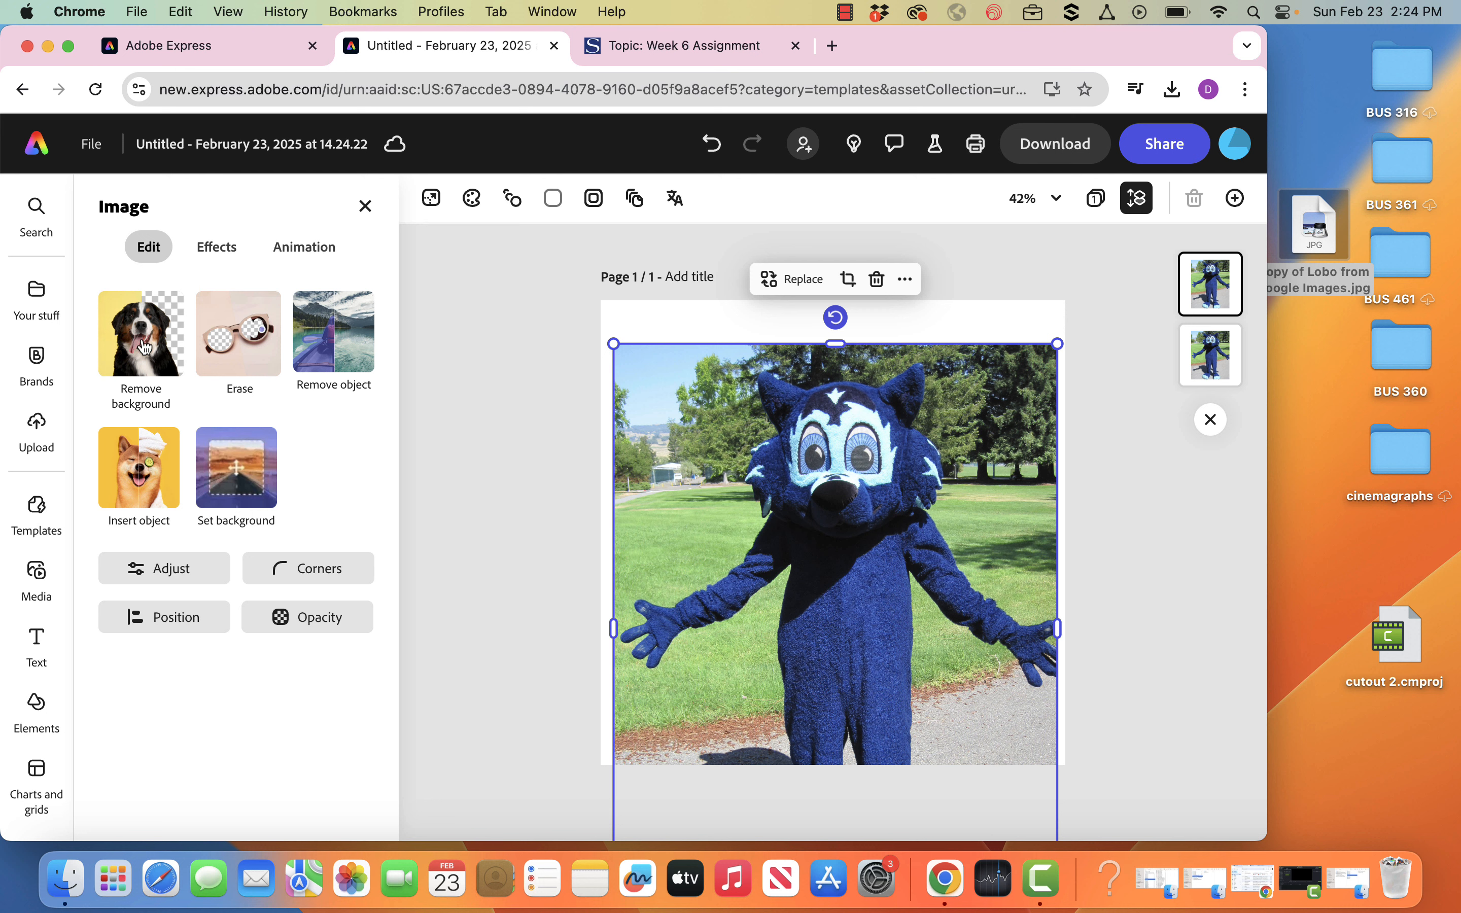
click(145, 346)
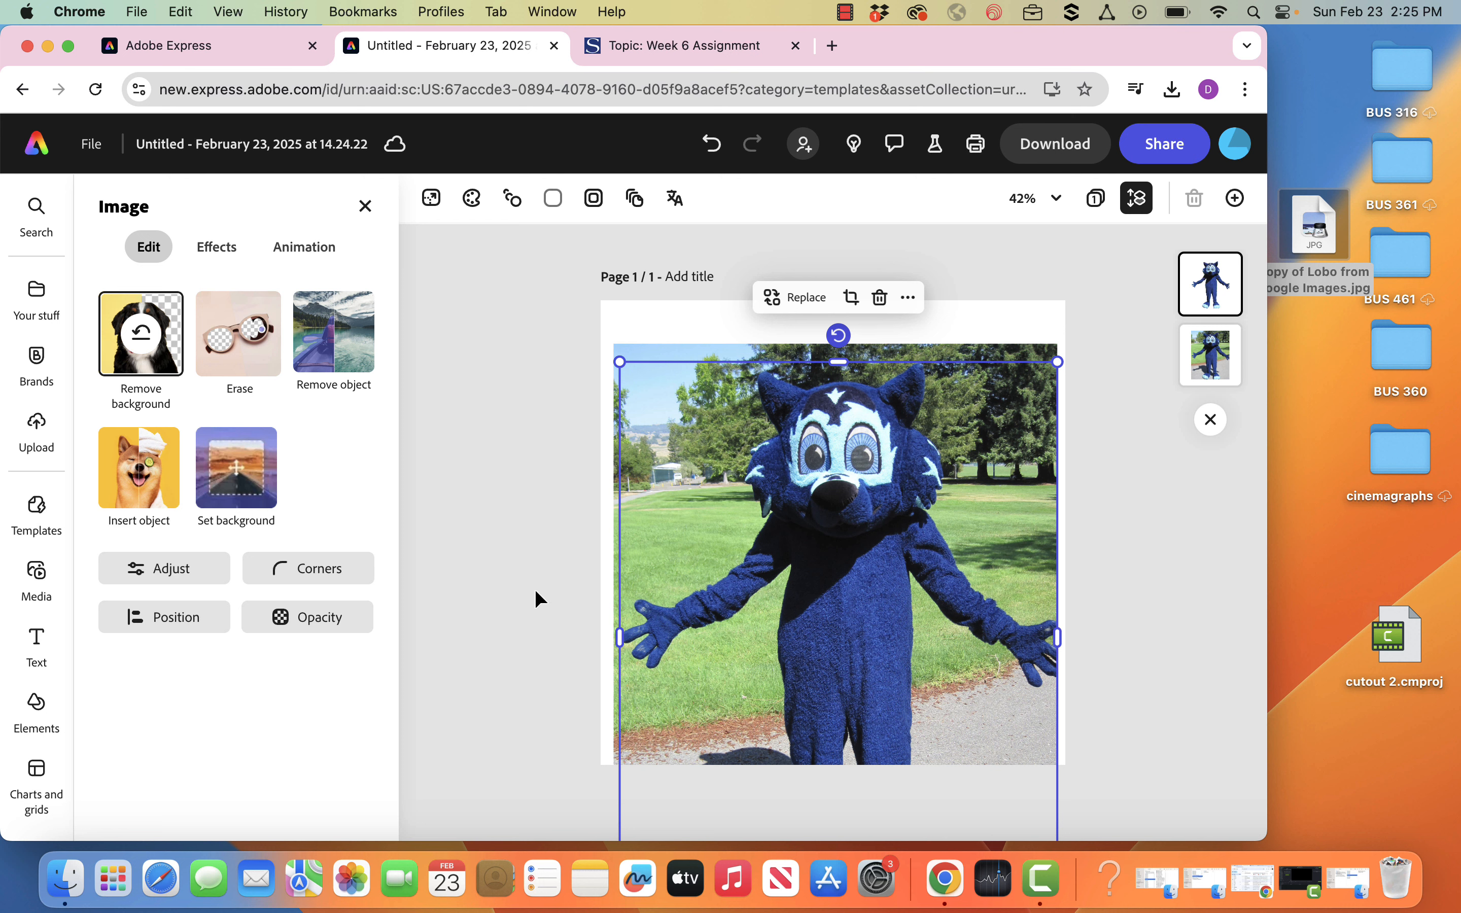
click(337, 616)
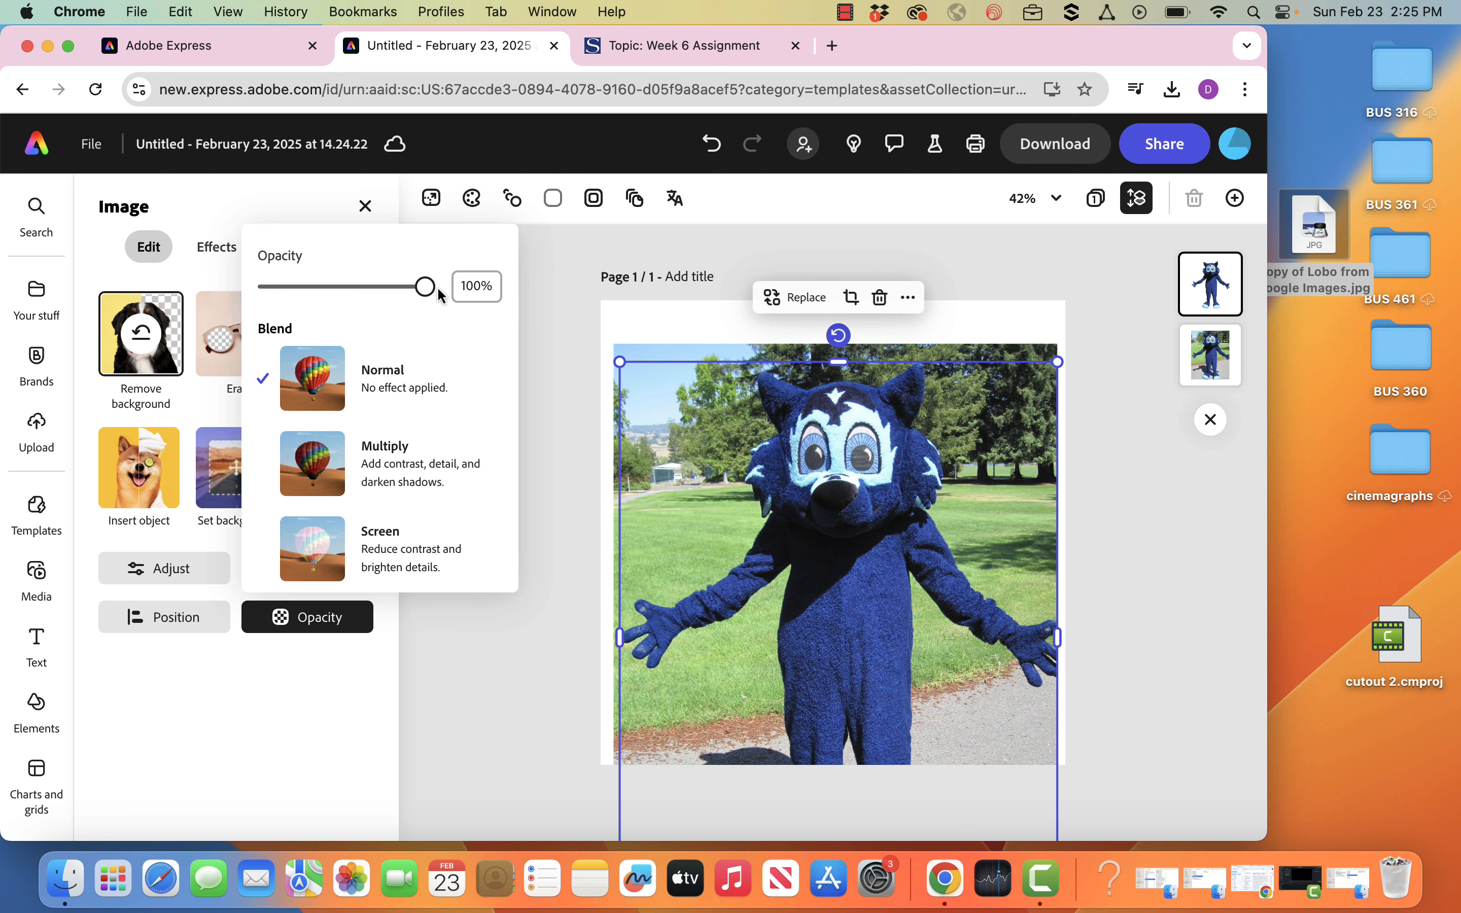
drag(425, 286, 267, 286)
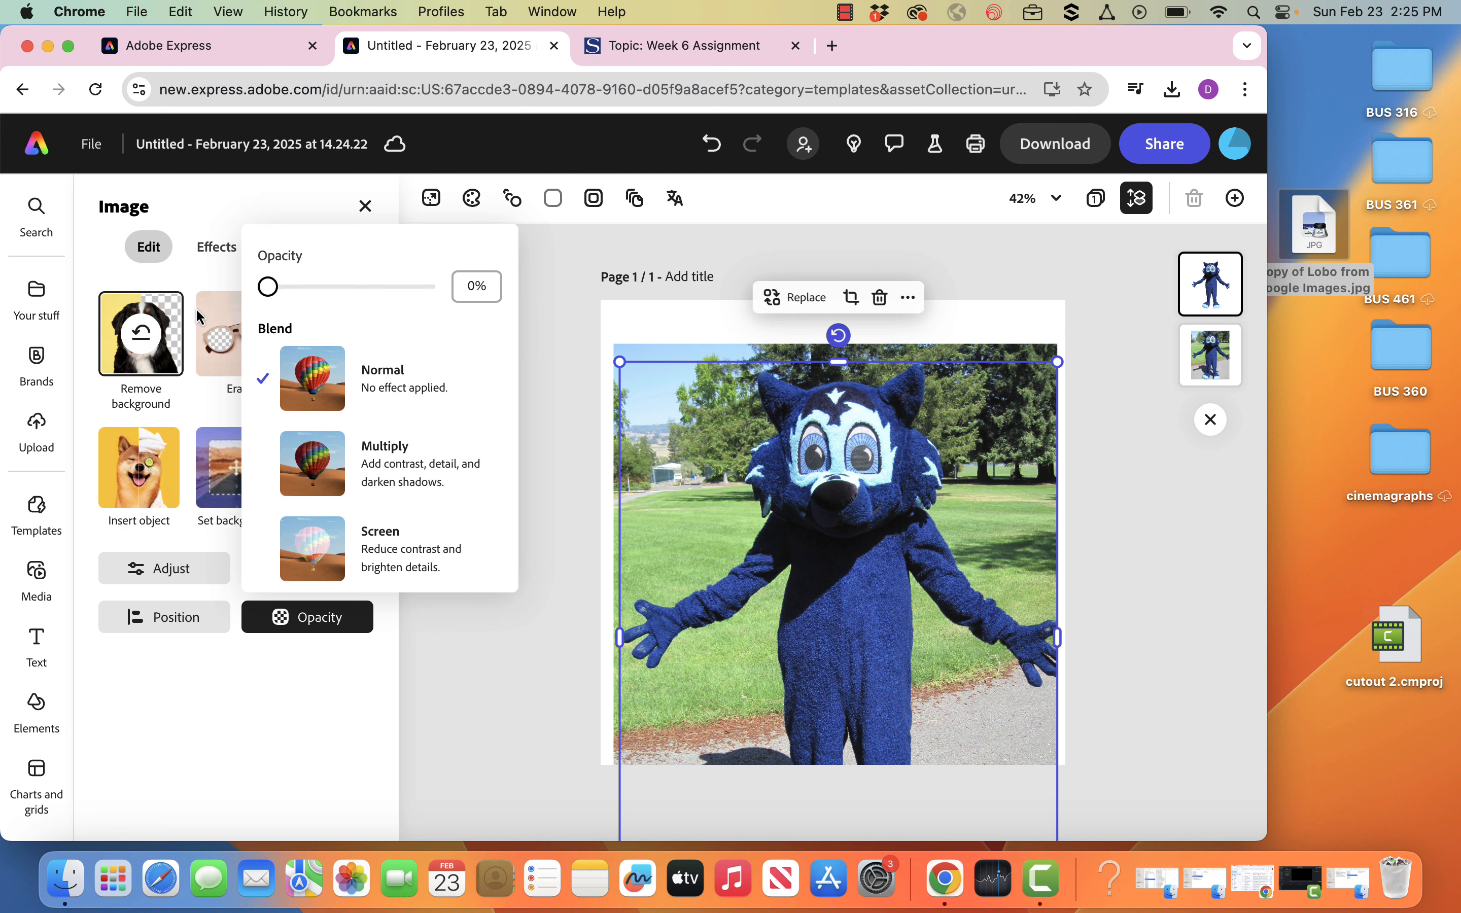
click(783, 194)
click(1111, 409)
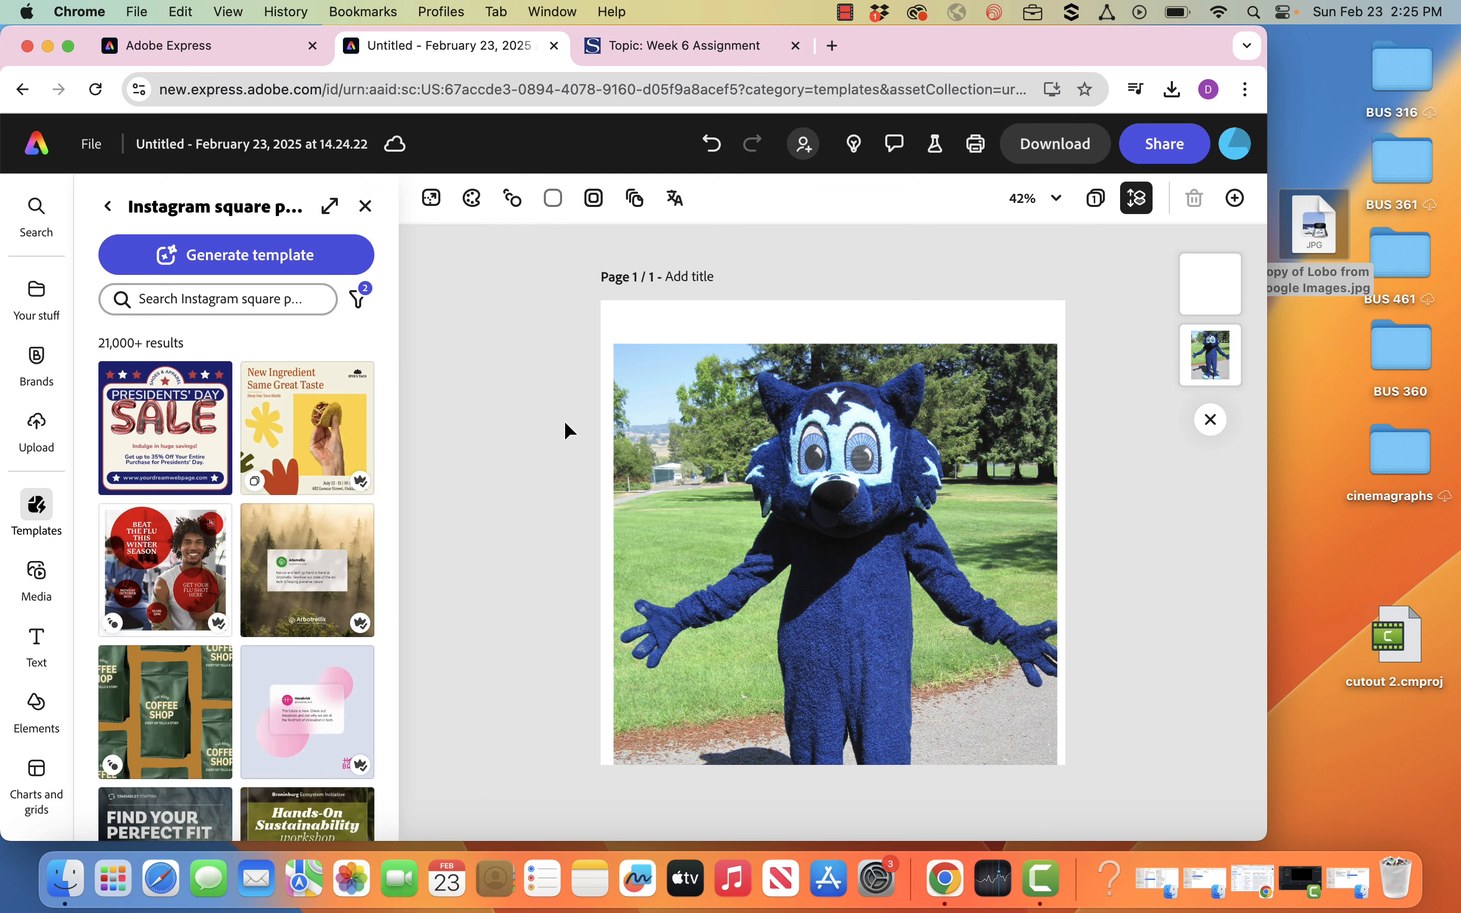
Step: Add a solid black circle from the shape elements over the mascot's face
click(36, 707)
scroll(182, 629, down, 5)
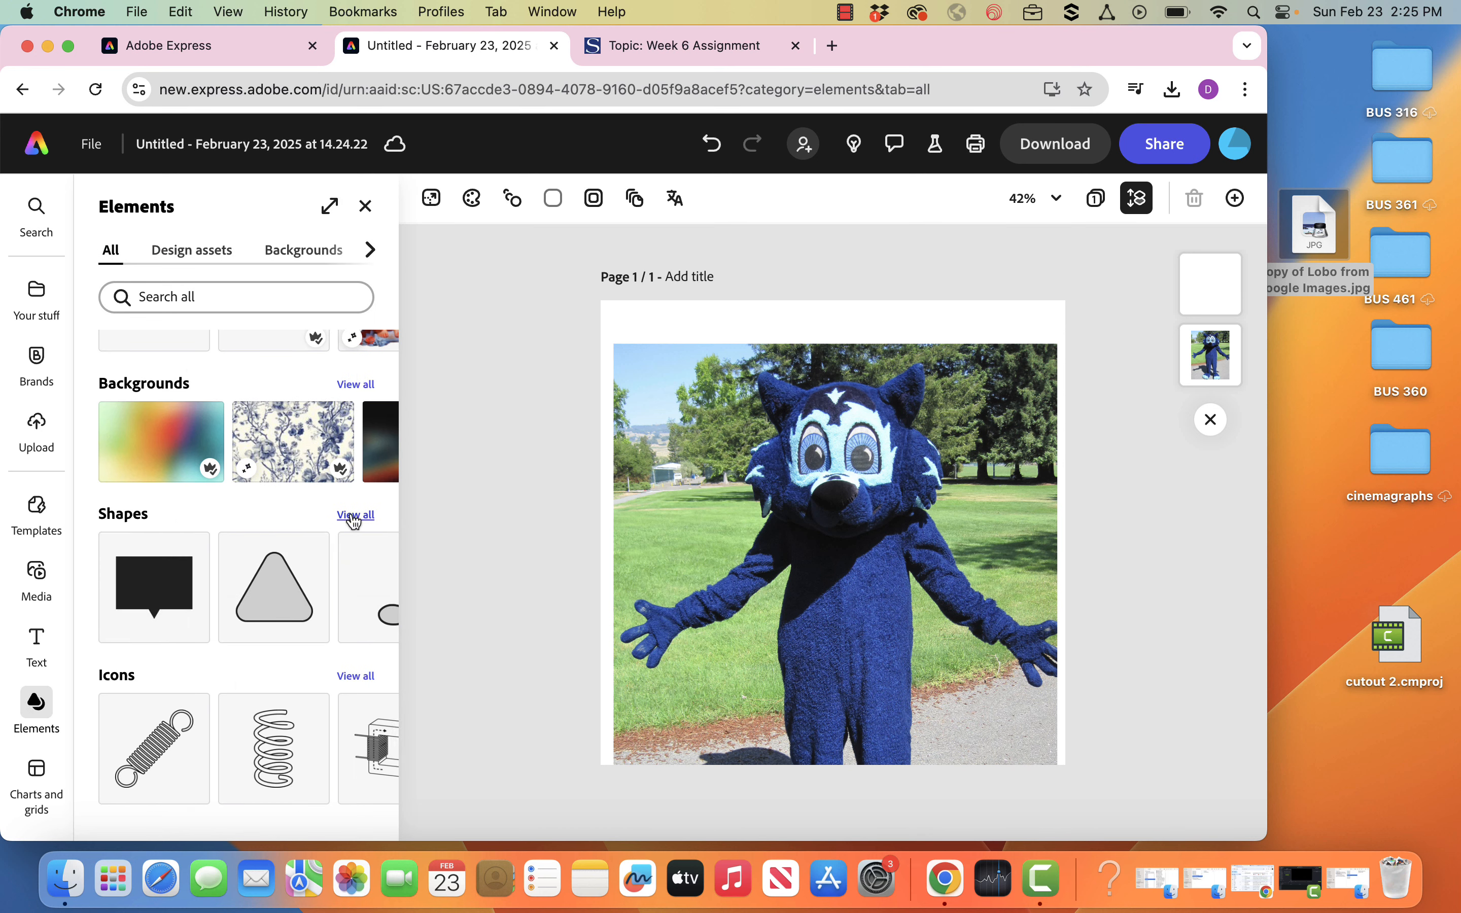
click(350, 516)
scroll(328, 511, right, 3)
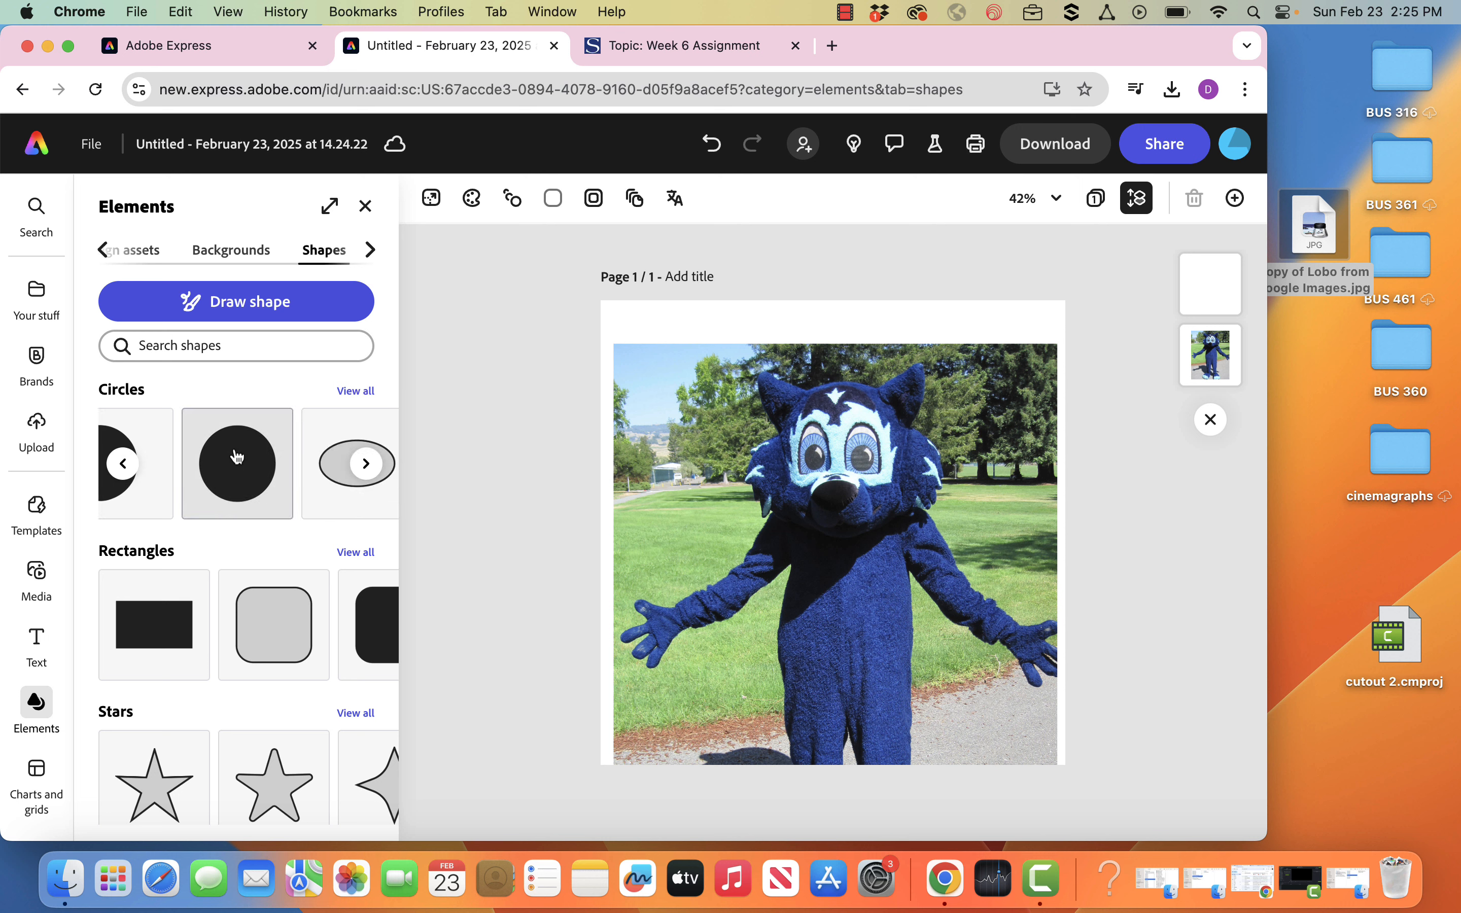
drag(242, 456, 845, 514)
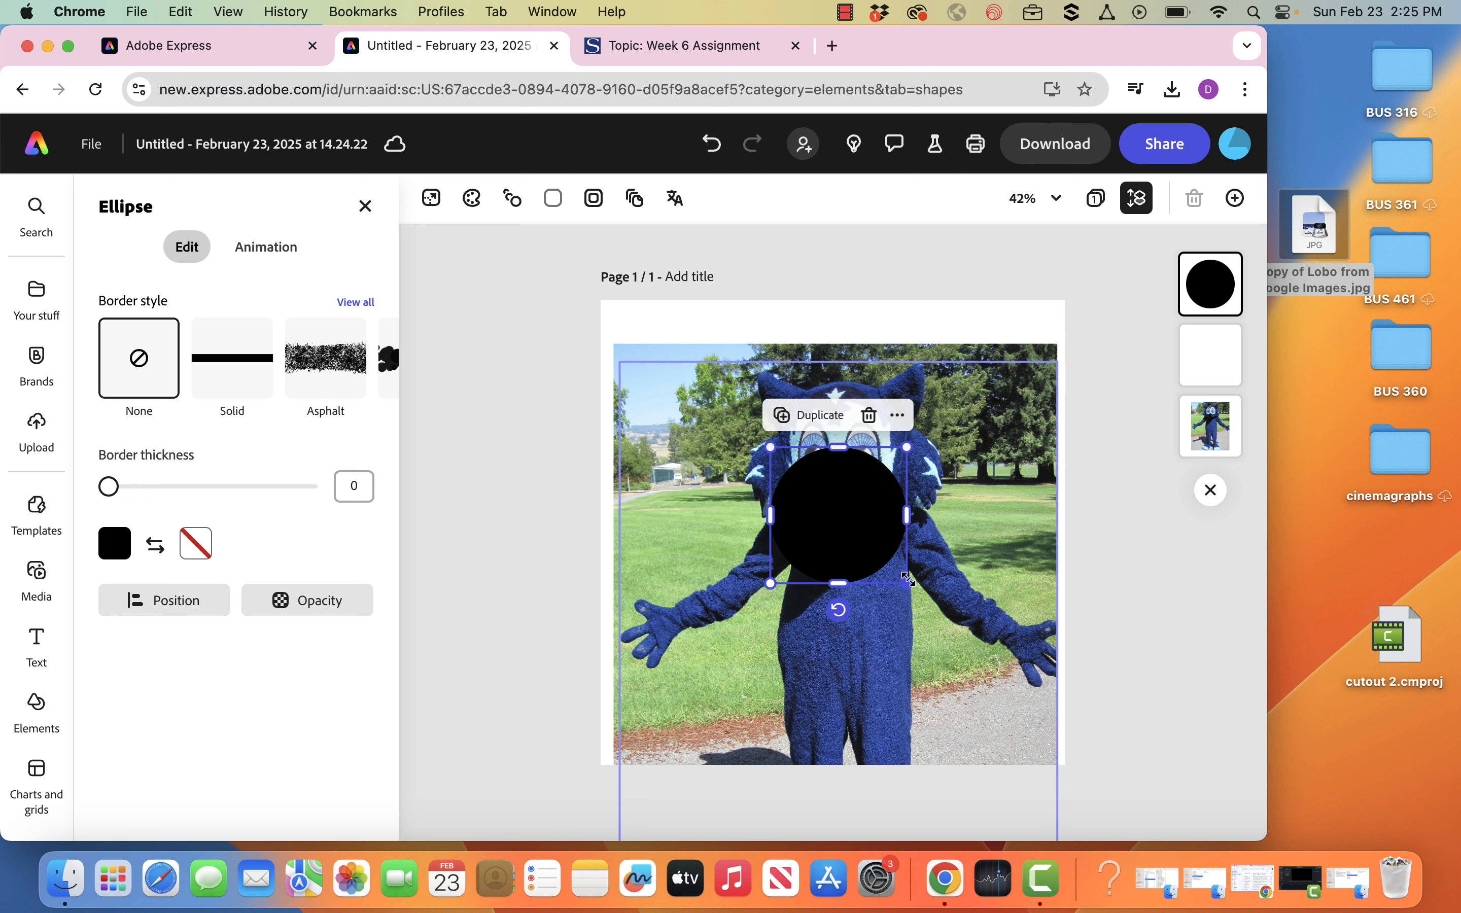
Step: Enlarge the black circle to cover the mascot's head and upper body, and move it to the back of the layer stack
drag(908, 580, 990, 647)
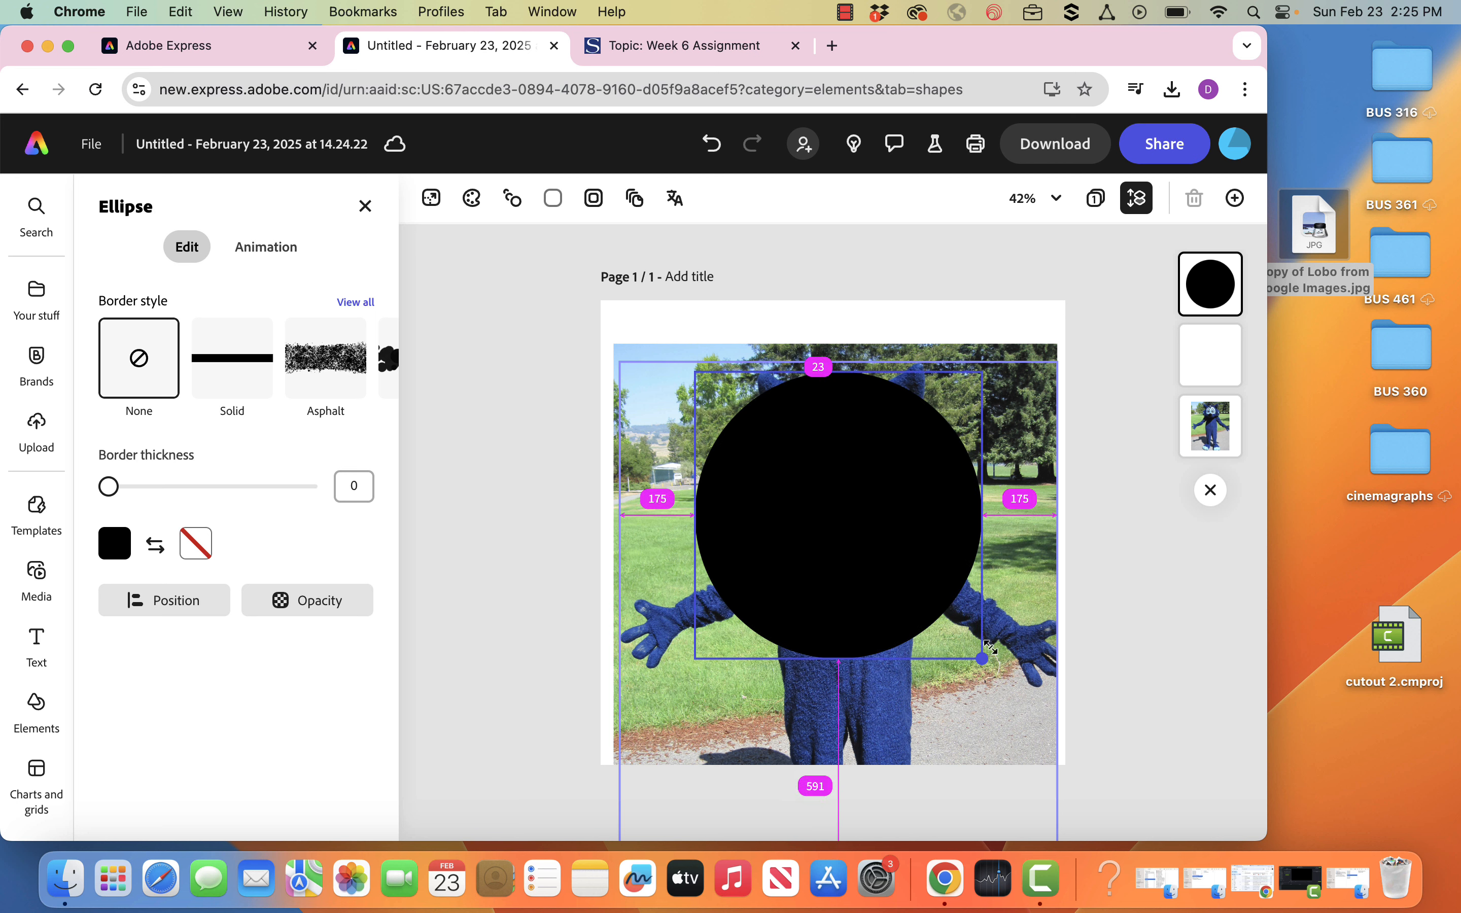
drag(991, 648, 991, 648)
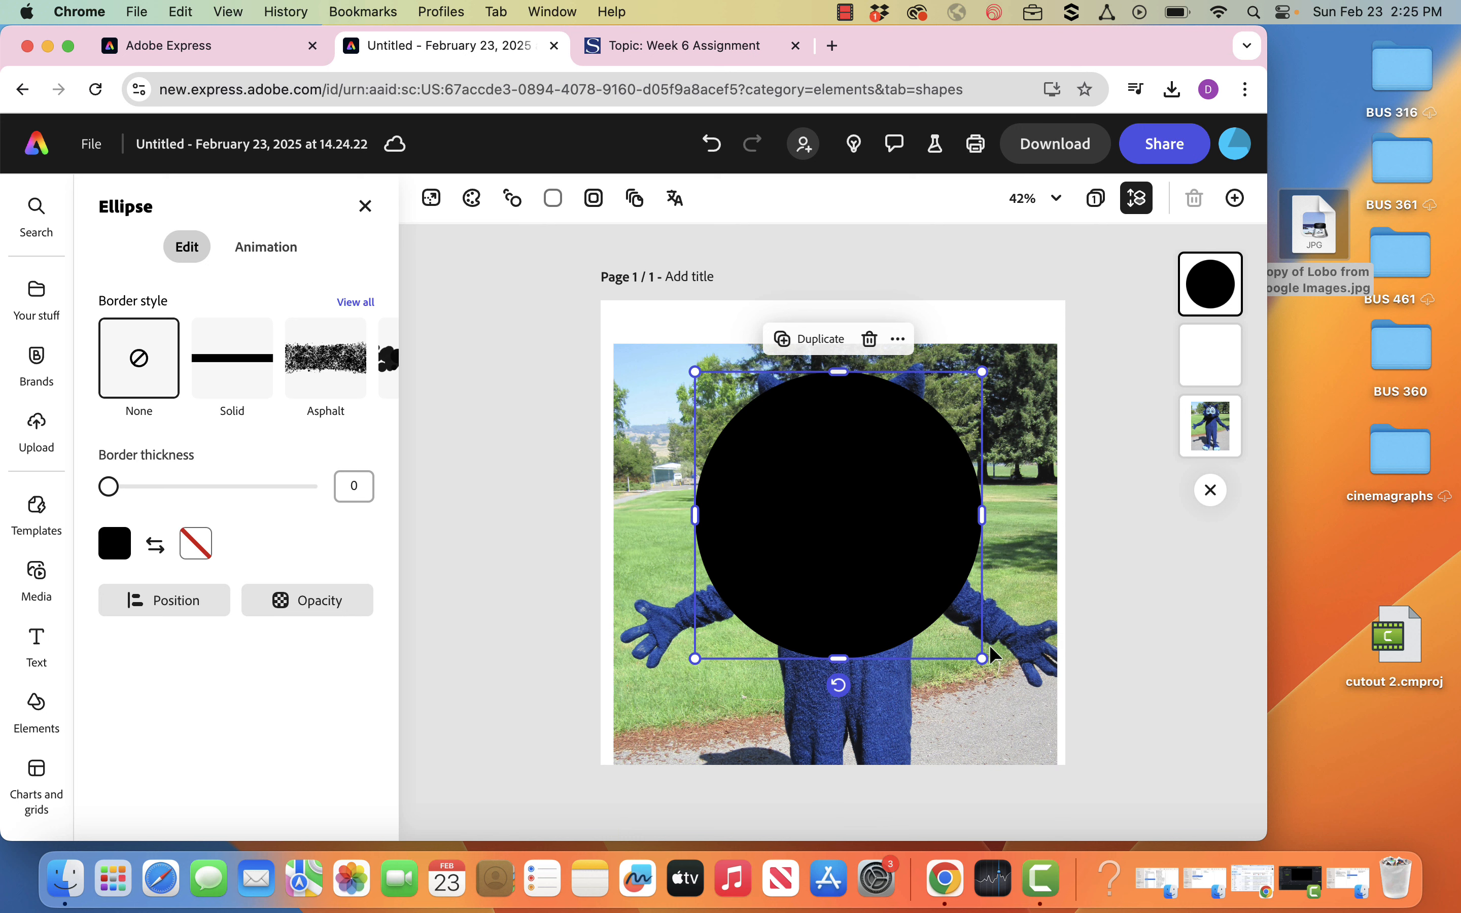
click(516, 397)
drag(1222, 280, 1226, 422)
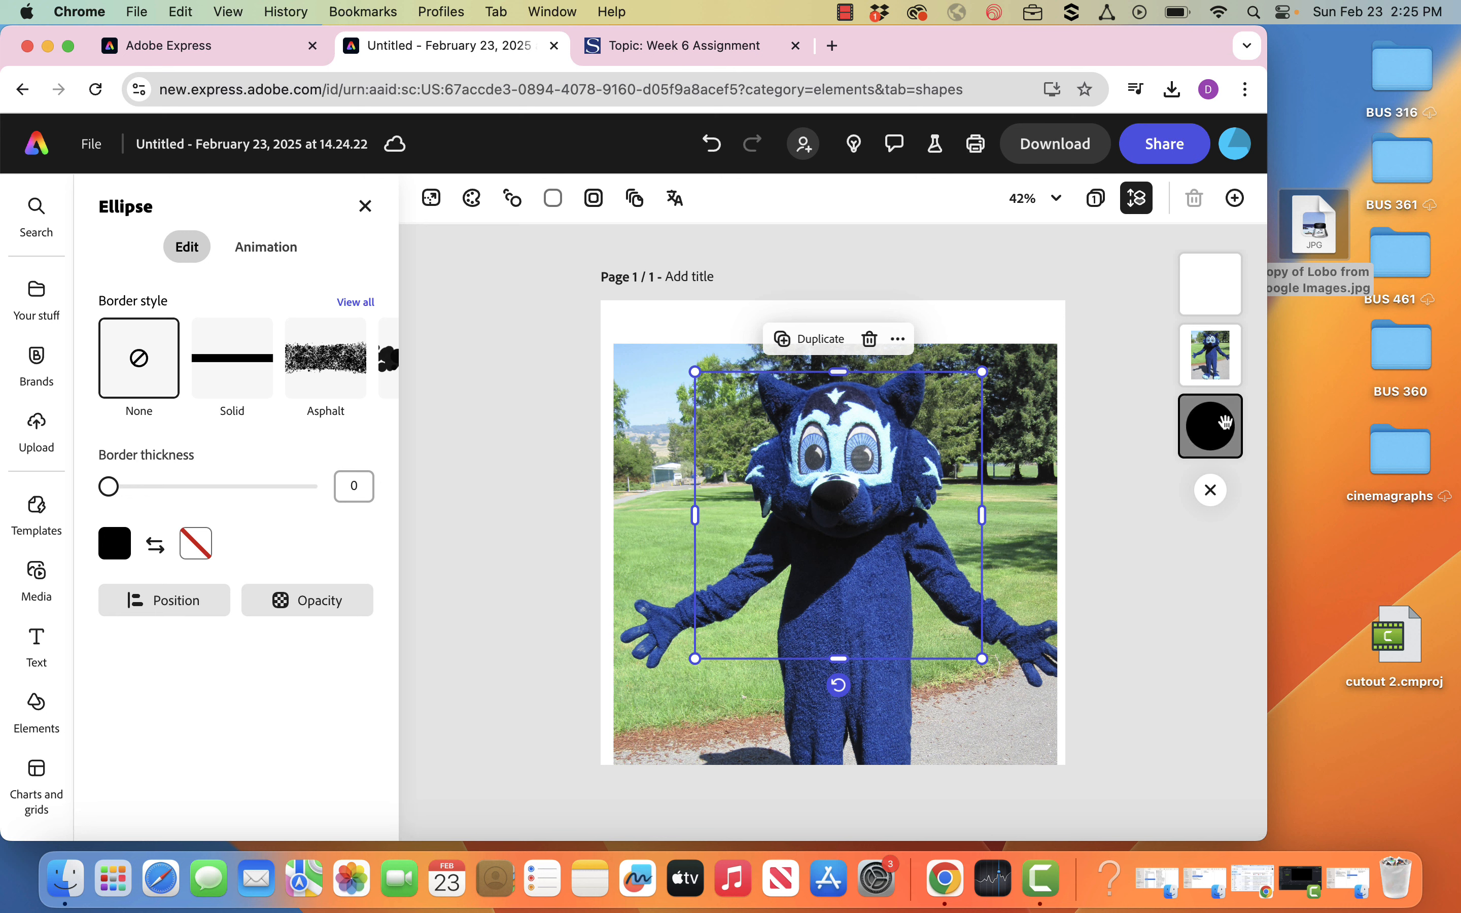
Step: Set the blend mode of the photo with its background to Screen
click(1225, 375)
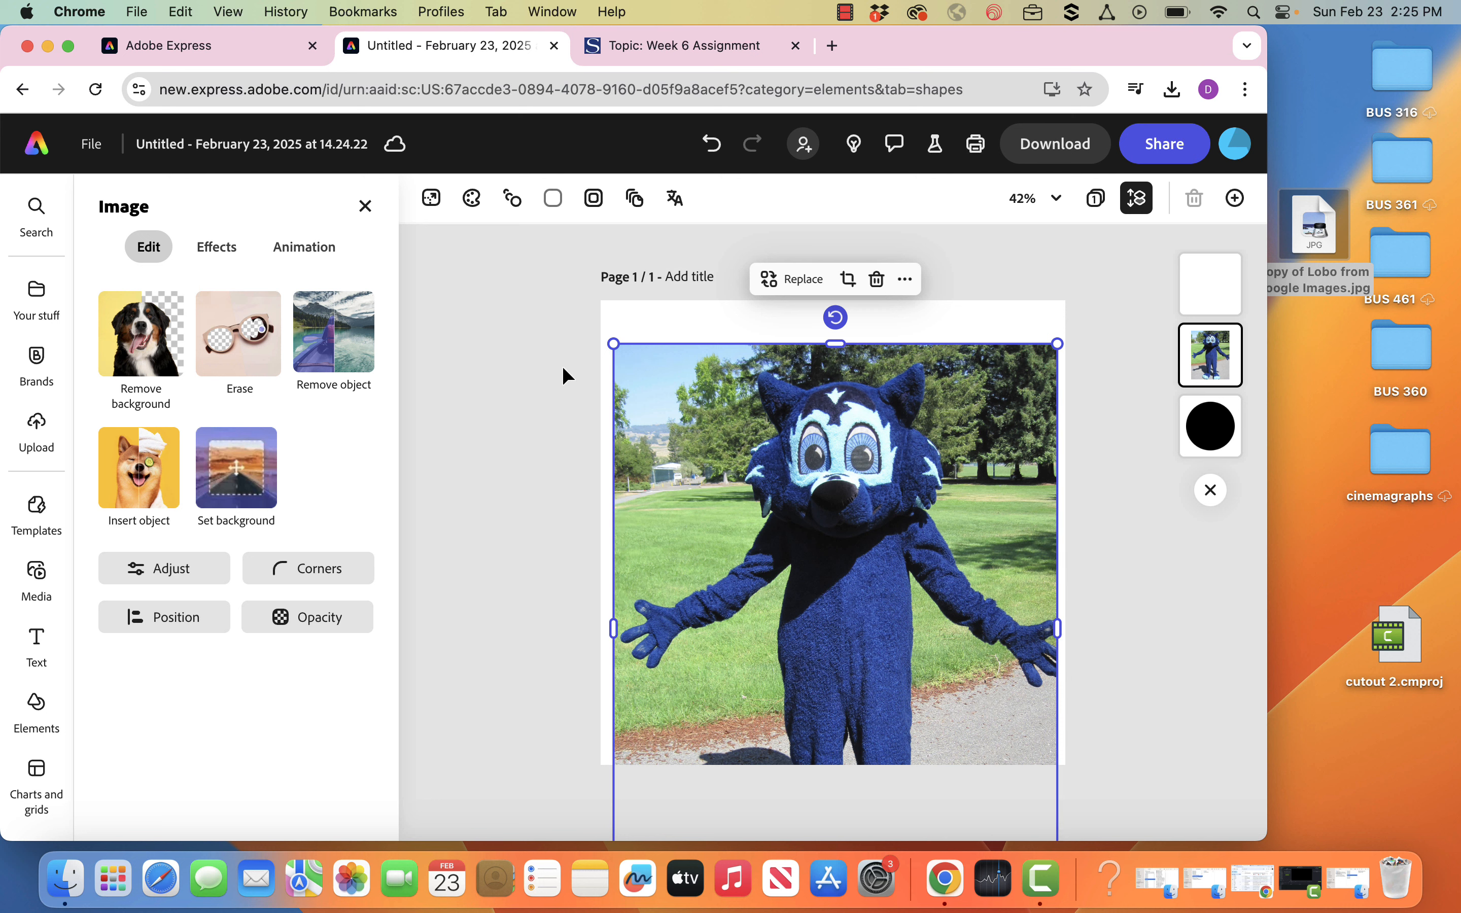
click(315, 620)
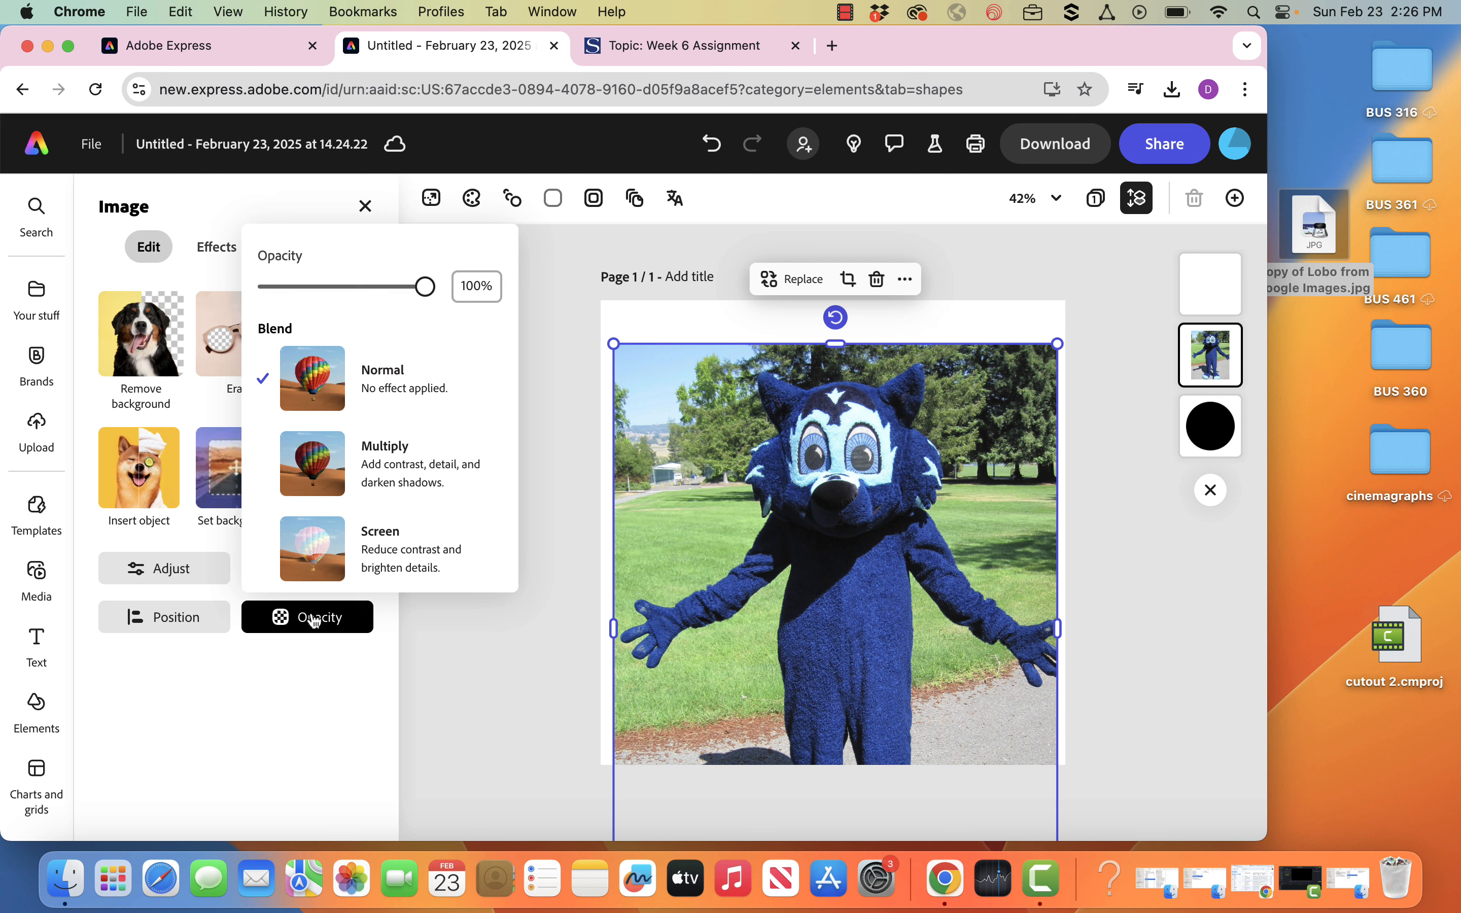
click(344, 571)
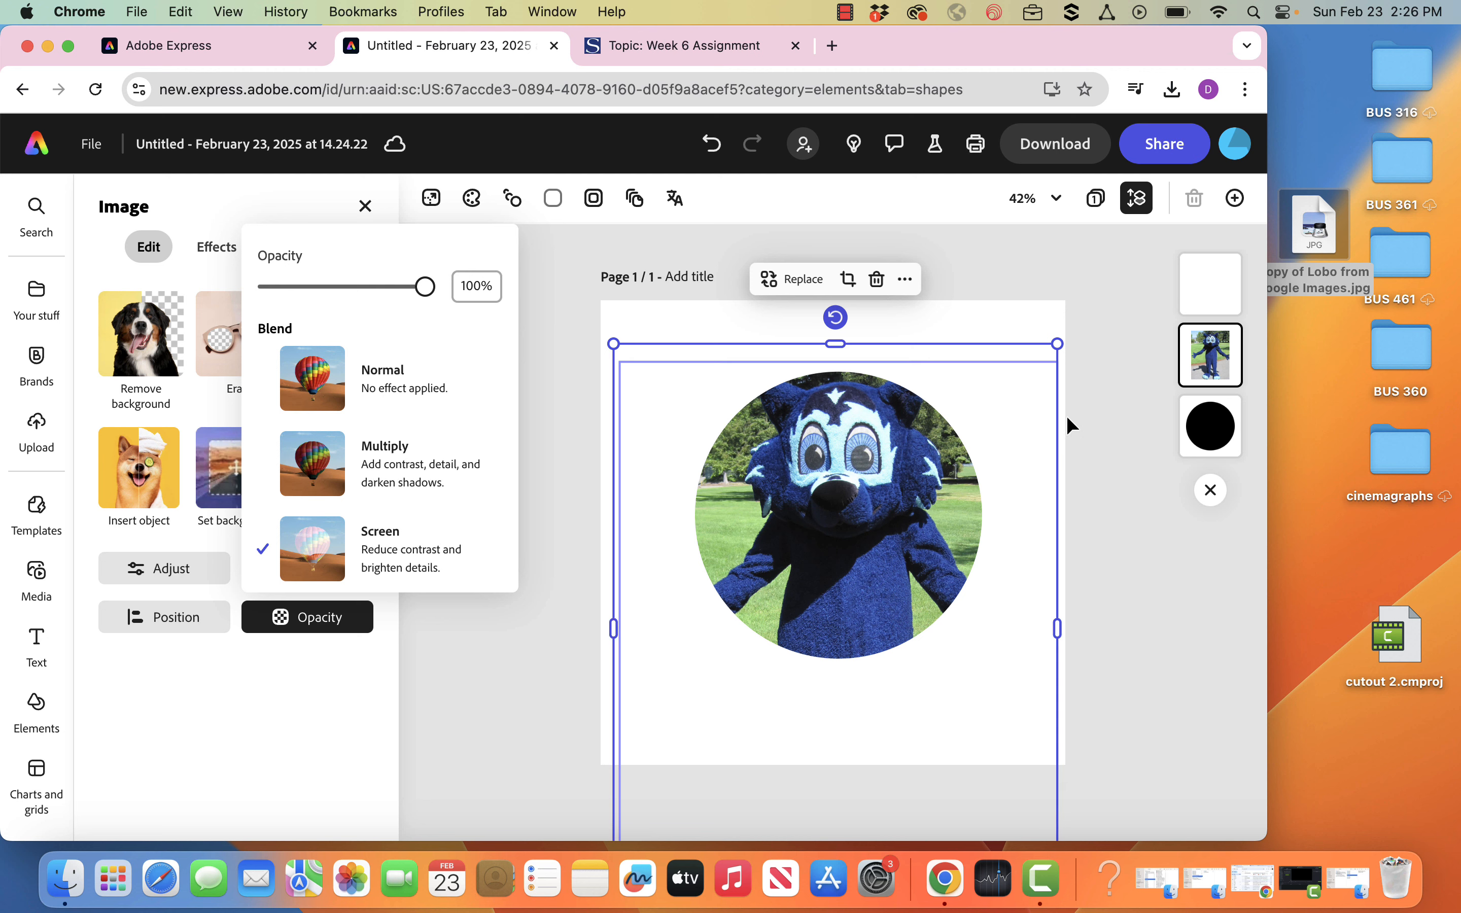
click(1098, 416)
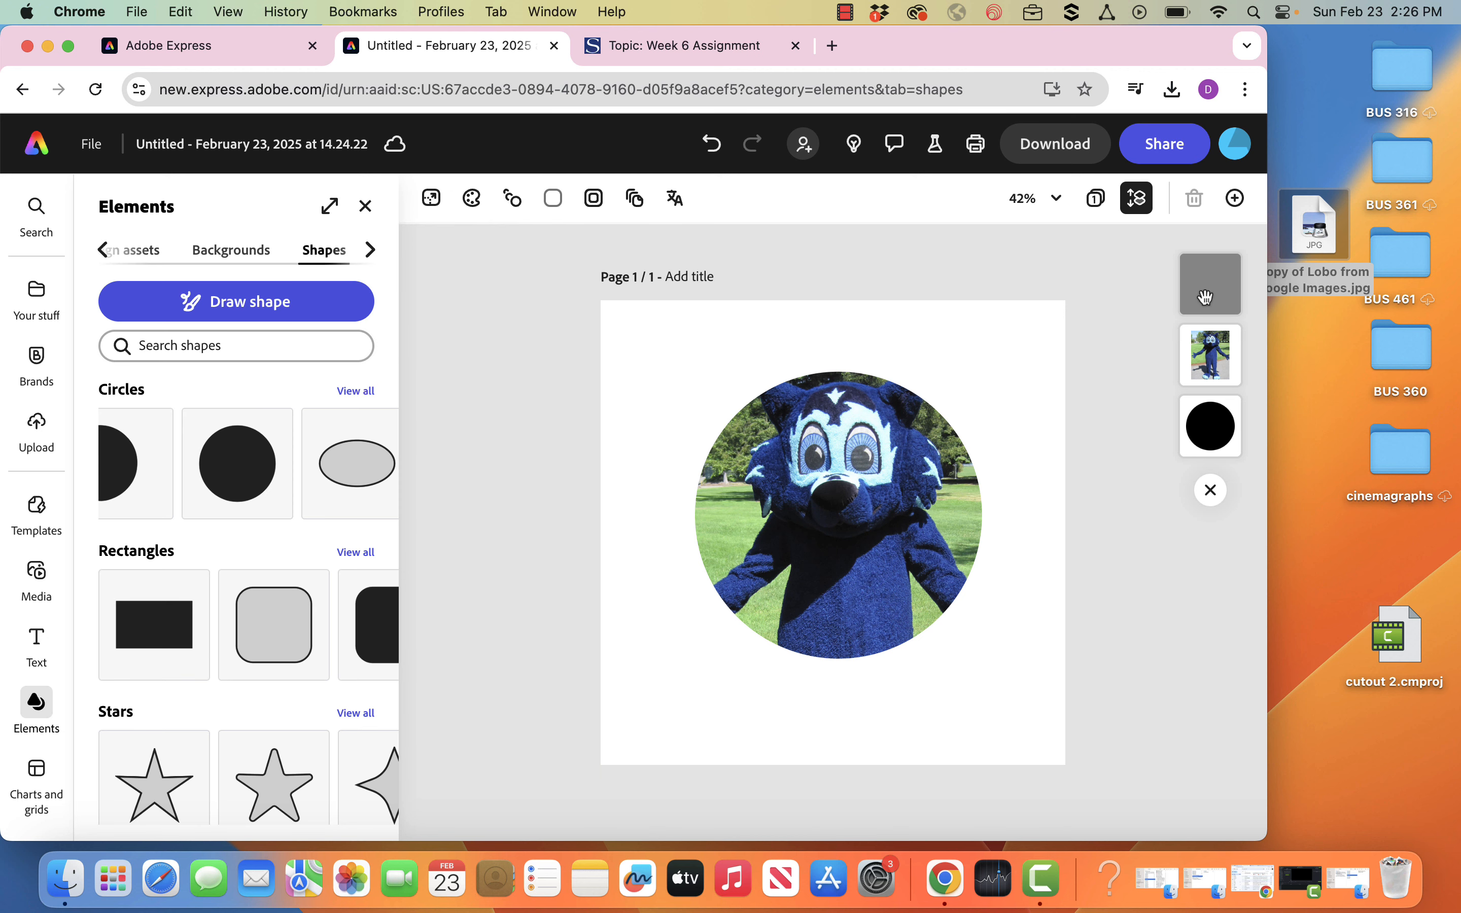
Step: Raise the background-free mascot layer back to full opacity
click(1205, 297)
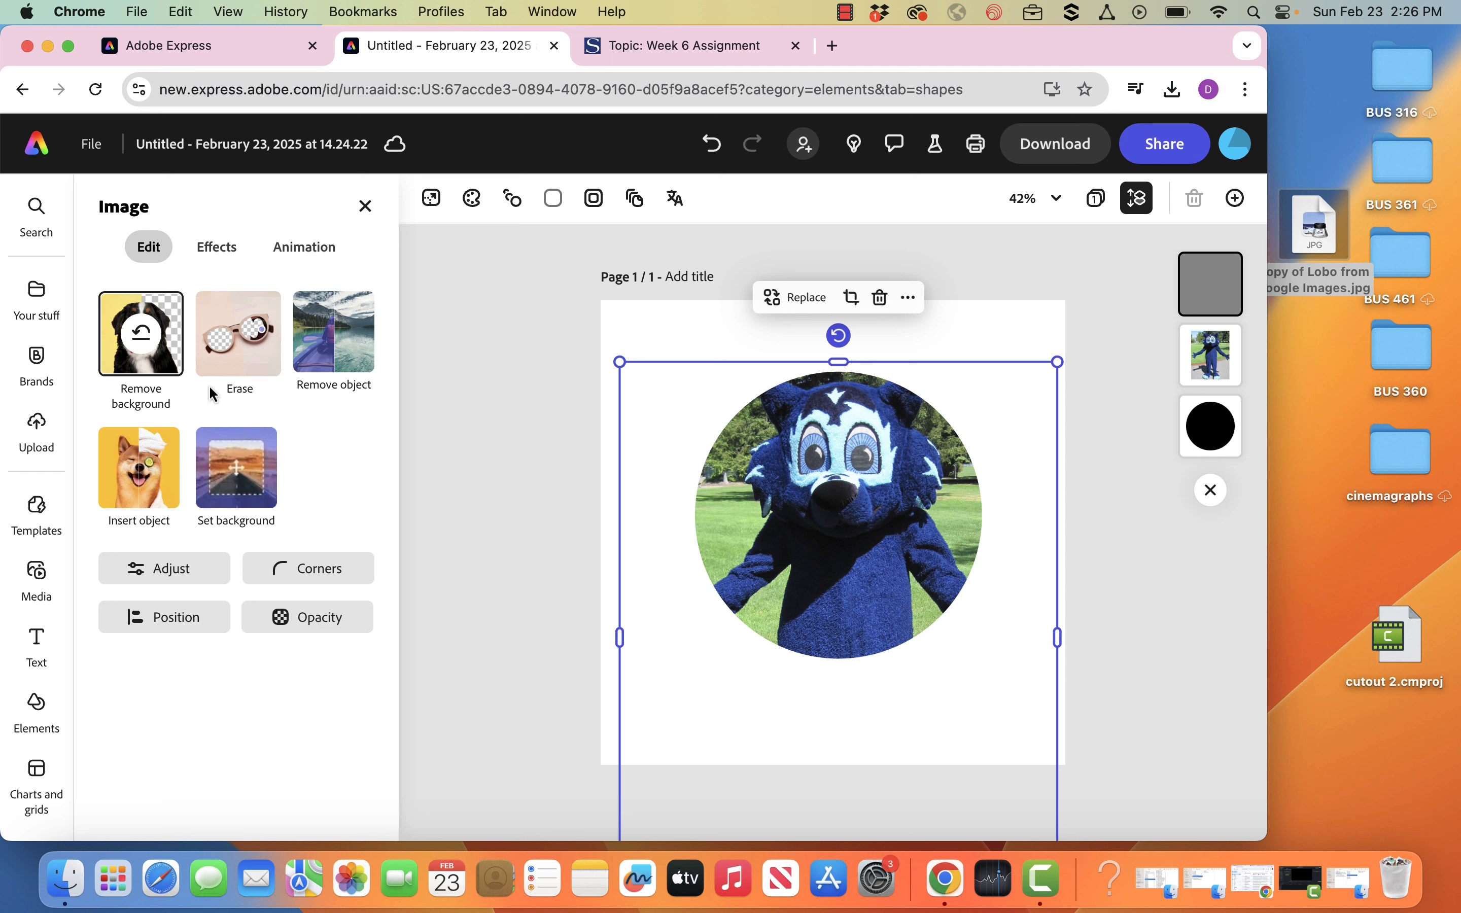
click(307, 617)
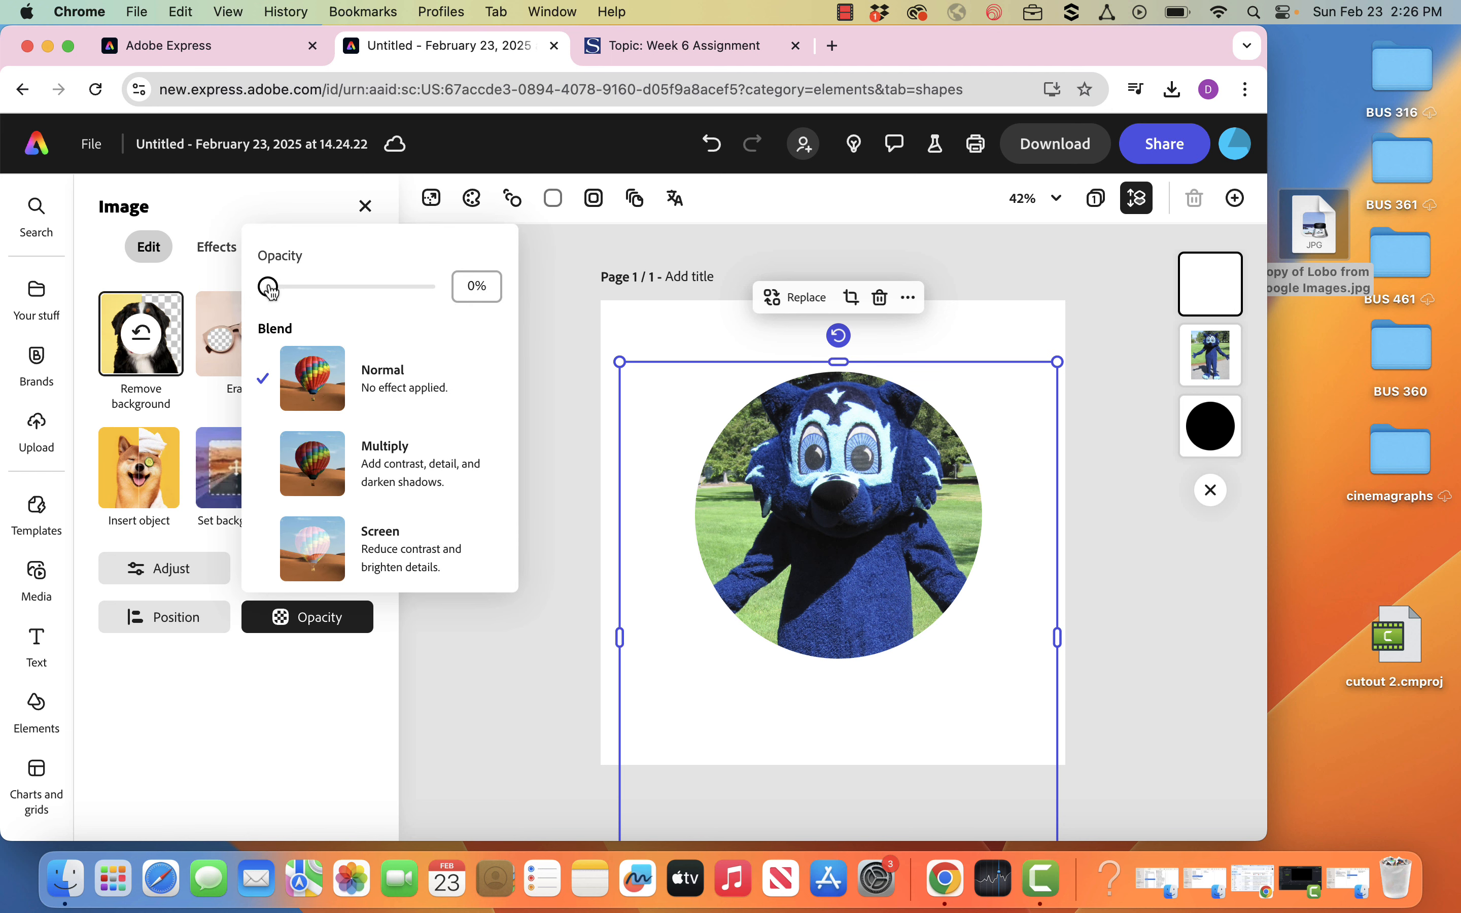
drag(270, 288, 500, 291)
click(568, 291)
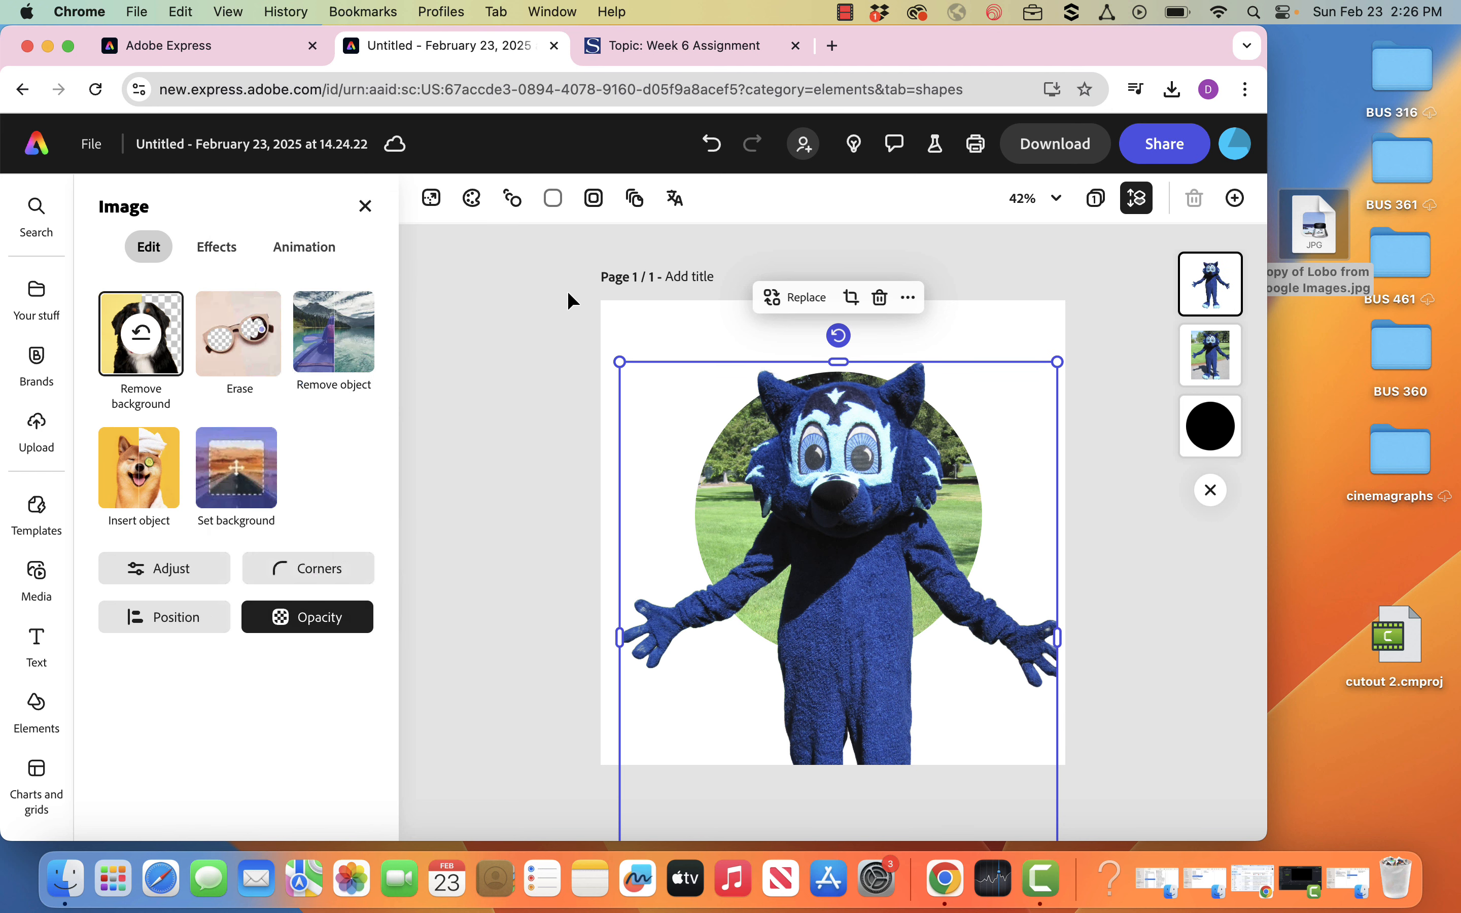
click(567, 291)
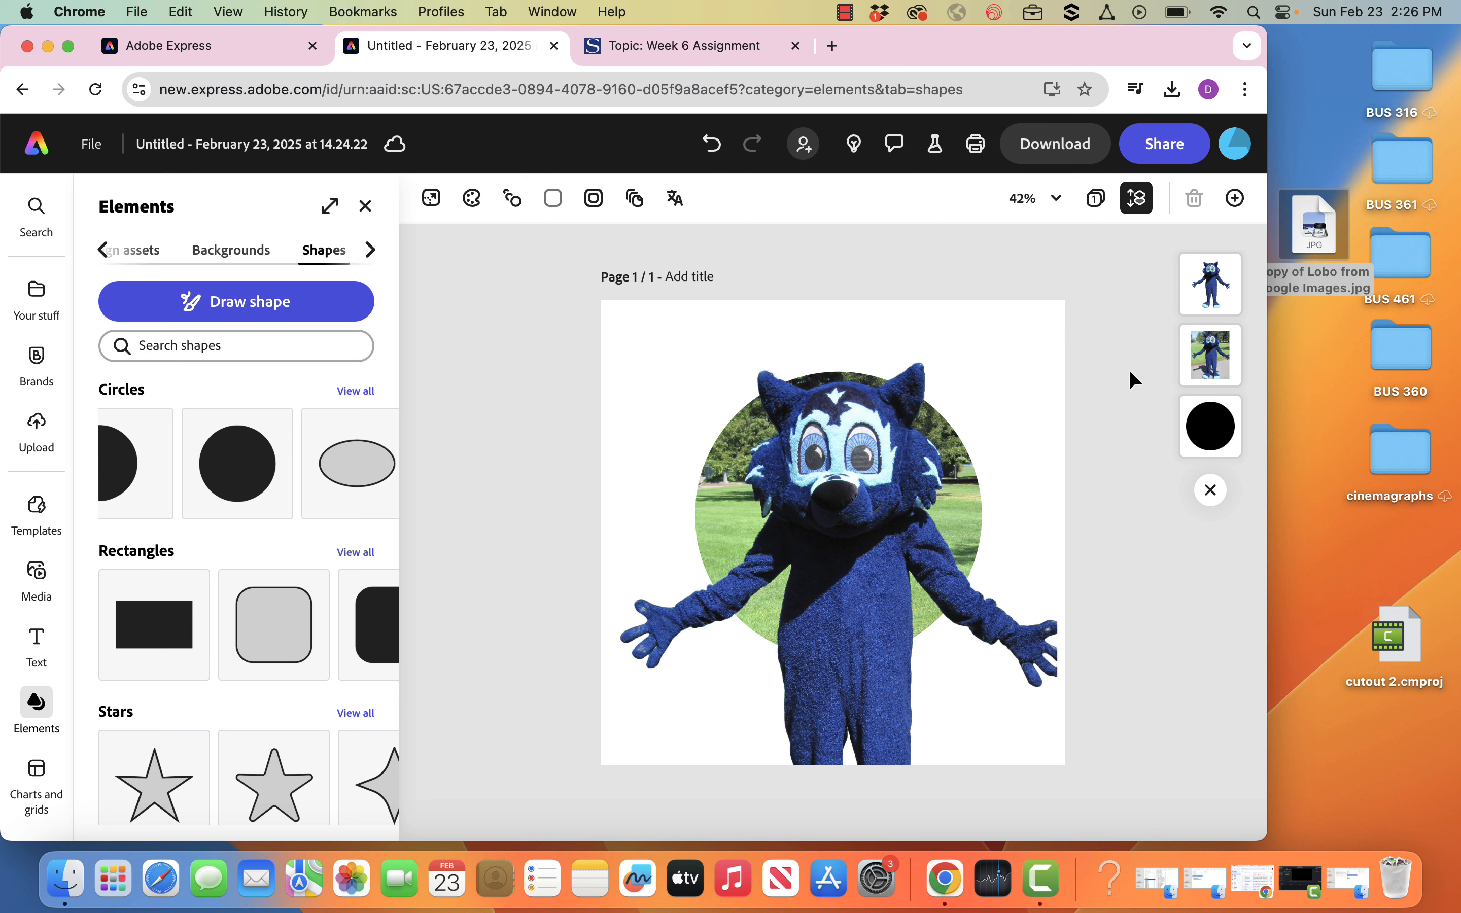
Step: Erase a strip of the background-free mascot's body along the circle's lower edge, using the Circle brush at size 40
click(1229, 275)
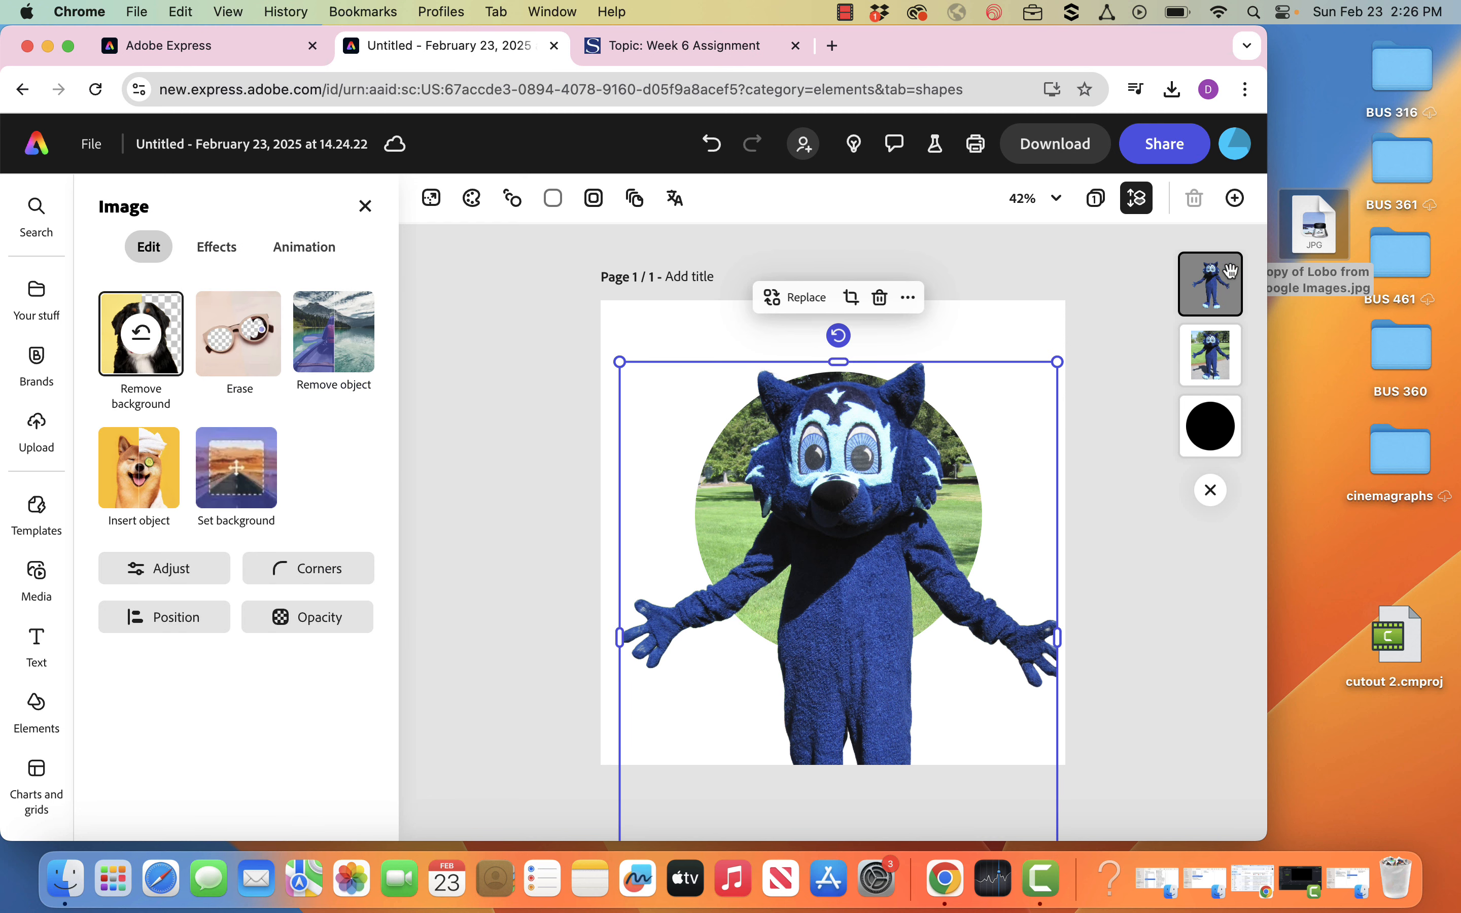
click(245, 348)
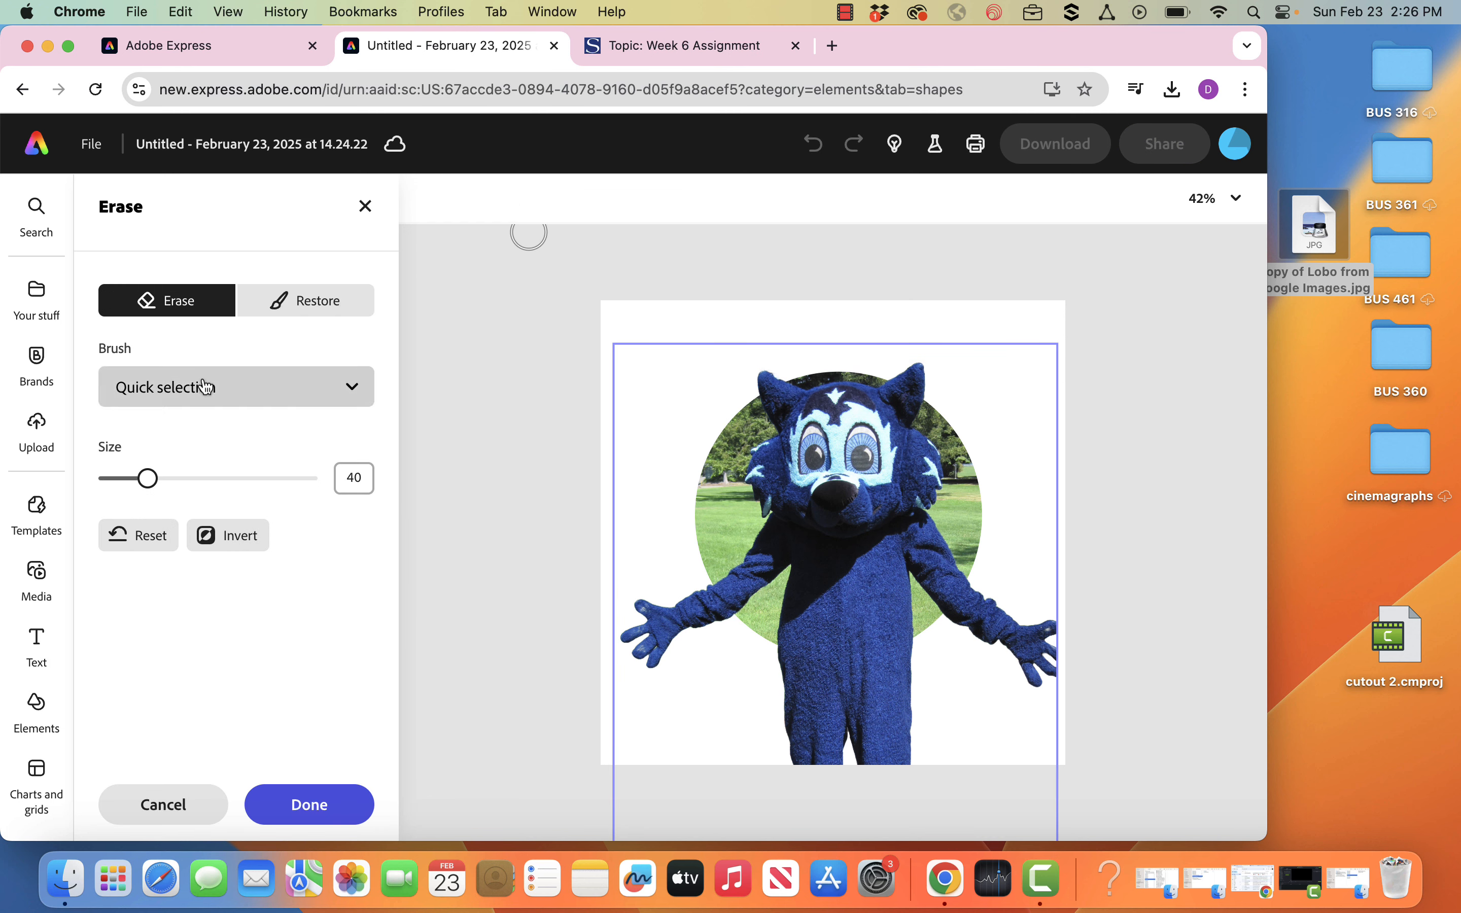
click(289, 394)
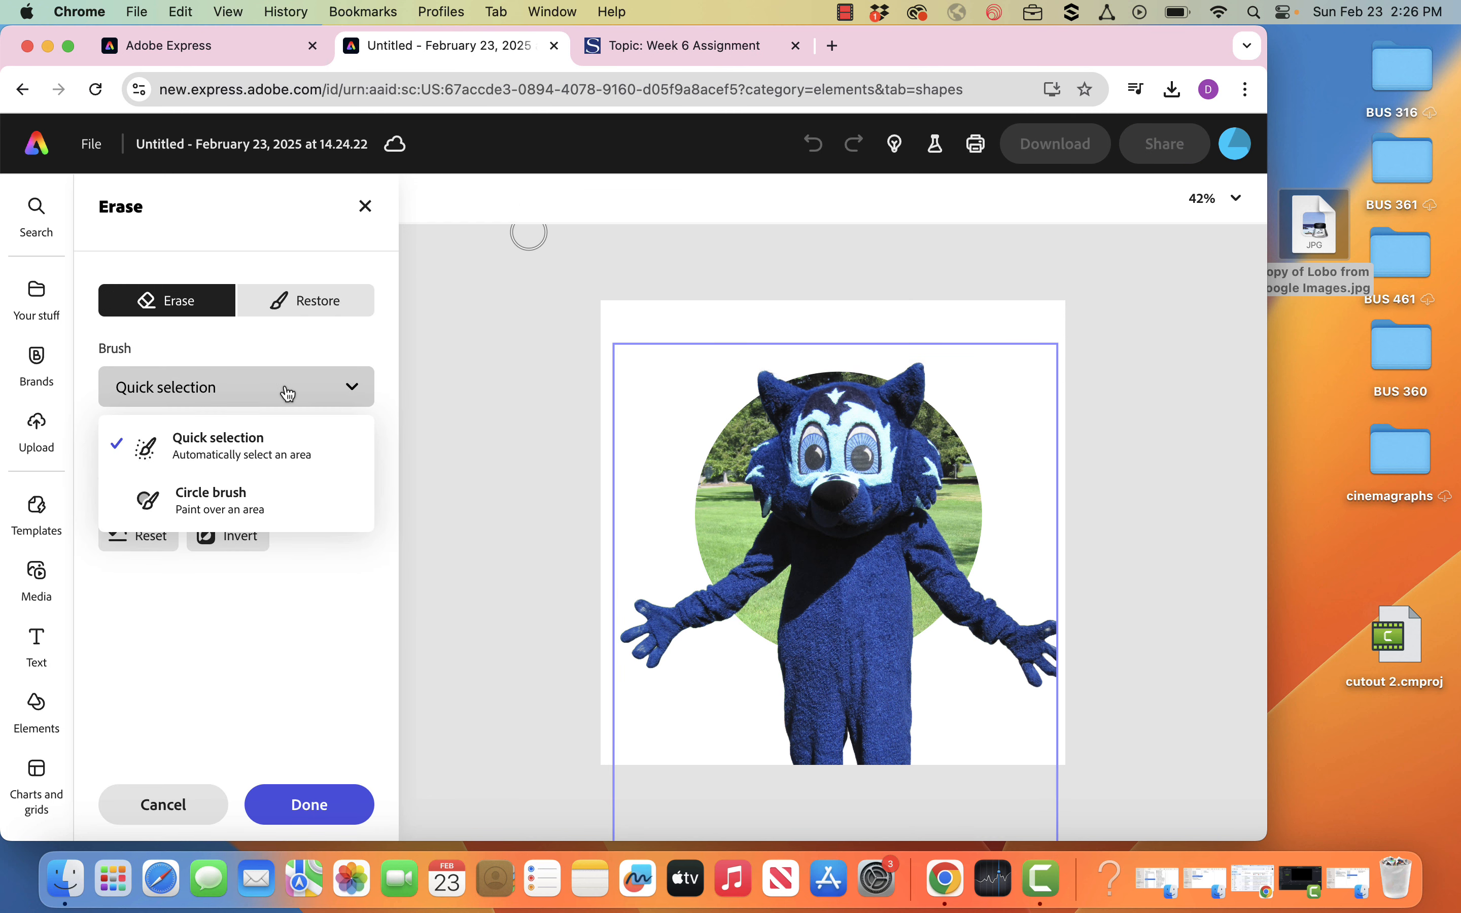
click(229, 494)
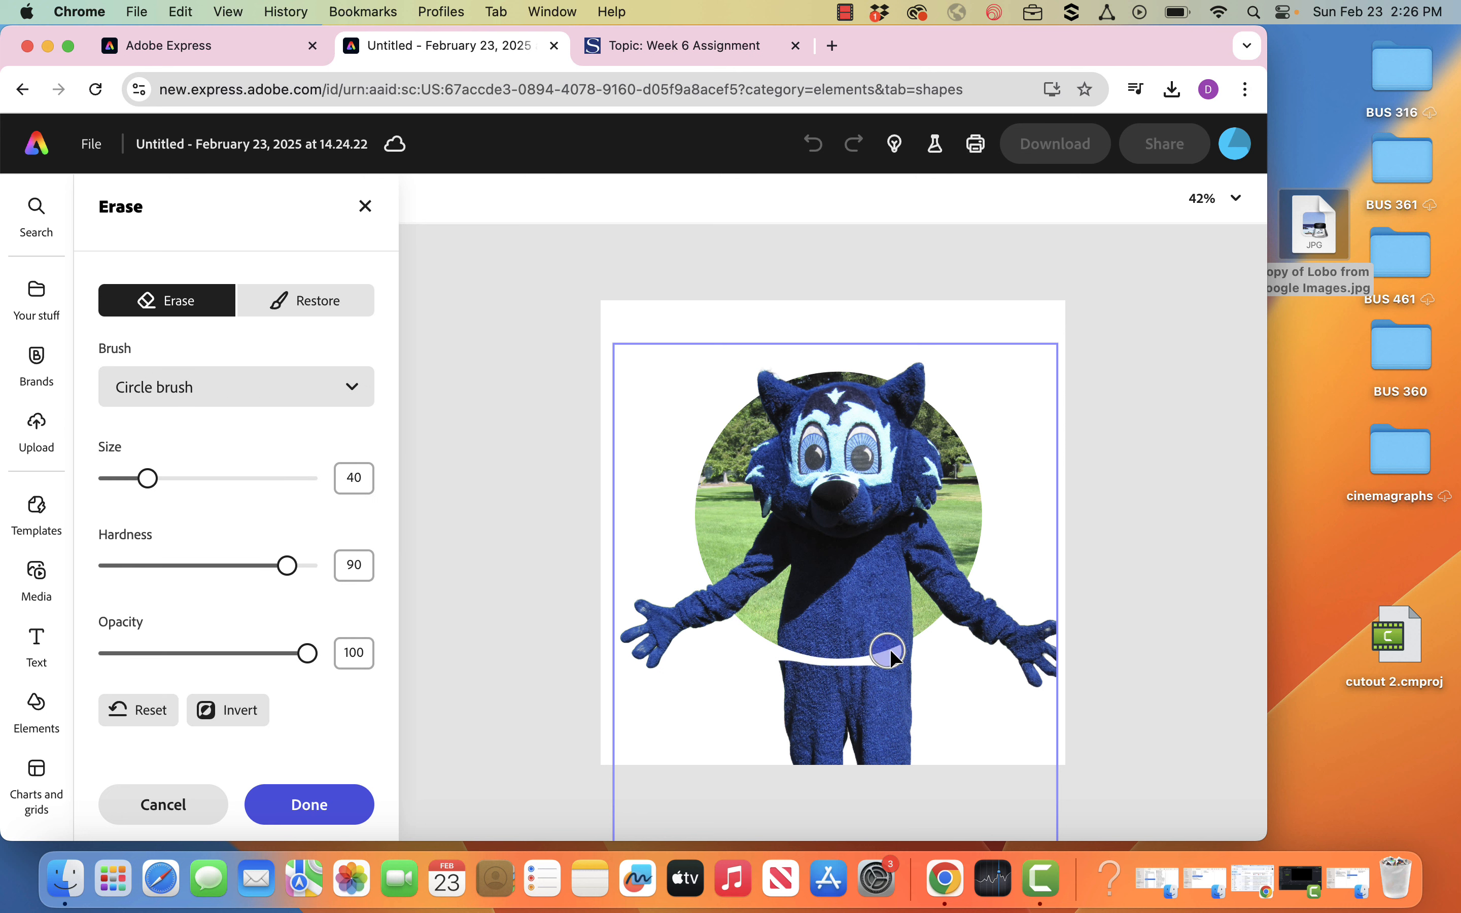
drag(906, 645, 908, 645)
Step: Erase the rest of the visible mascot's body below the circle with the brush enlarged to size 183, and apply the erasure
drag(149, 481, 291, 479)
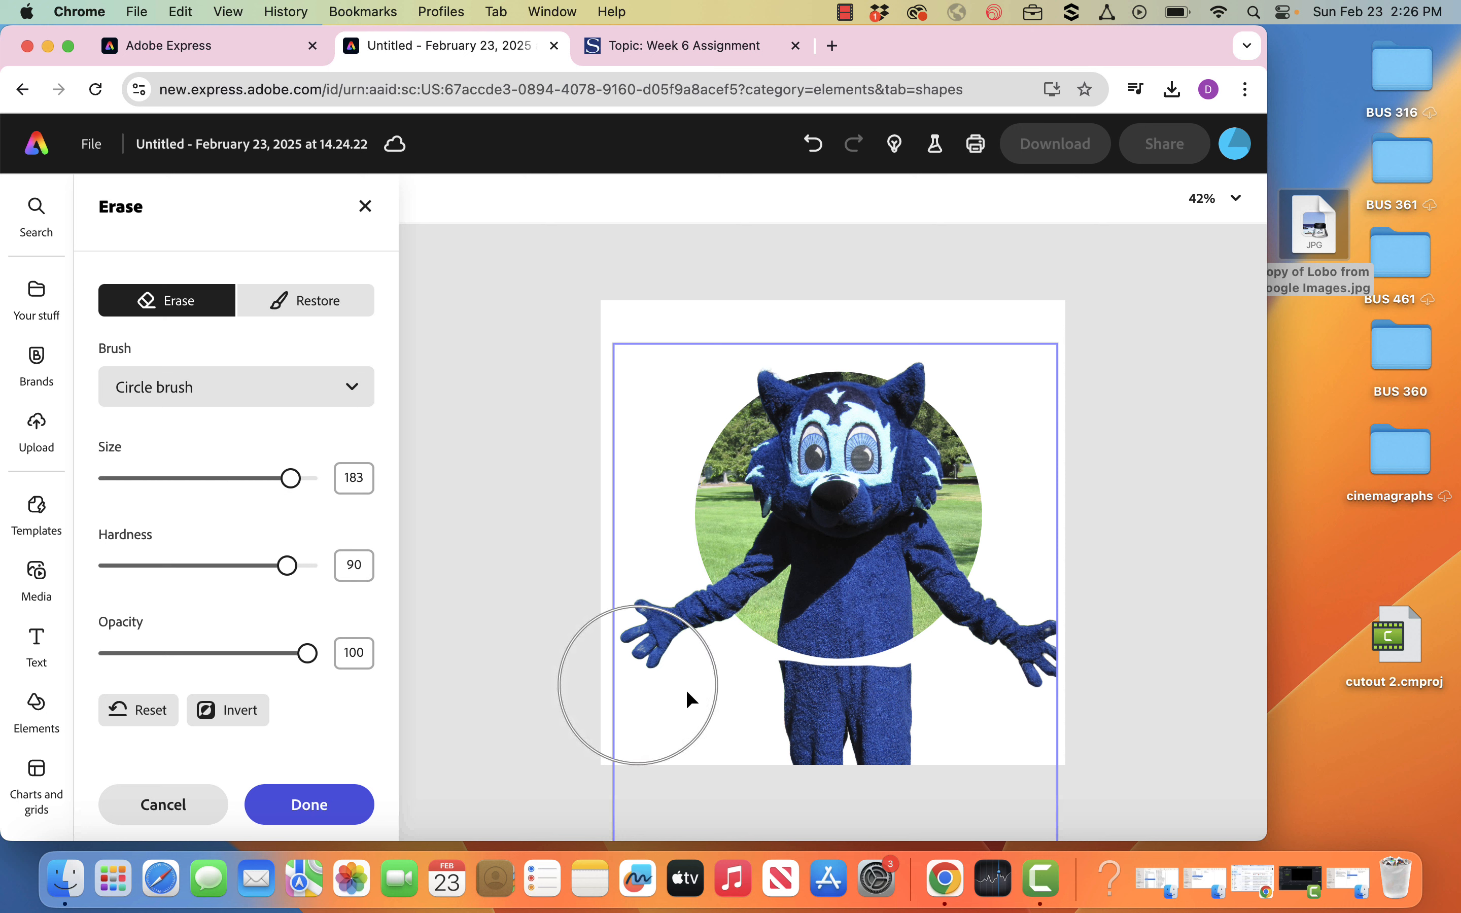
drag(812, 721, 901, 716)
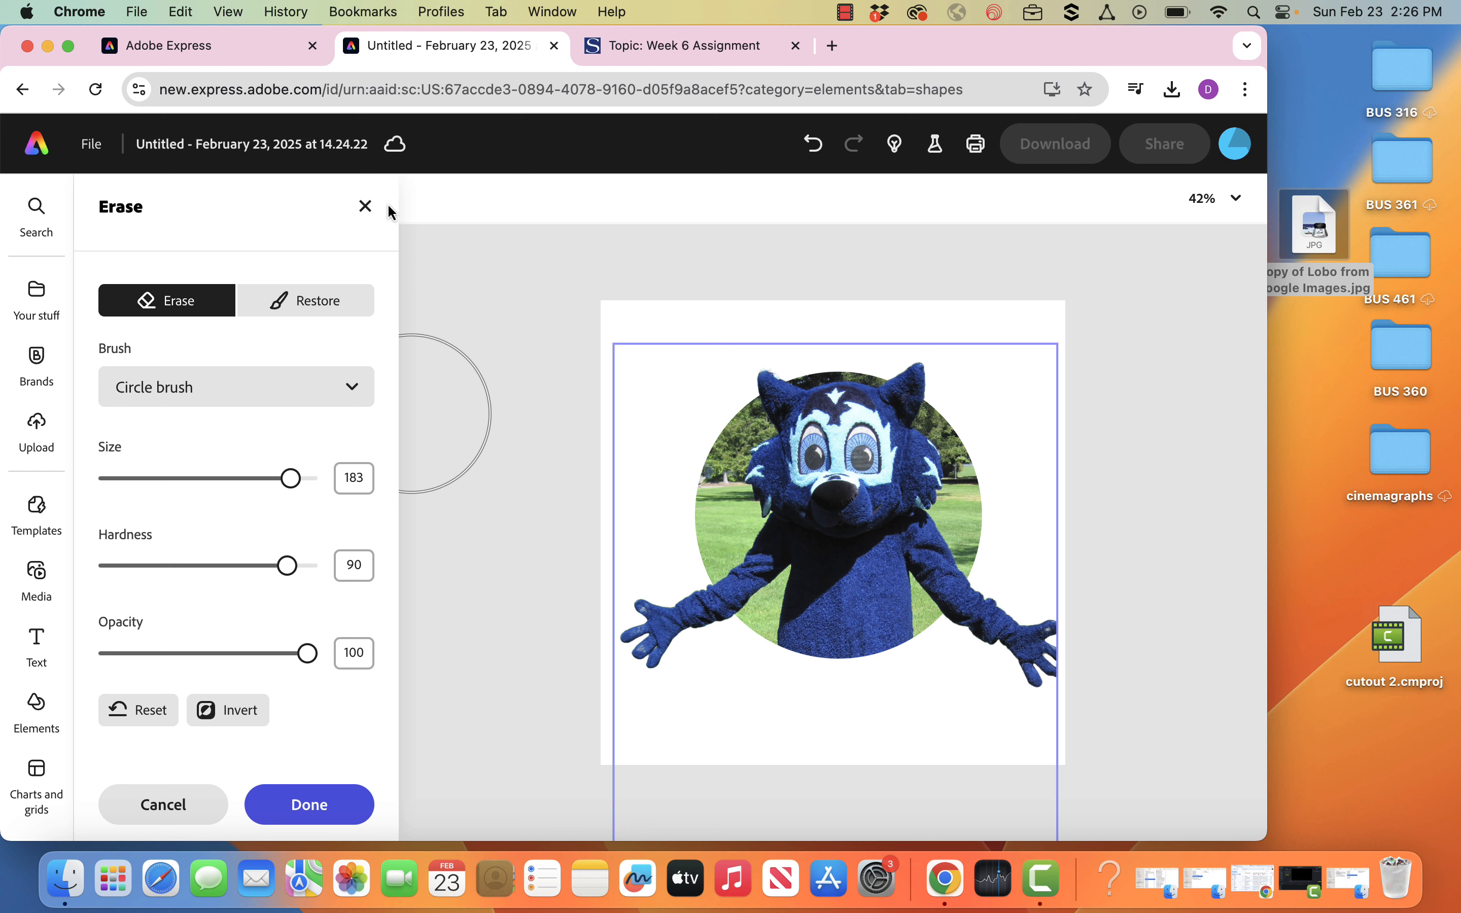
click(315, 814)
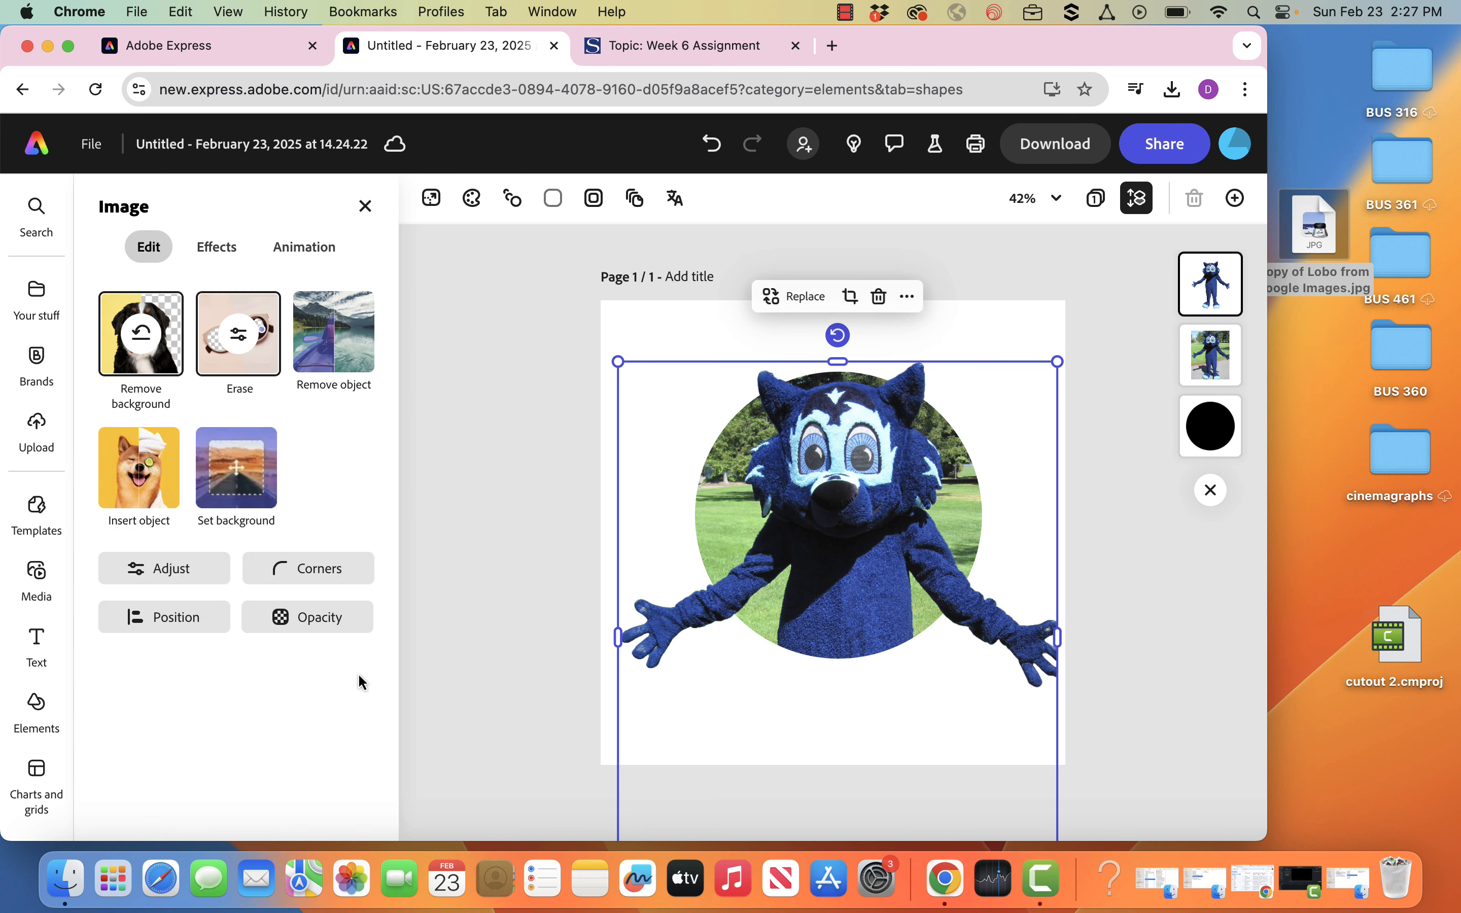
click(463, 421)
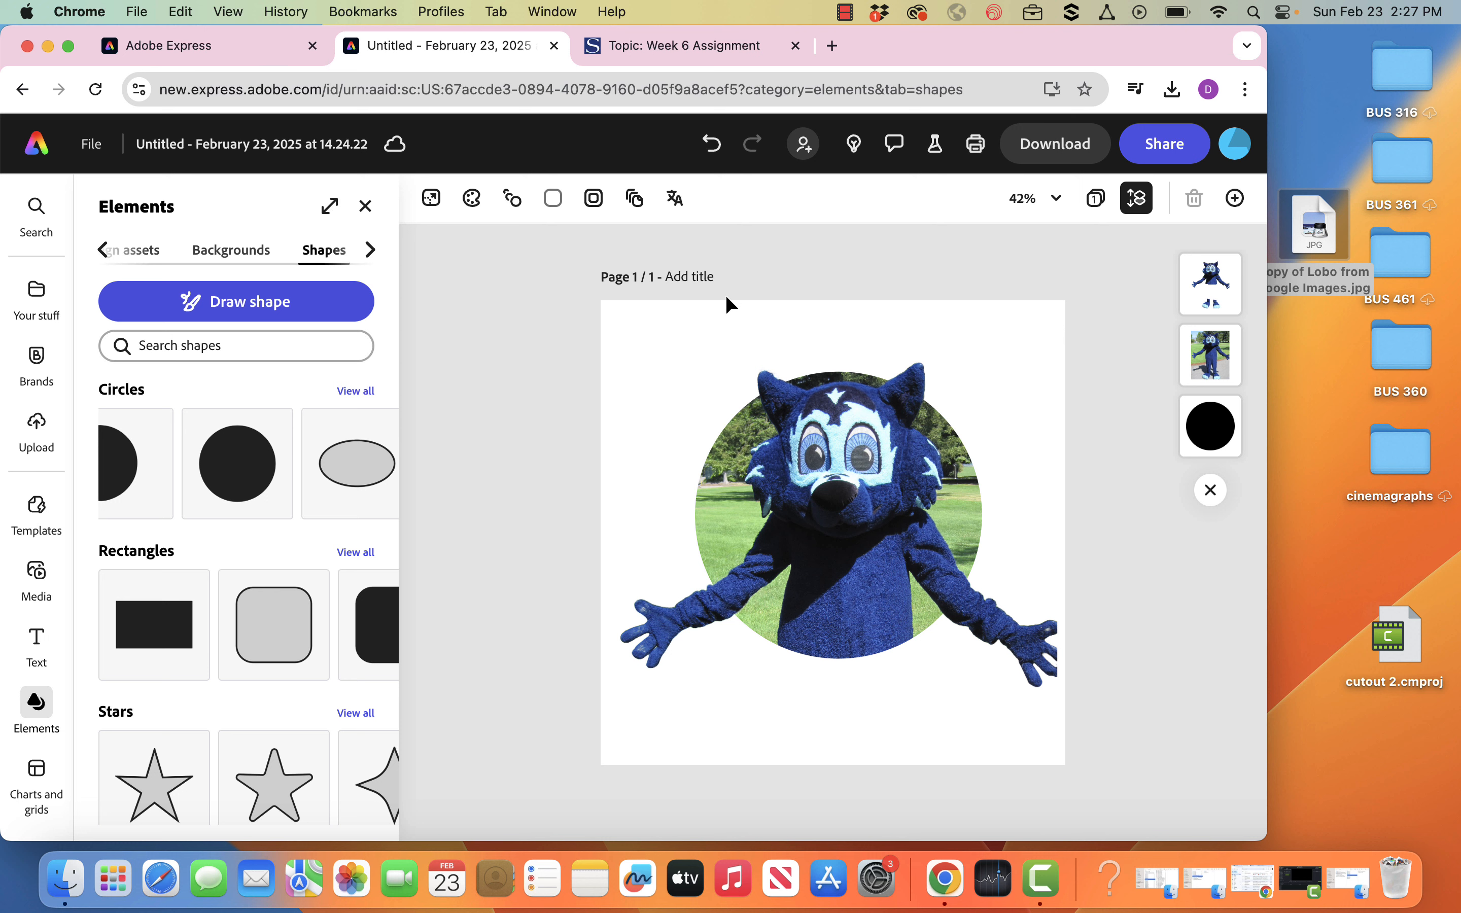
Step: Give the black circle at the back a border in light cyan sampled from the mascot's face
click(1188, 456)
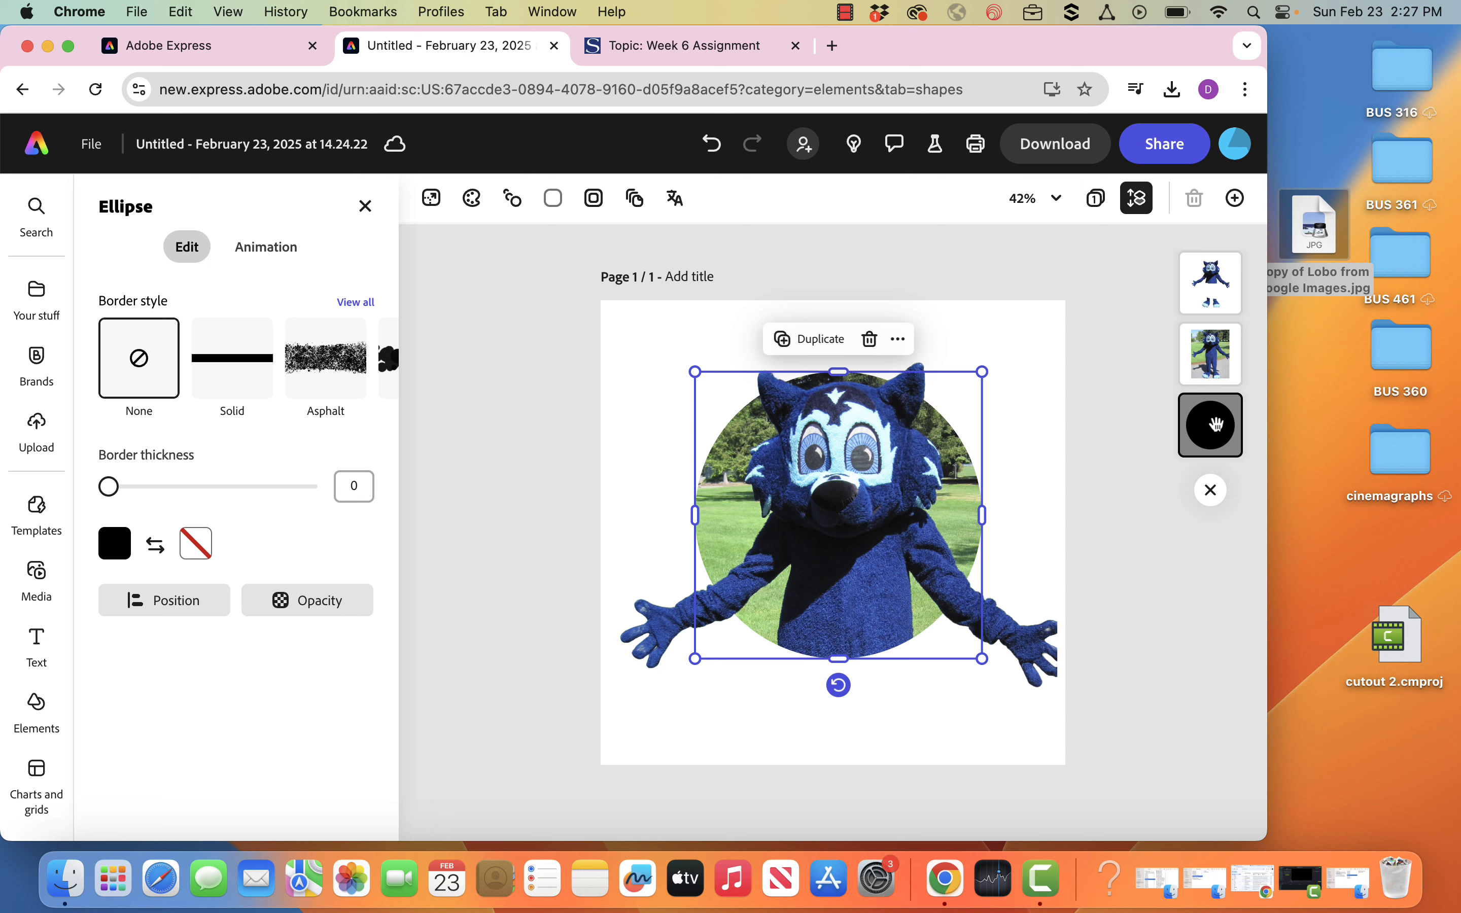
click(197, 544)
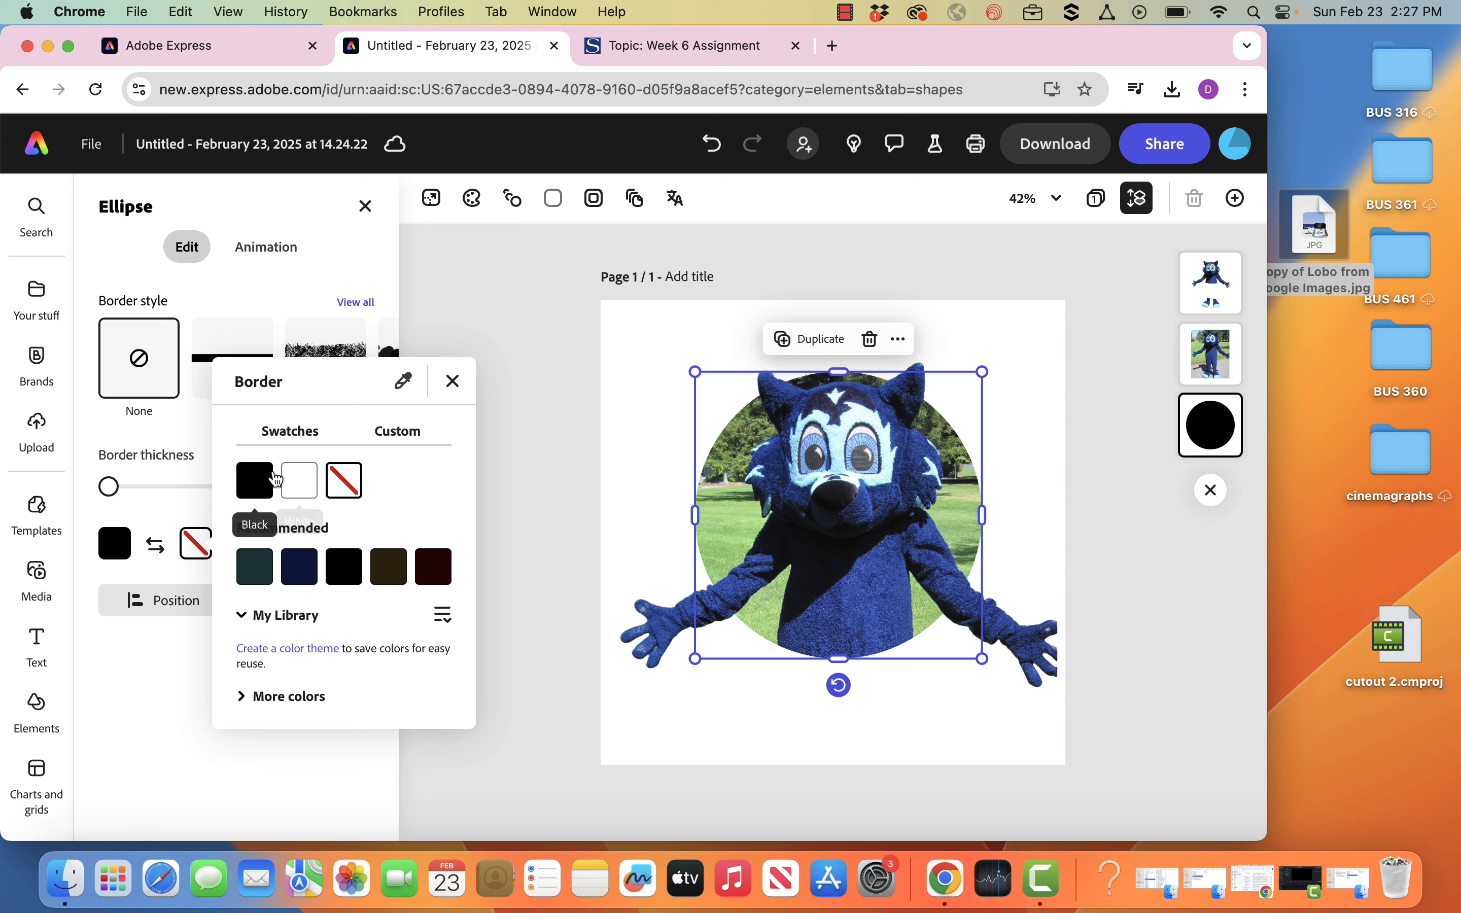
click(403, 386)
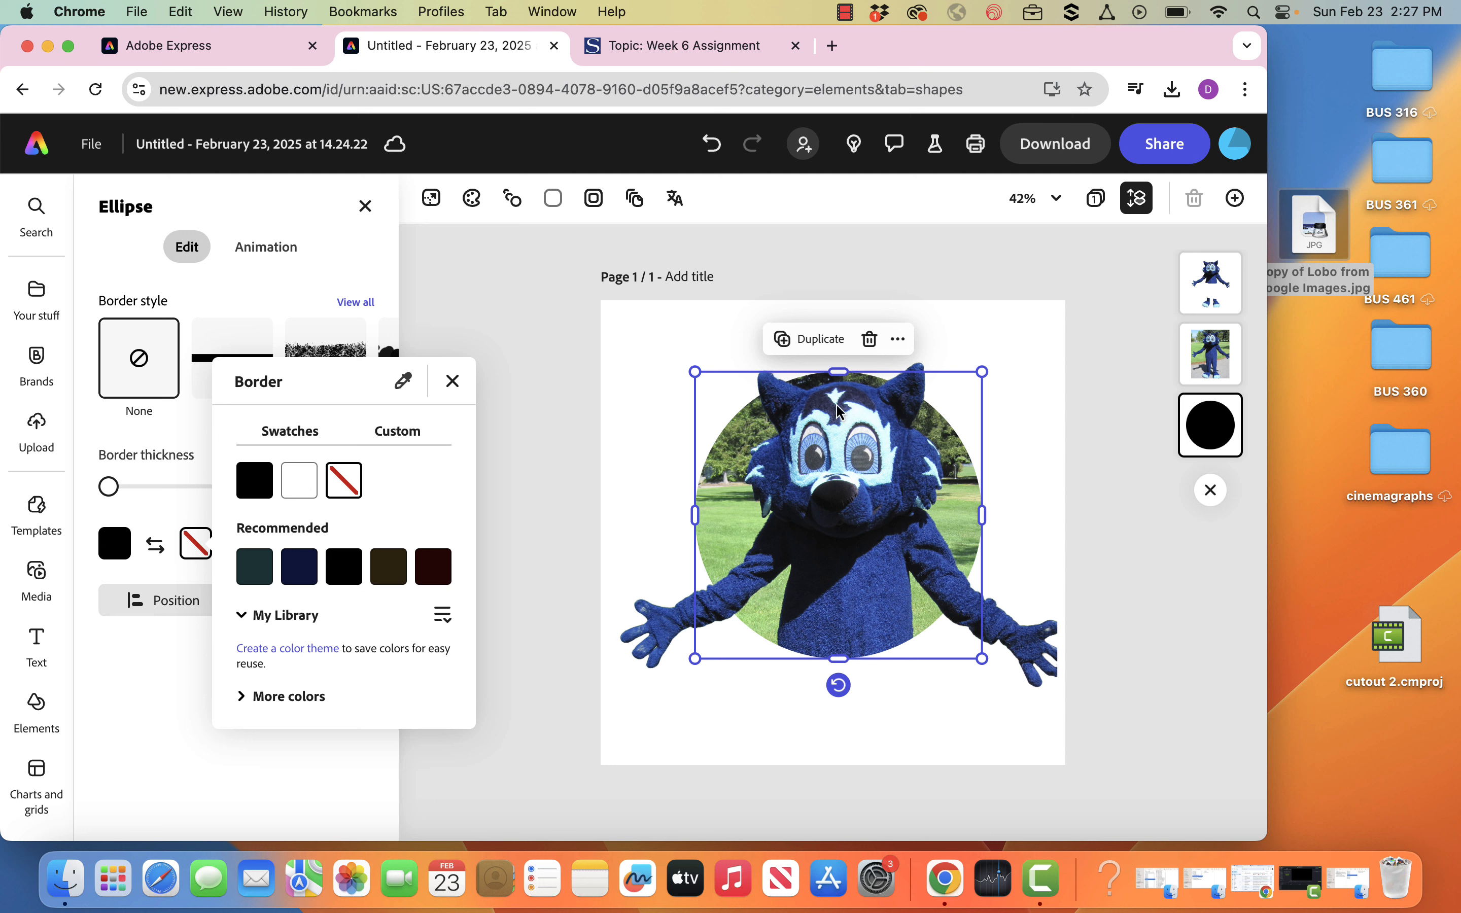
click(864, 428)
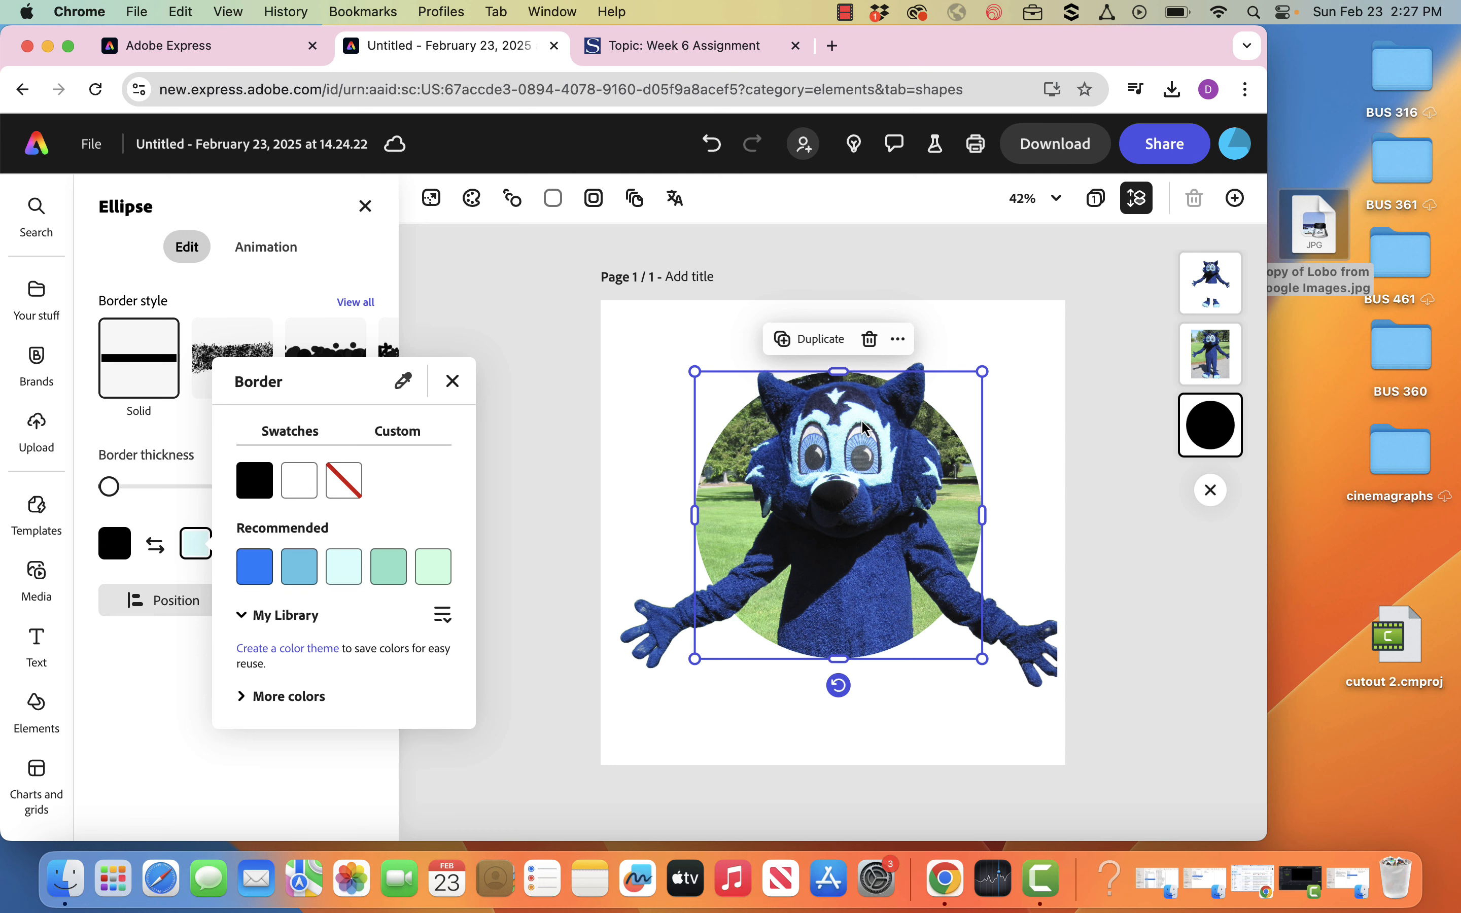
click(1115, 403)
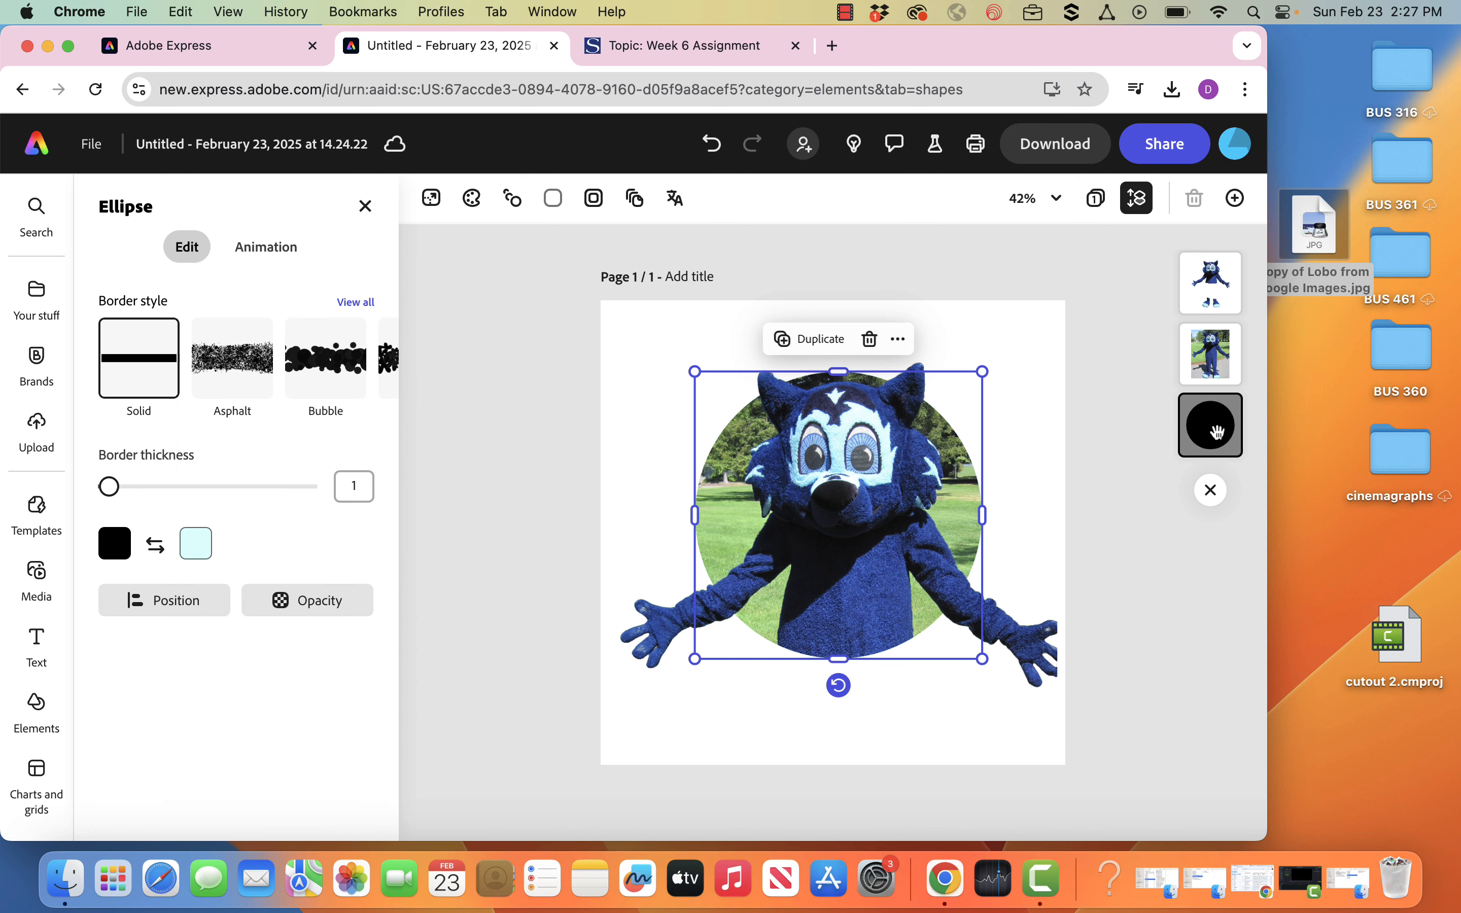
click(365, 206)
click(1211, 425)
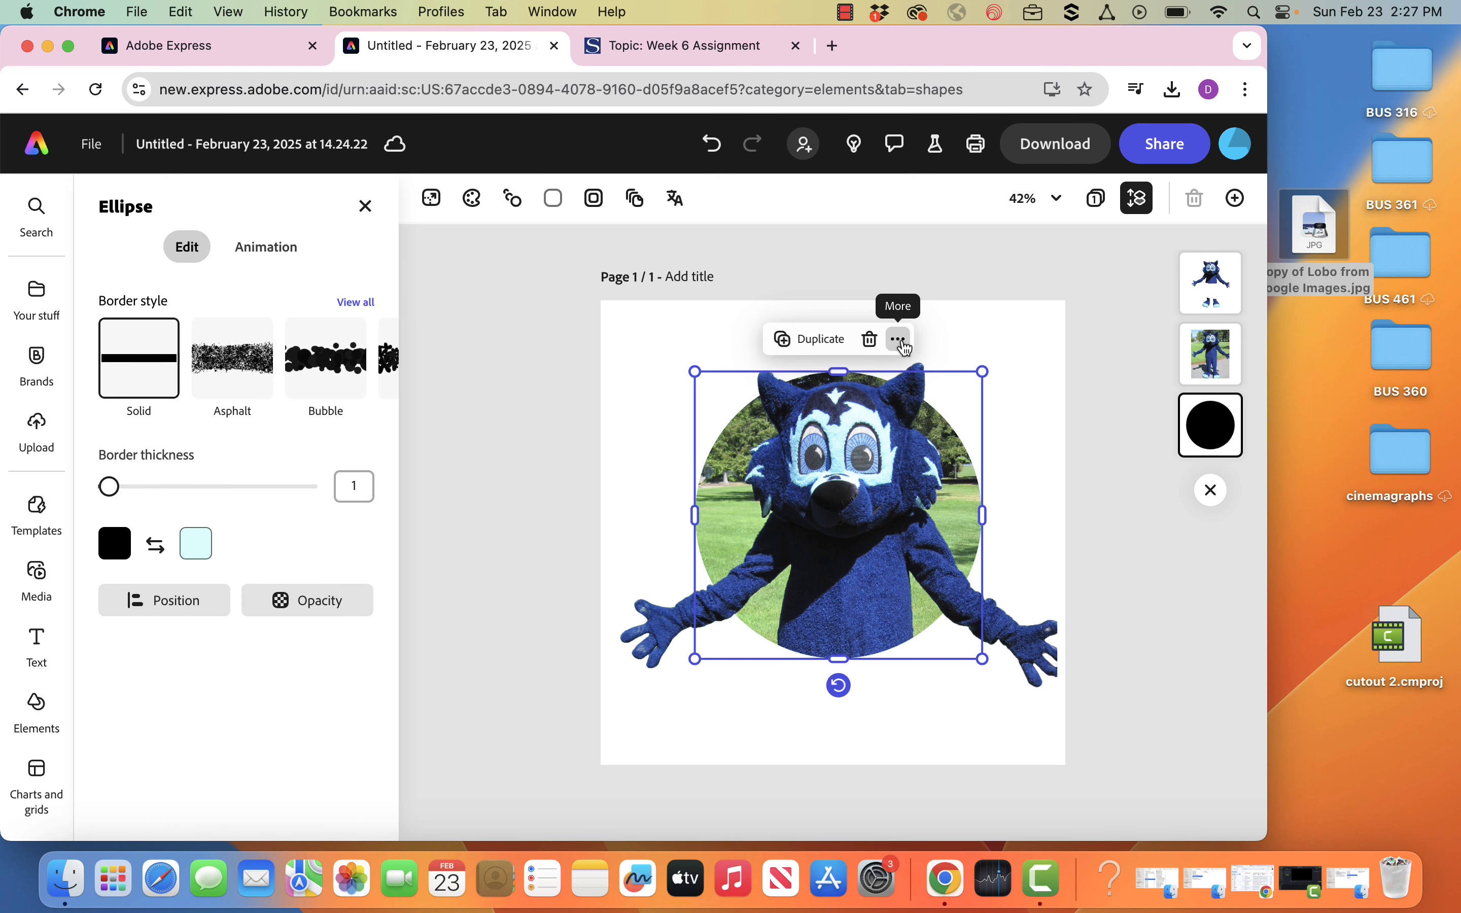
click(900, 340)
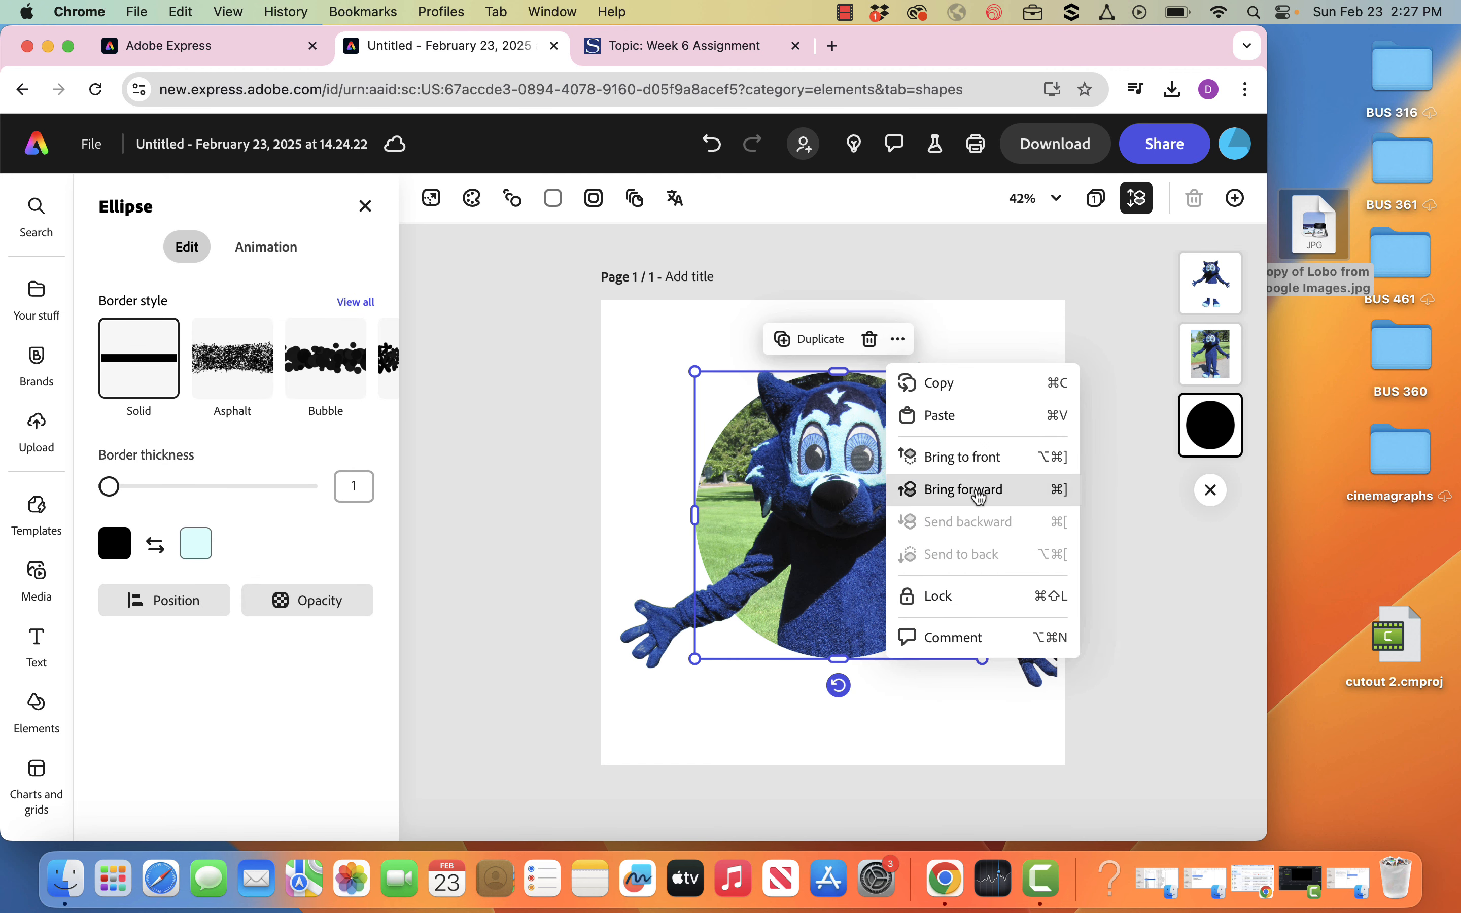
click(977, 272)
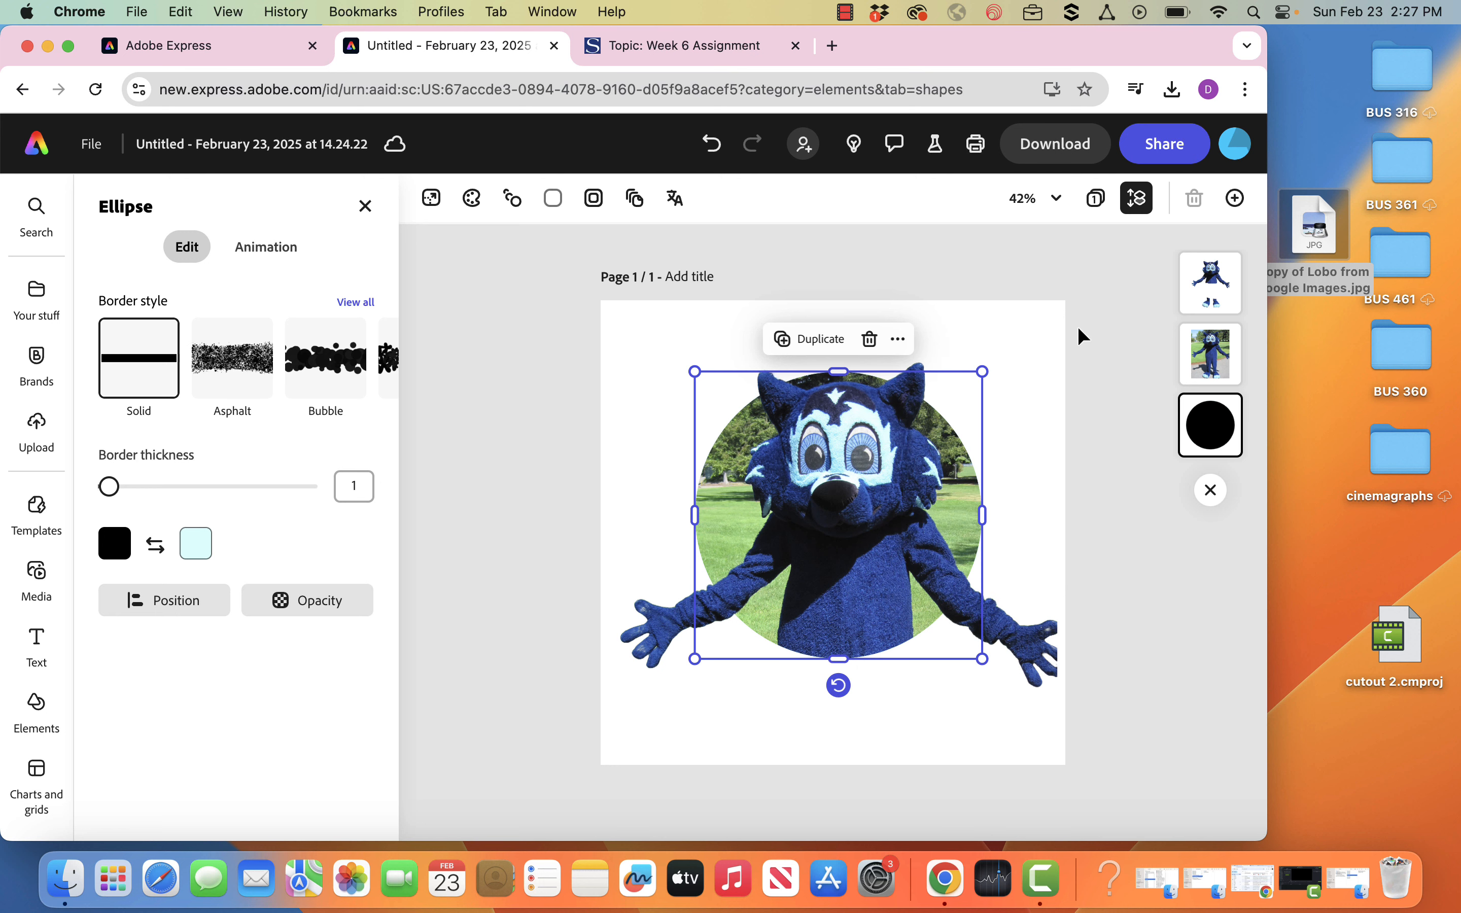
Step: Add a new page of the same size and set its background color to transparent
click(1247, 206)
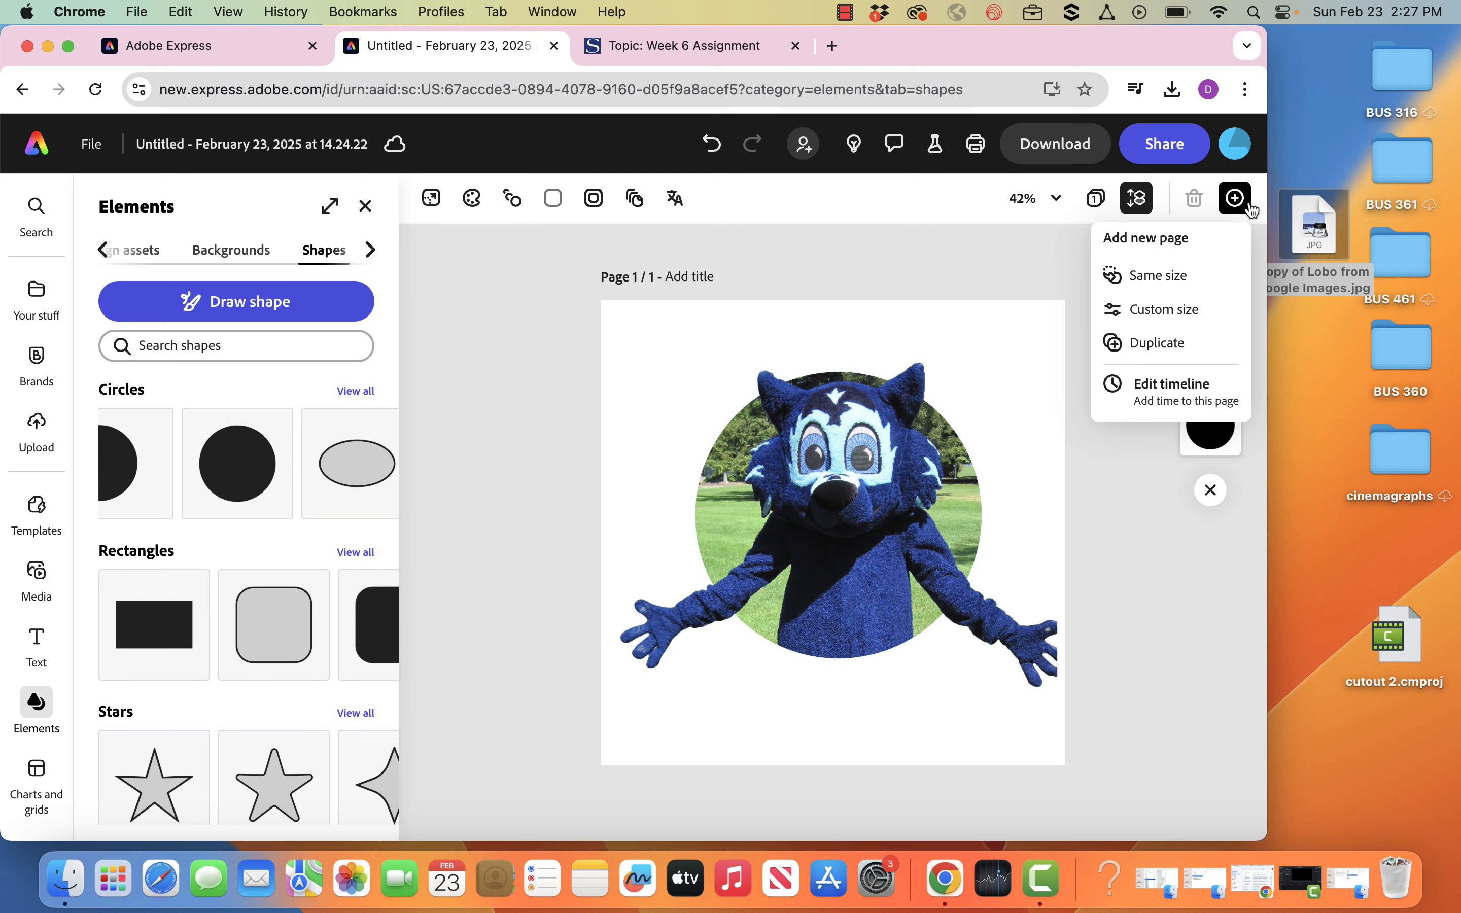
click(1177, 275)
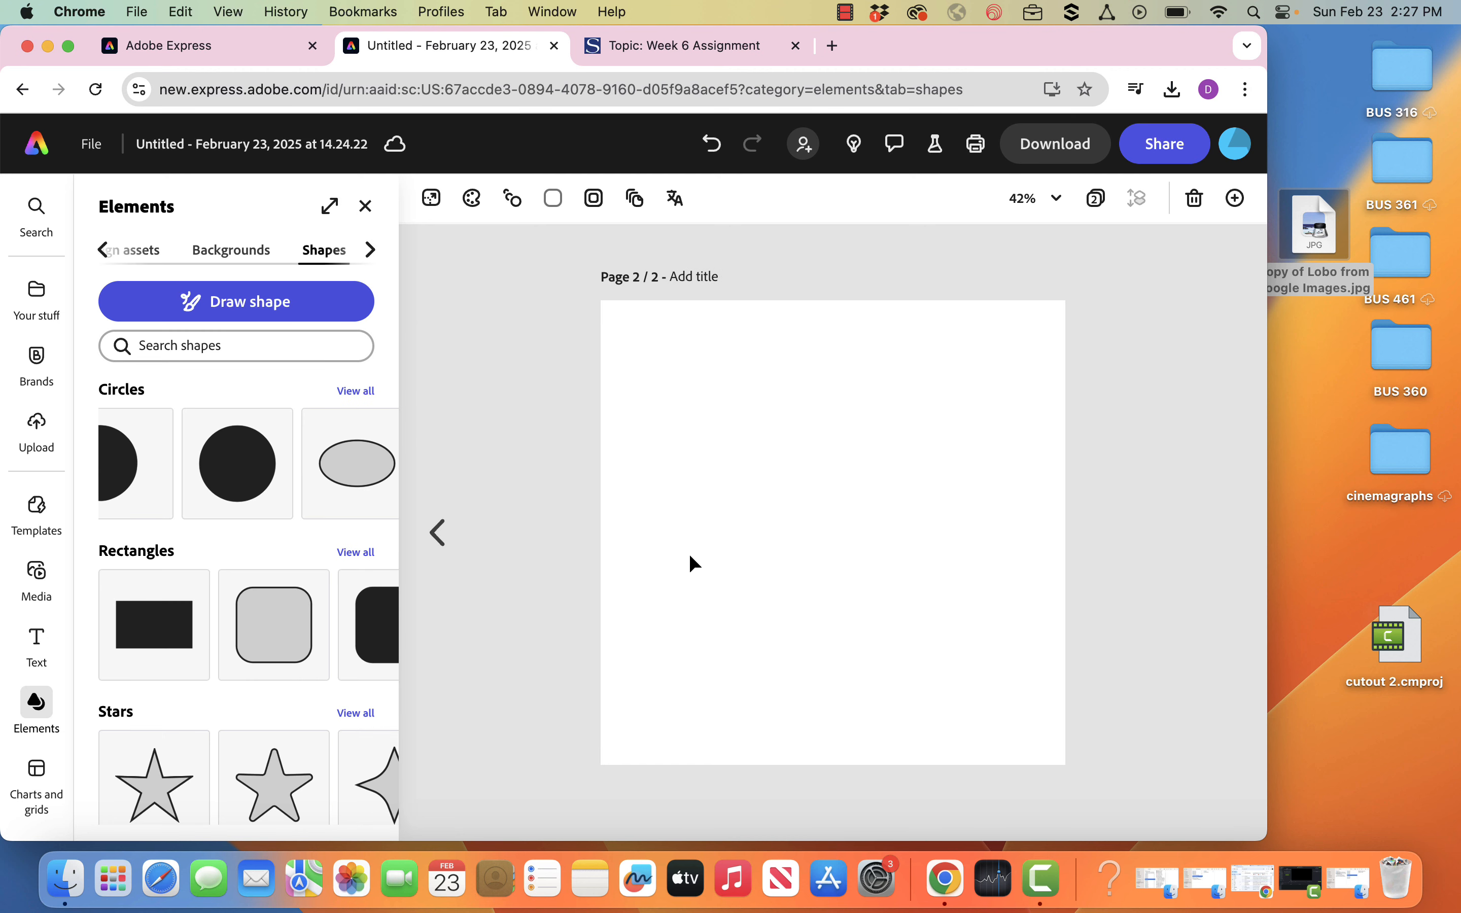
click(557, 203)
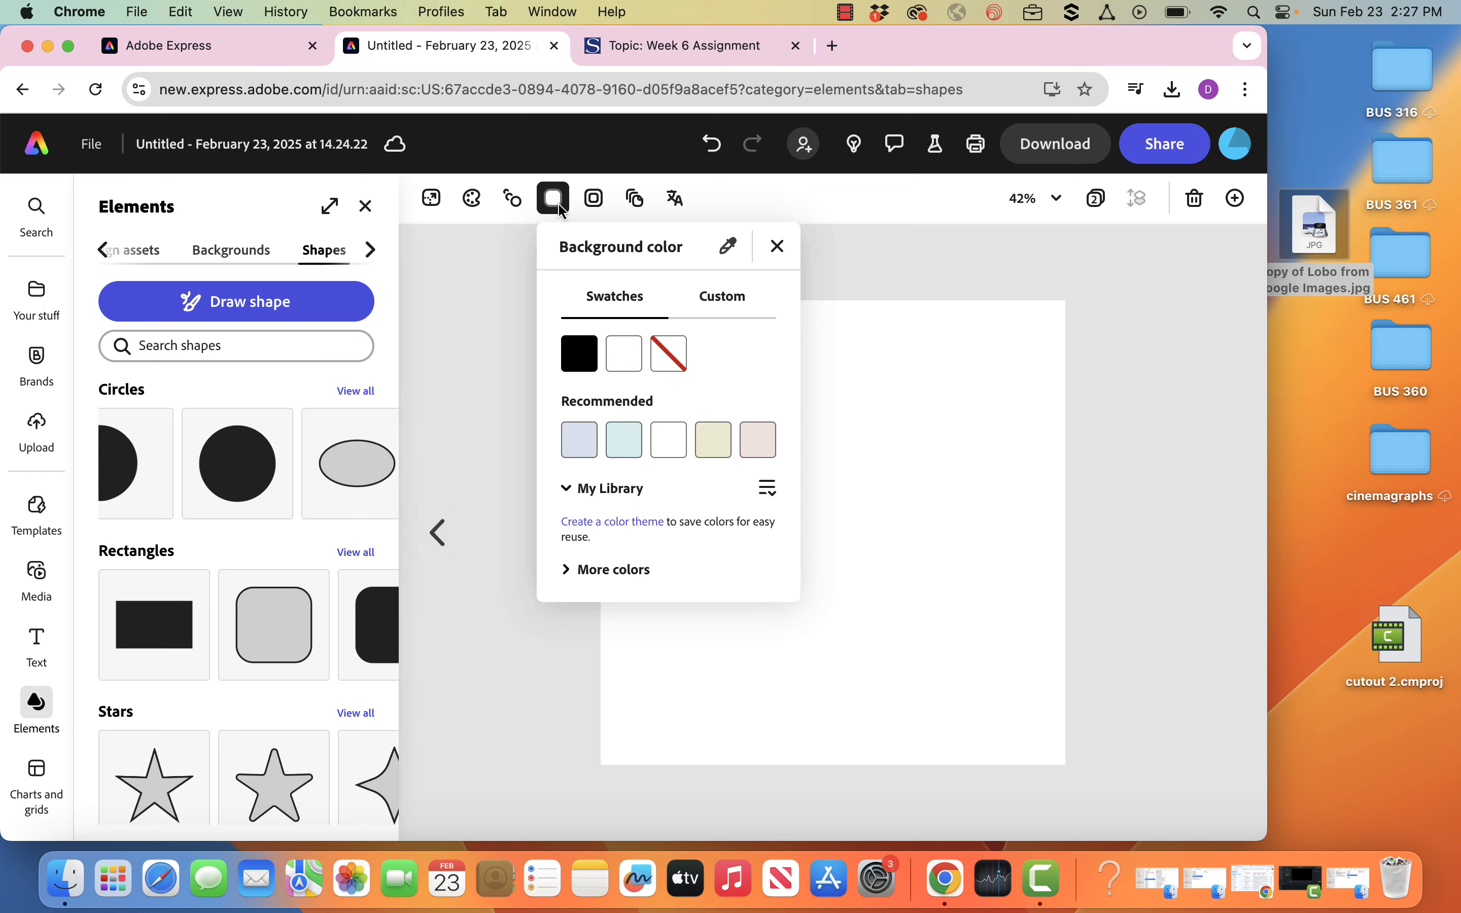
click(669, 353)
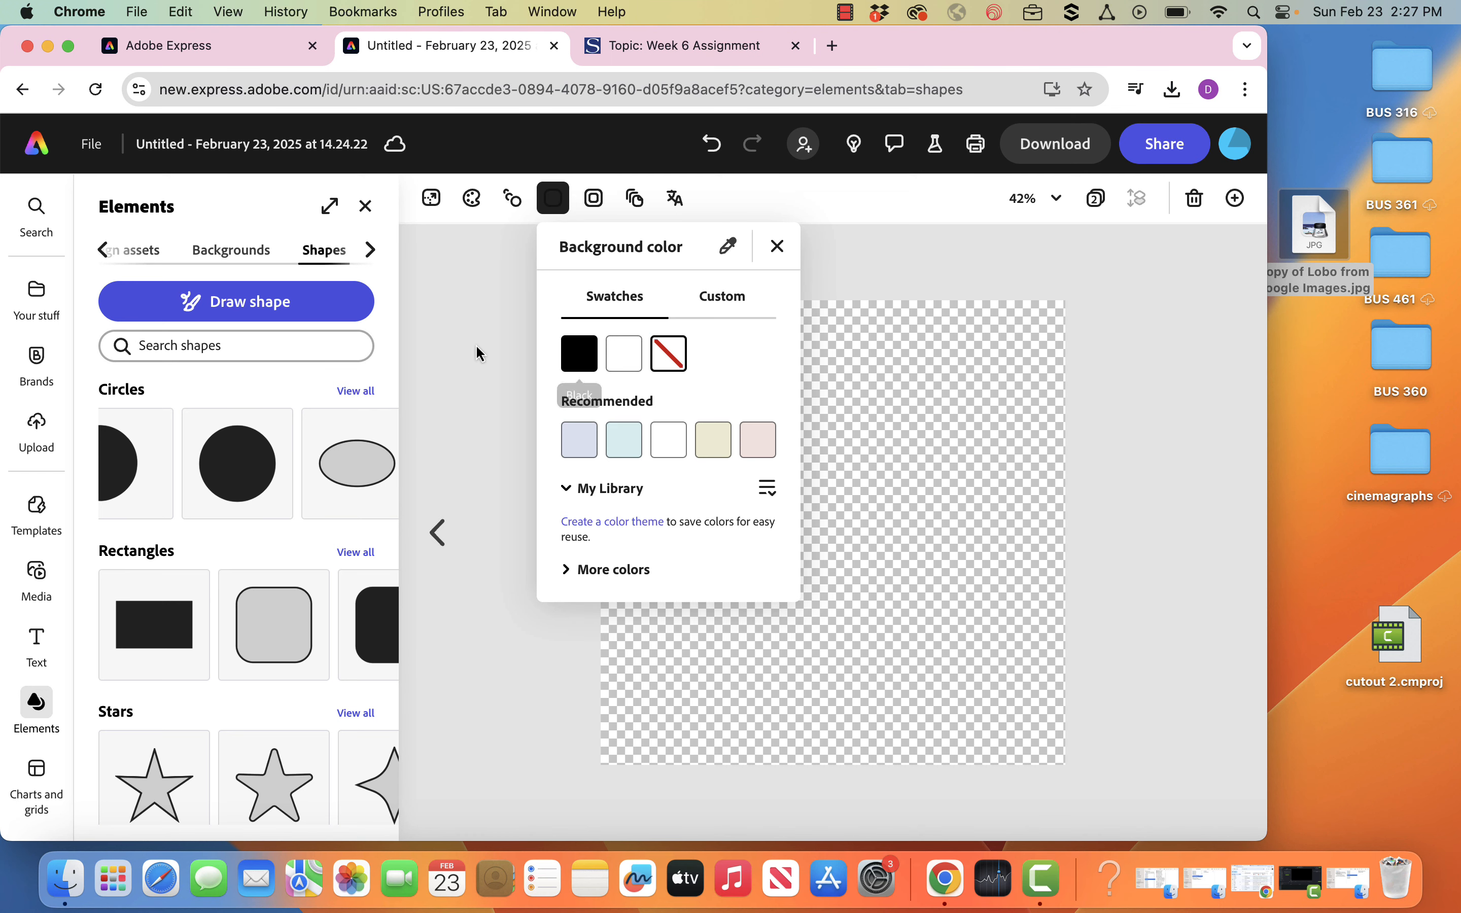
click(475, 345)
Step: Download only page 1 as a PNG
click(438, 543)
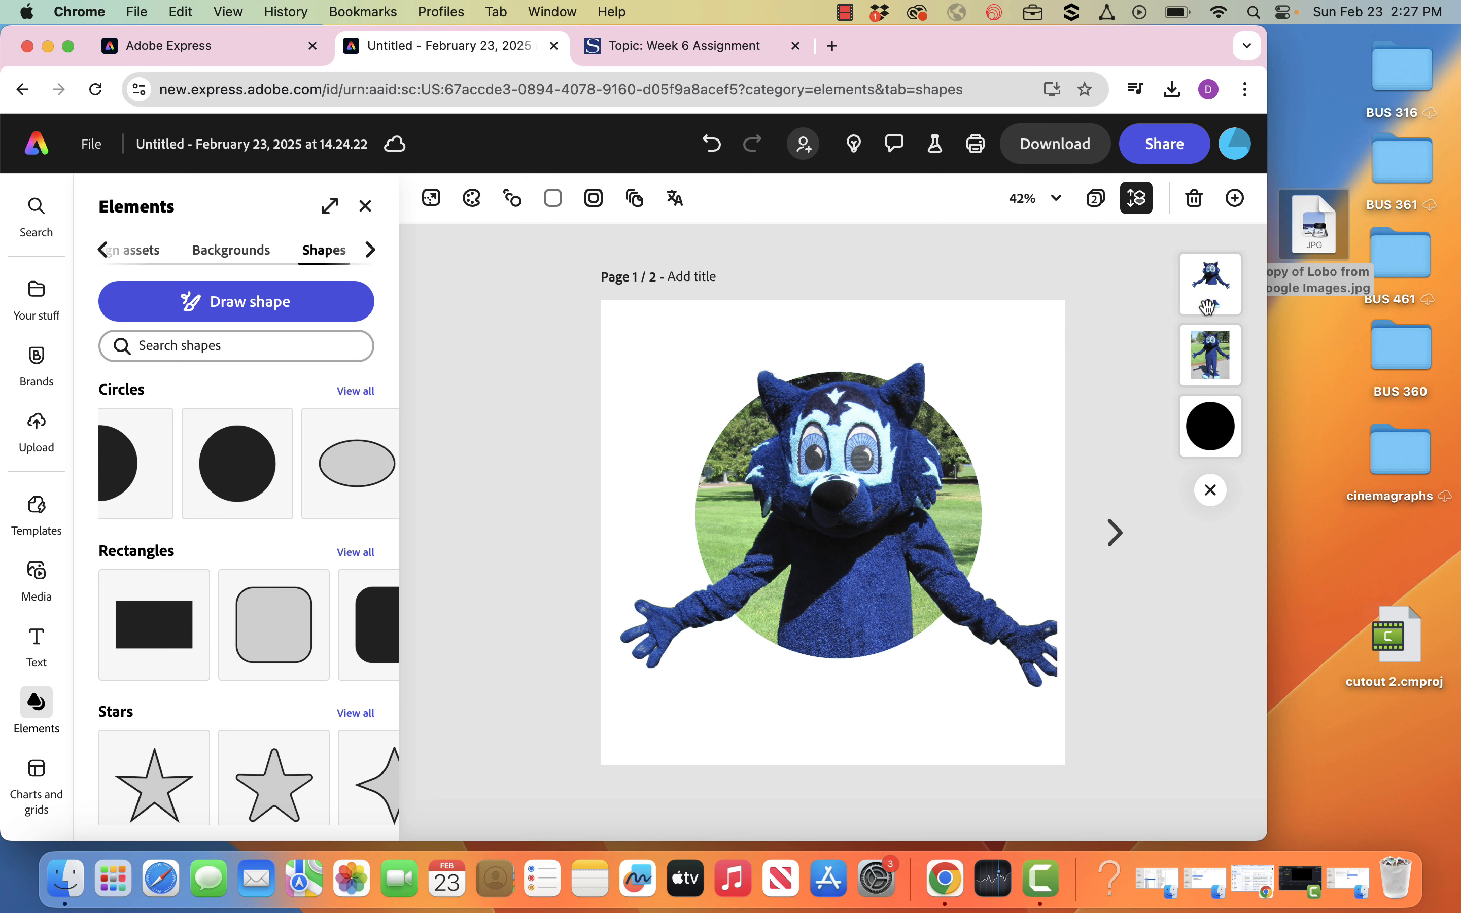
click(1060, 156)
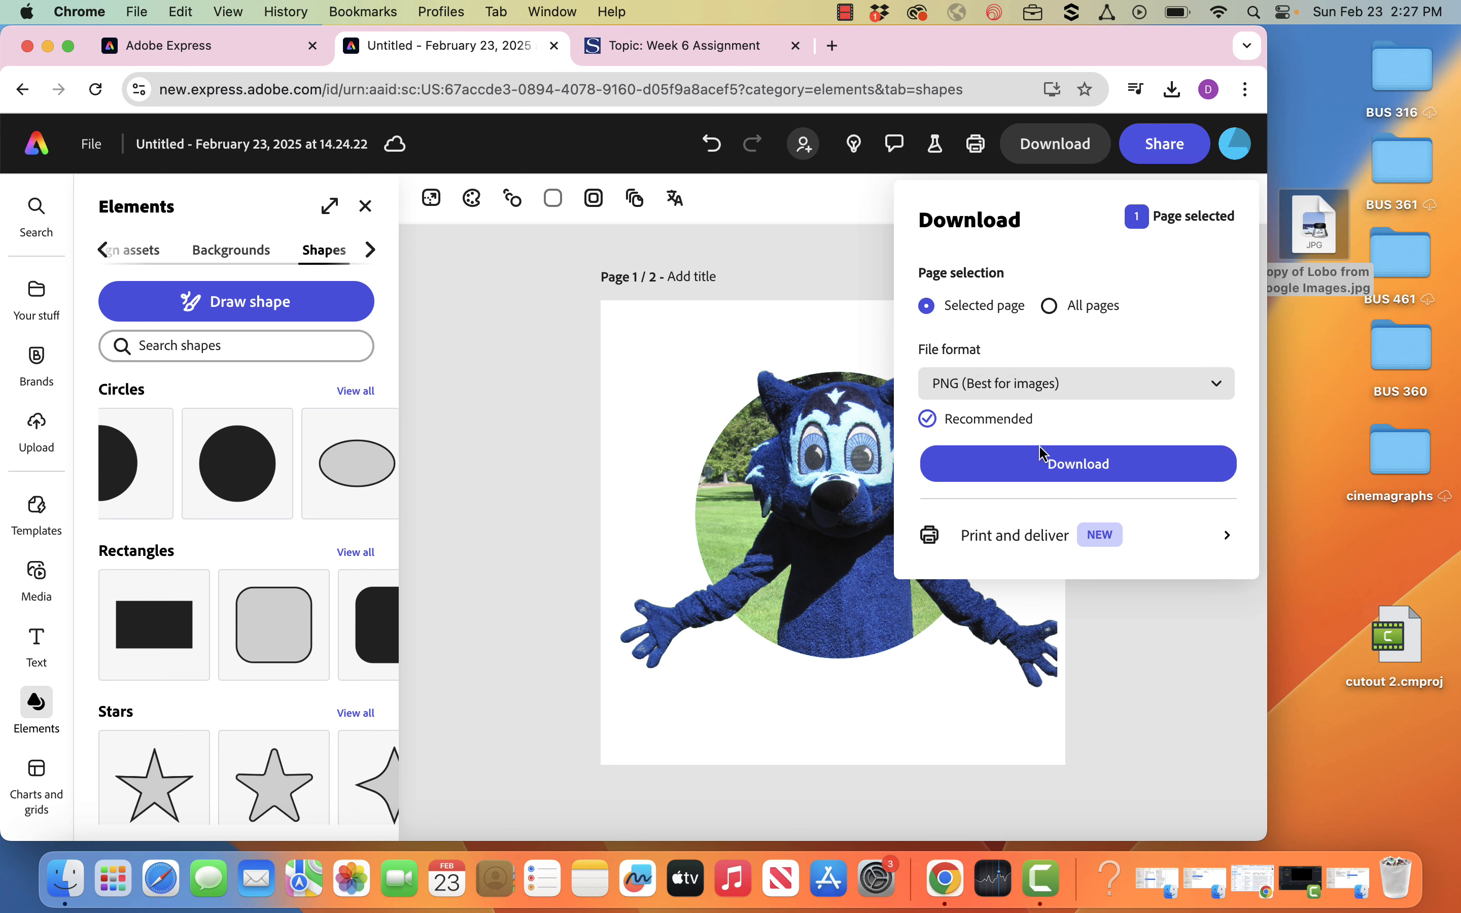
click(1048, 464)
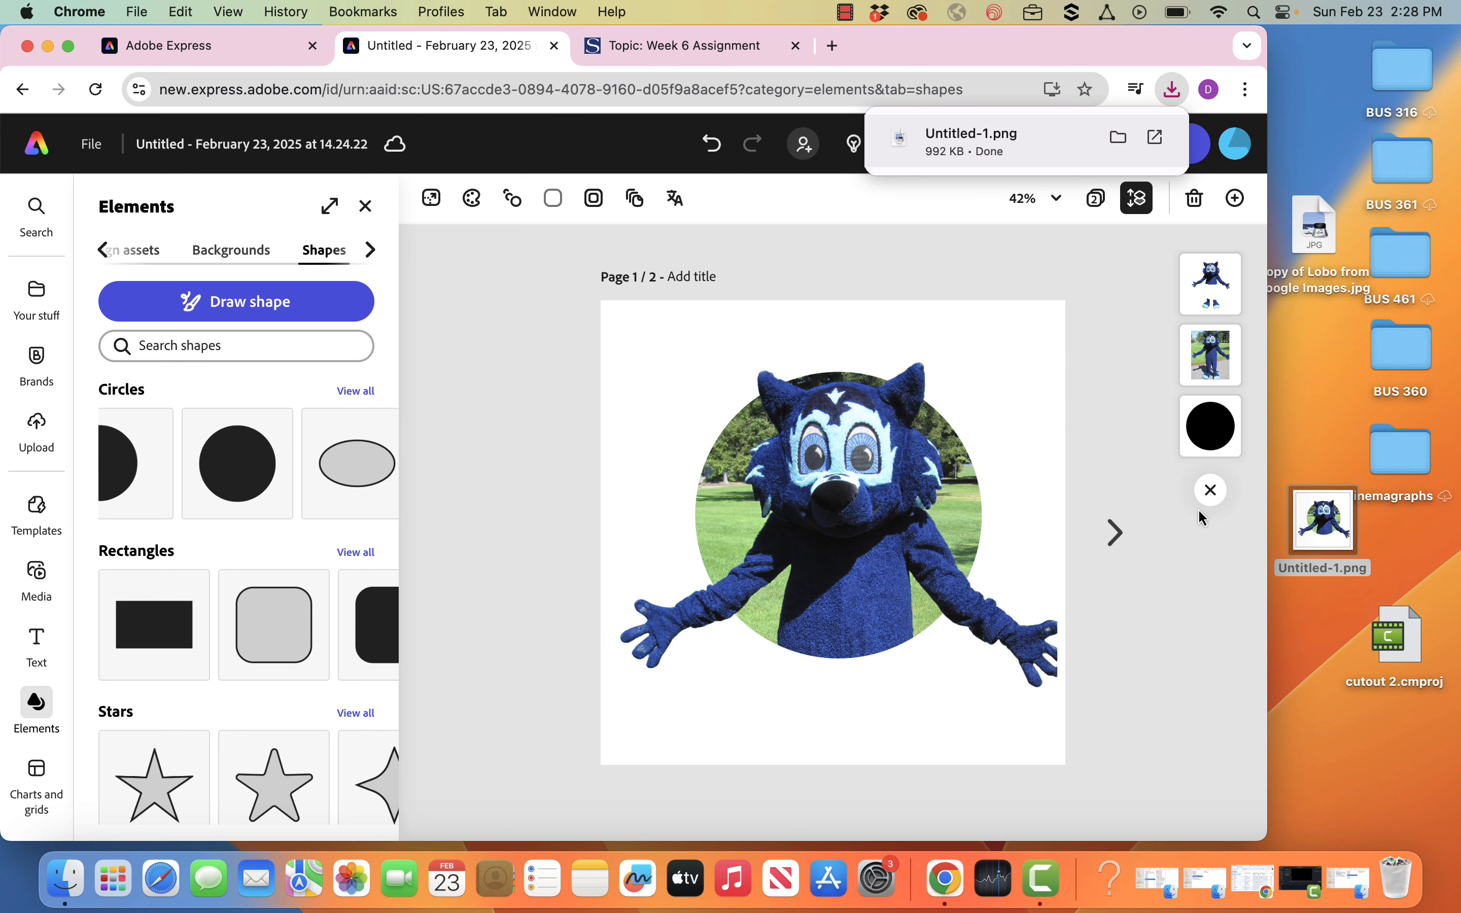
Step: Place the downloaded Untitled-1.png on page 2 so that it fills the page
click(1115, 532)
drag(1322, 524, 785, 510)
drag(887, 617, 714, 417)
click(492, 384)
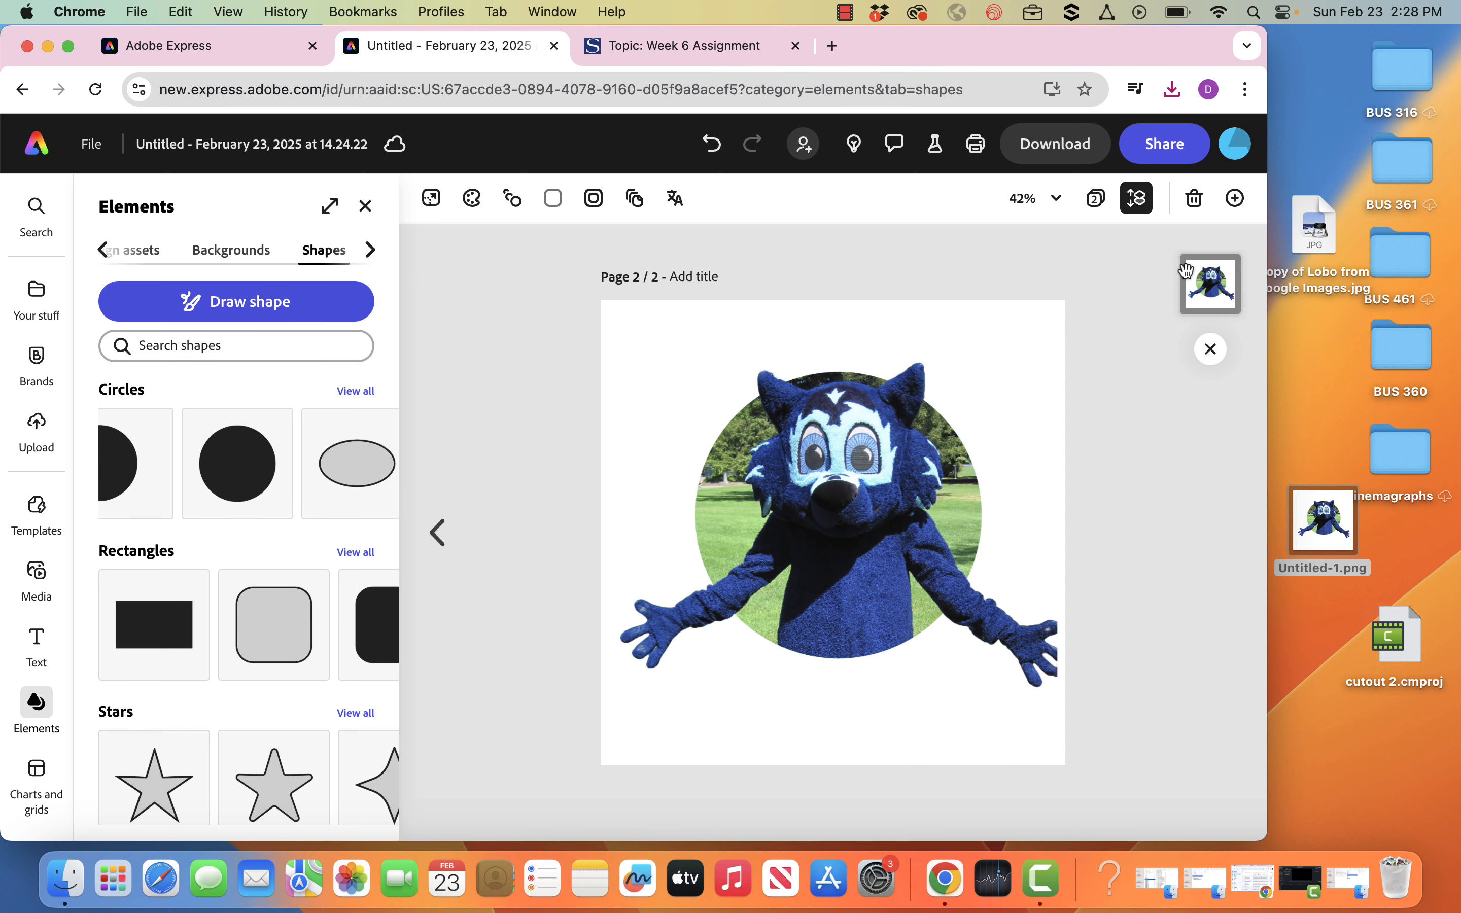
Step: Erase the white areas above and below the mascot in the placed image with the Quick selection brush, and apply the erasure
click(1200, 283)
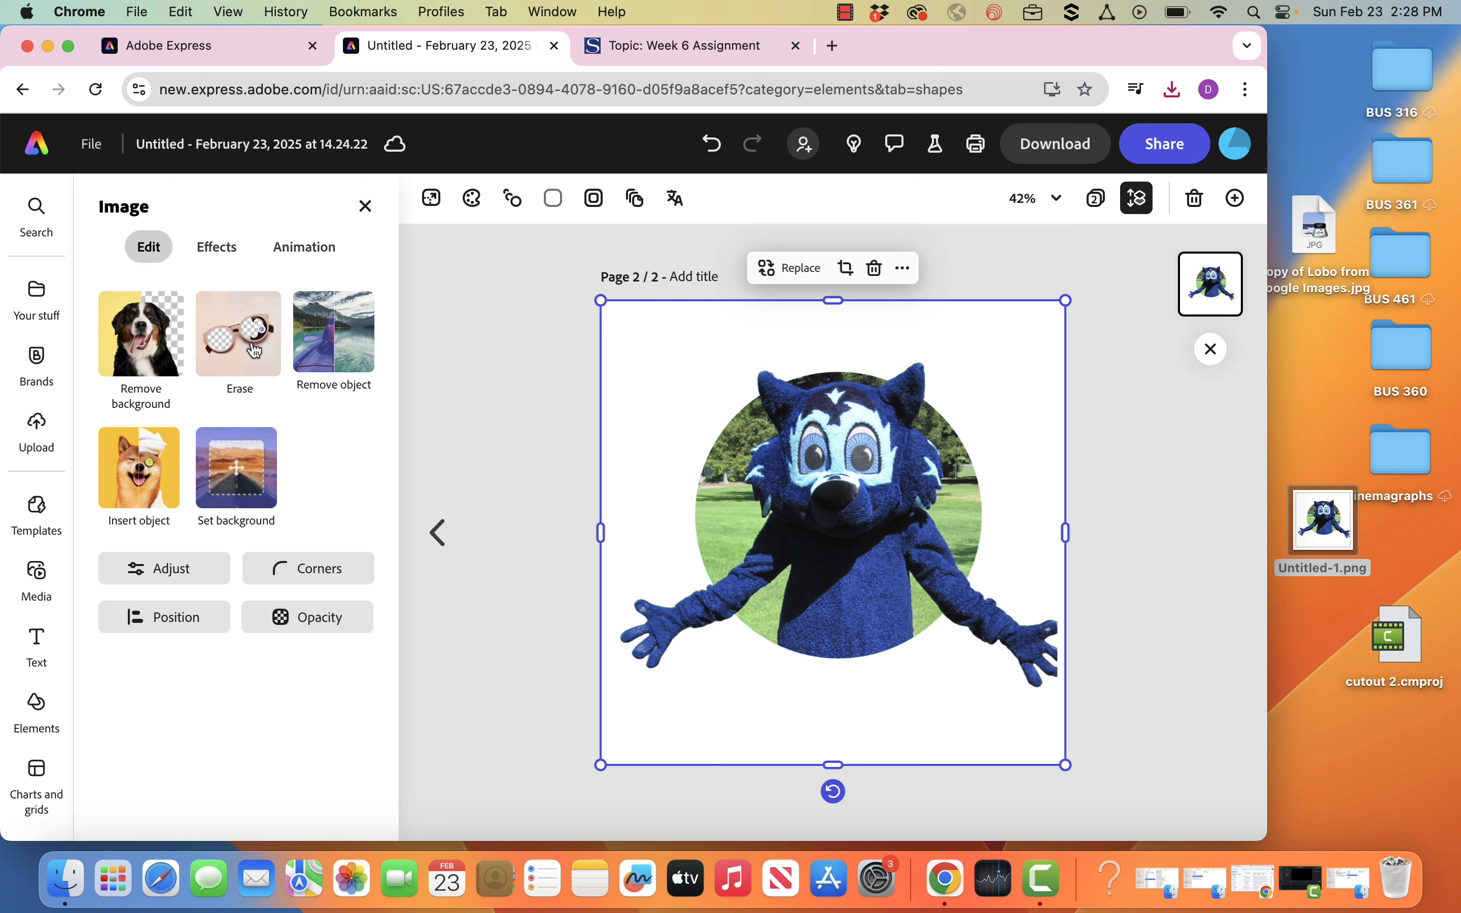
click(277, 342)
click(242, 389)
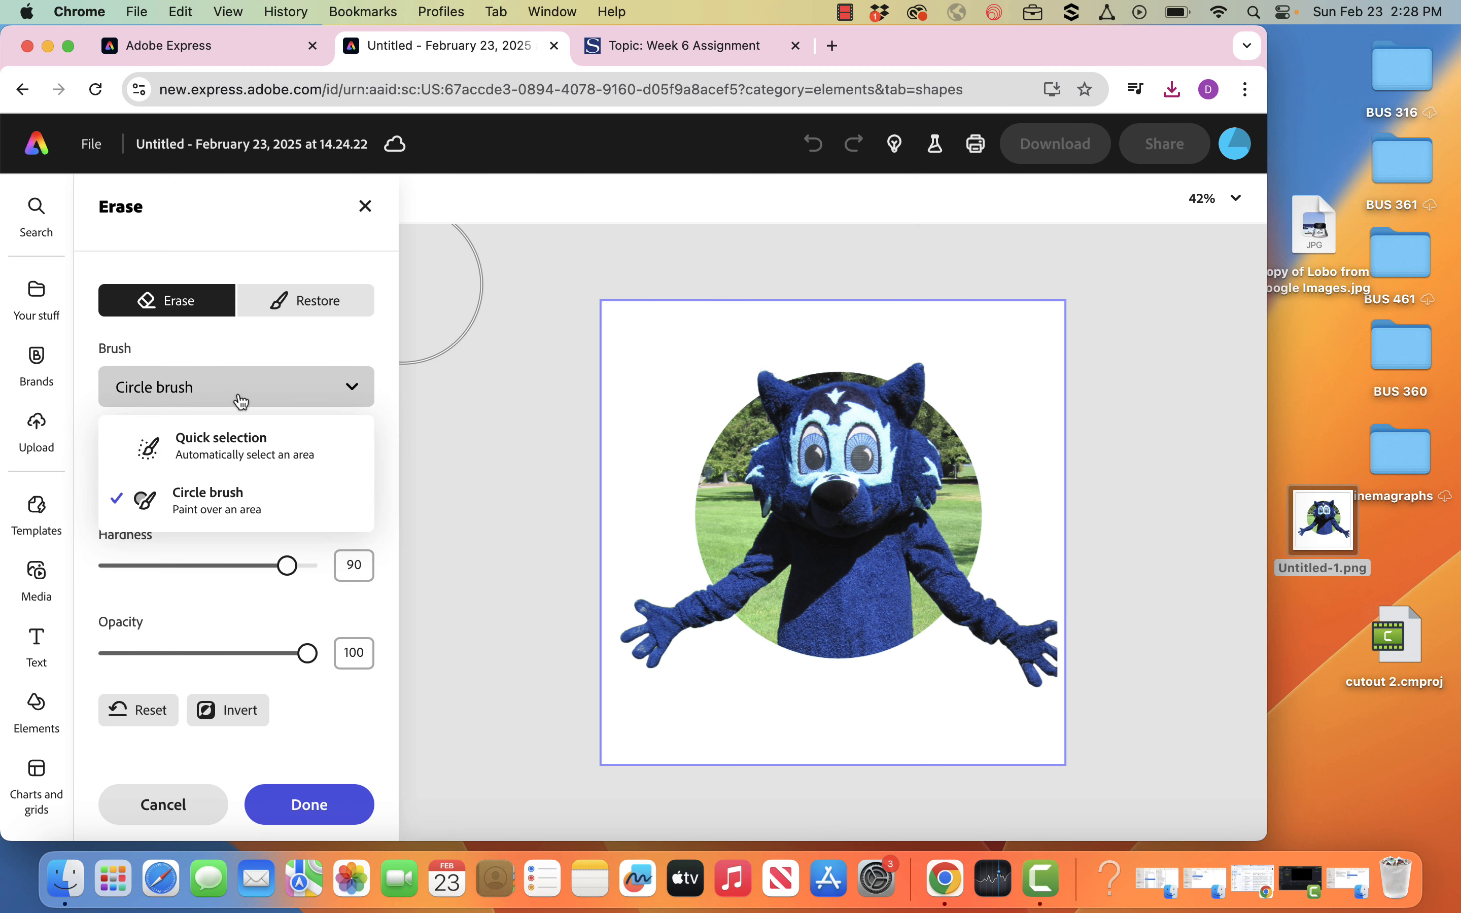
click(232, 441)
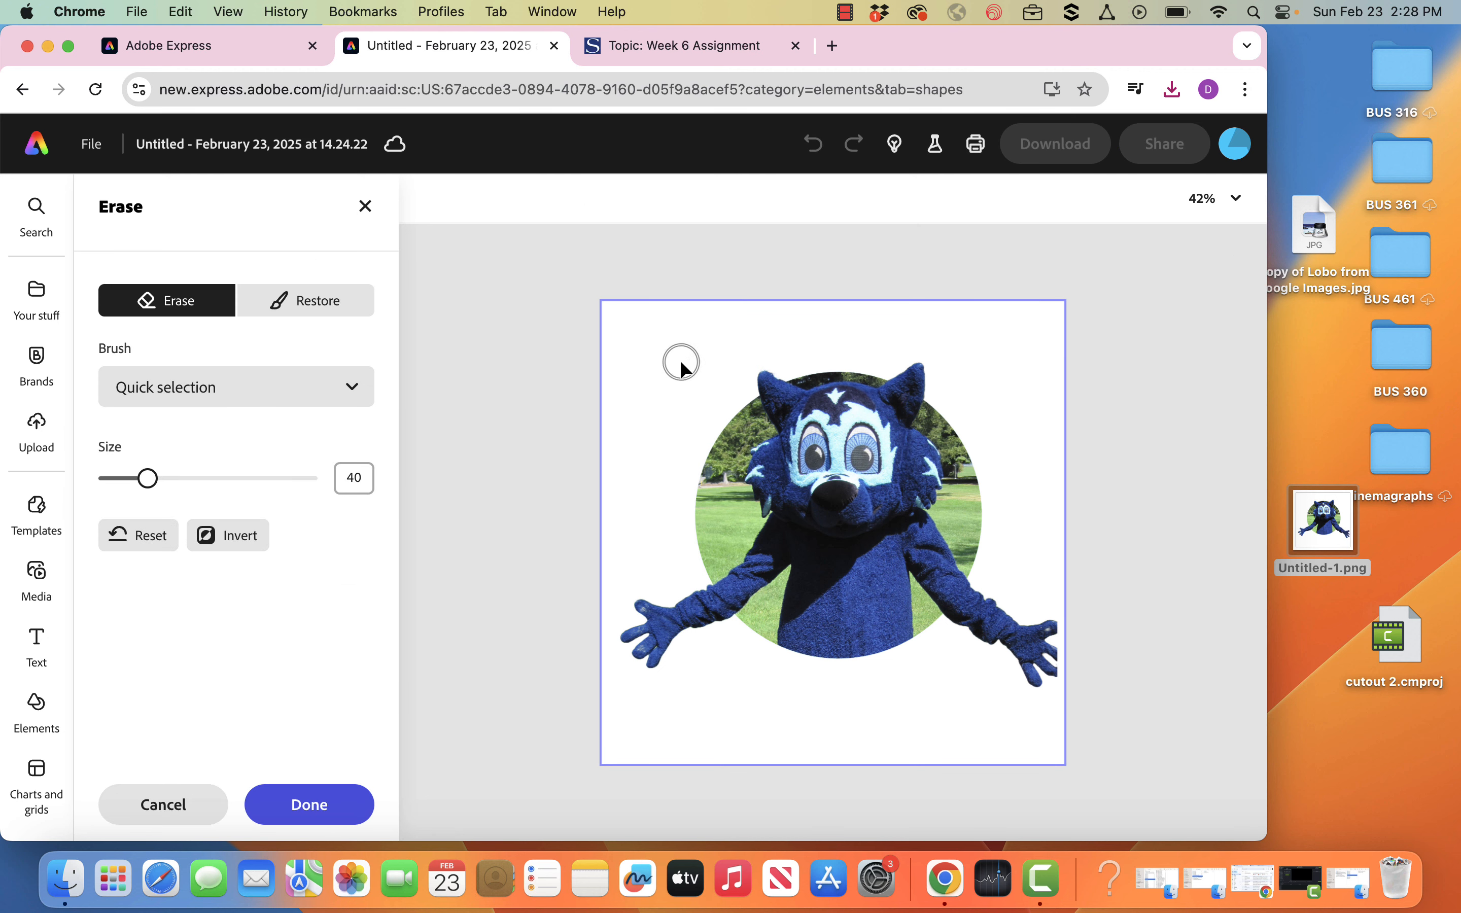
drag(681, 365, 644, 431)
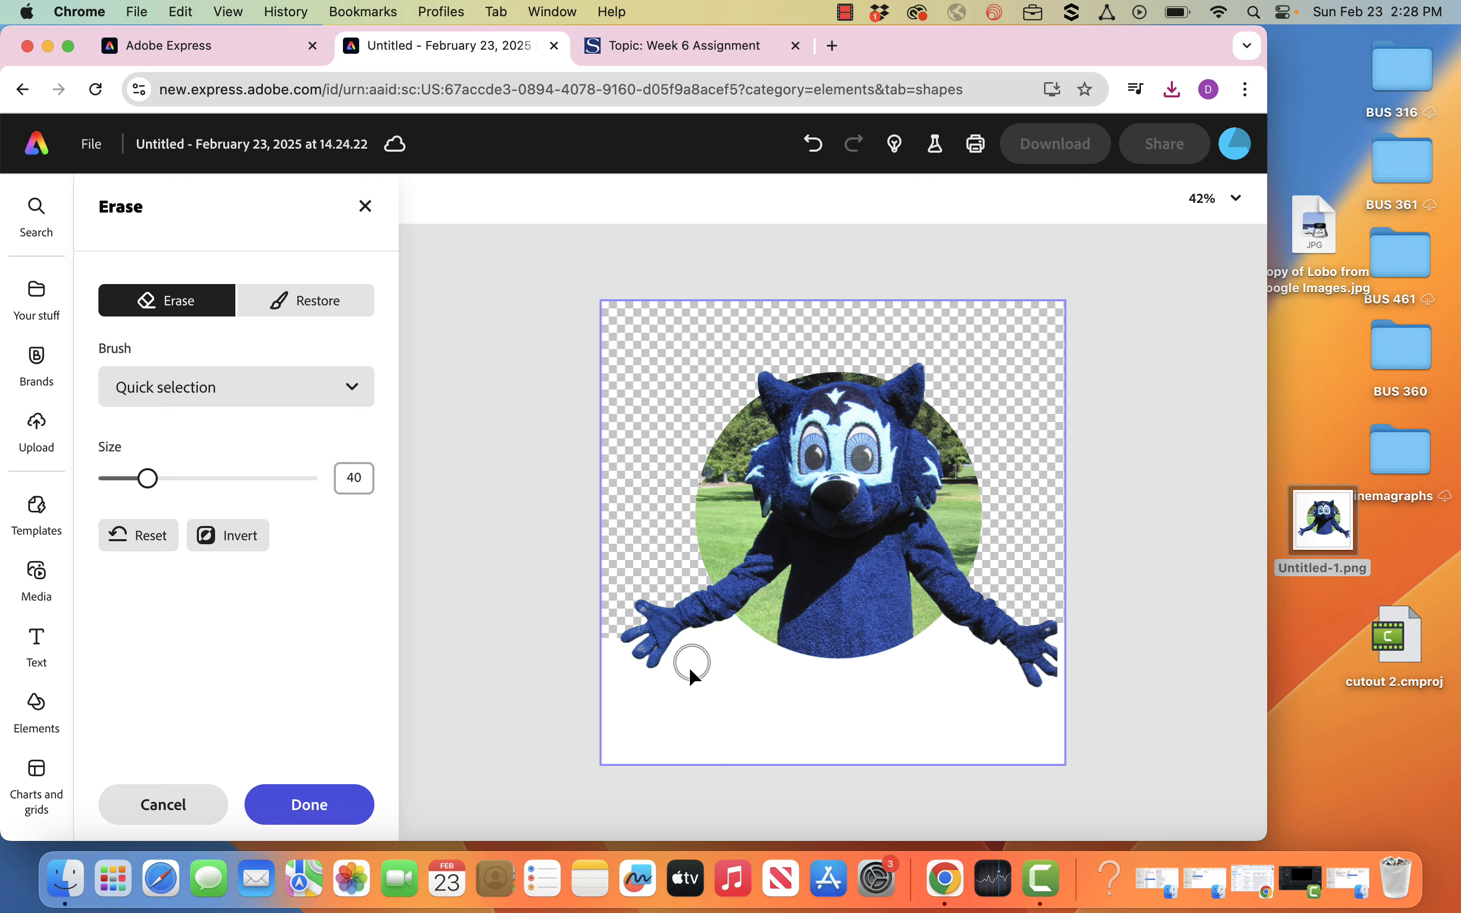
click(709, 689)
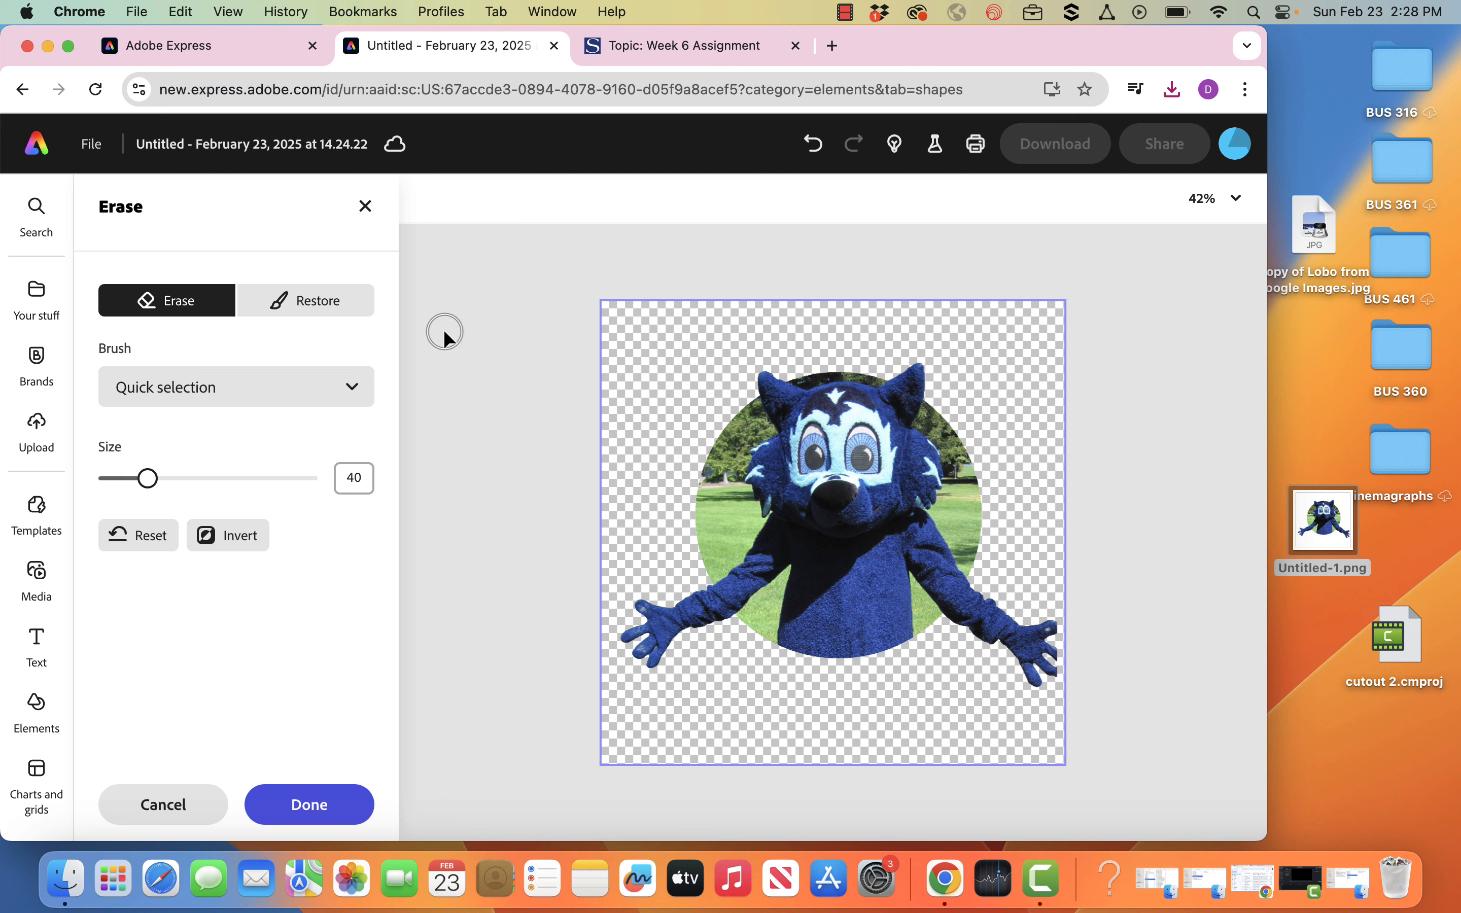
click(326, 808)
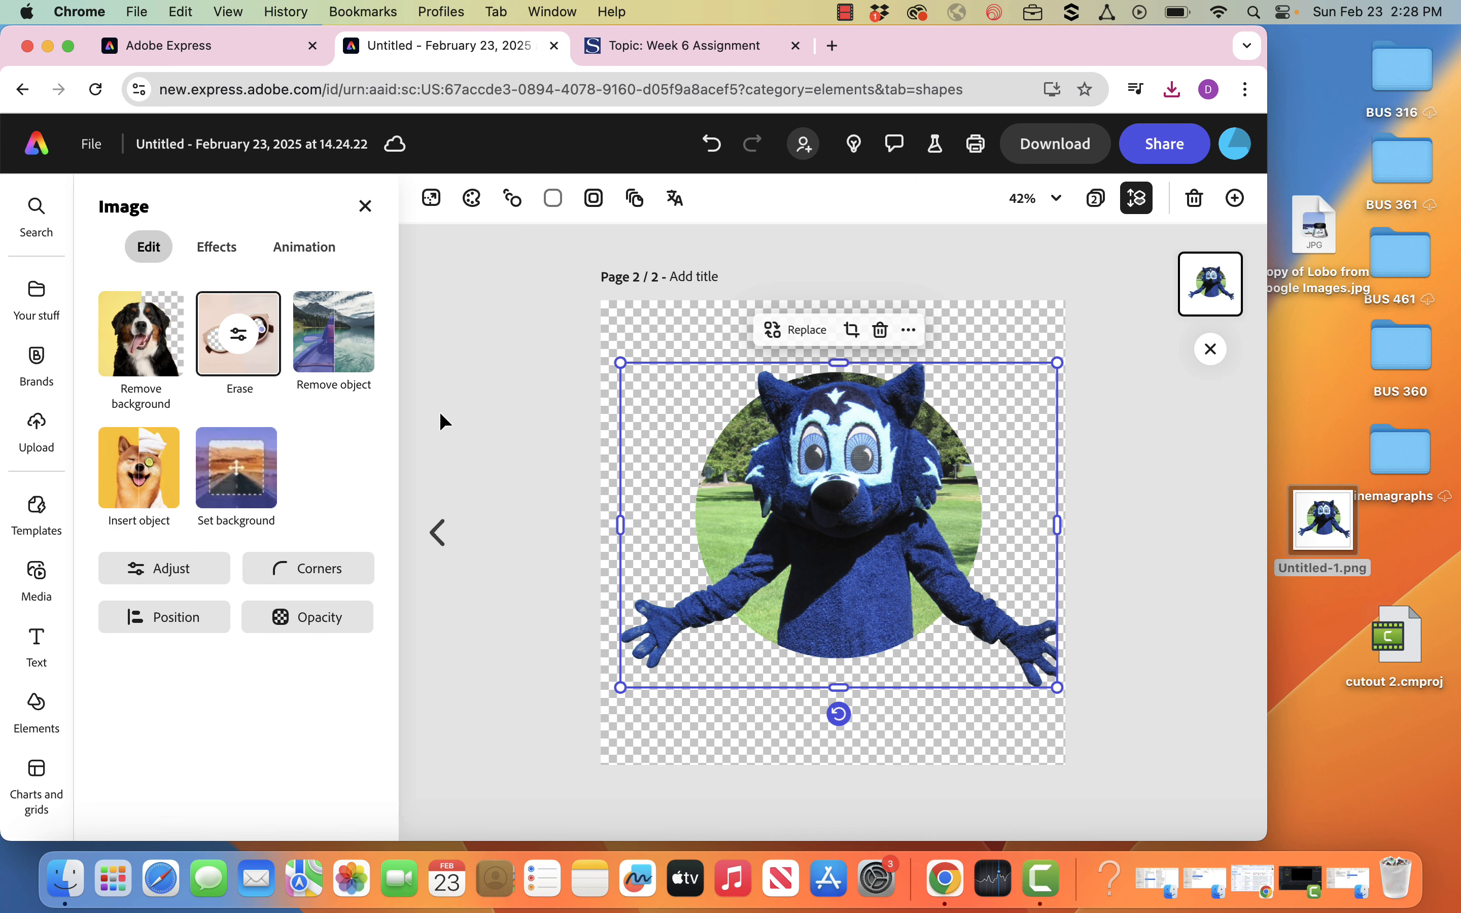
click(497, 403)
Step: Add a solid circle over the mascot on page 2 and fill it with light blue sampled from the mascot's face
drag(237, 463, 840, 526)
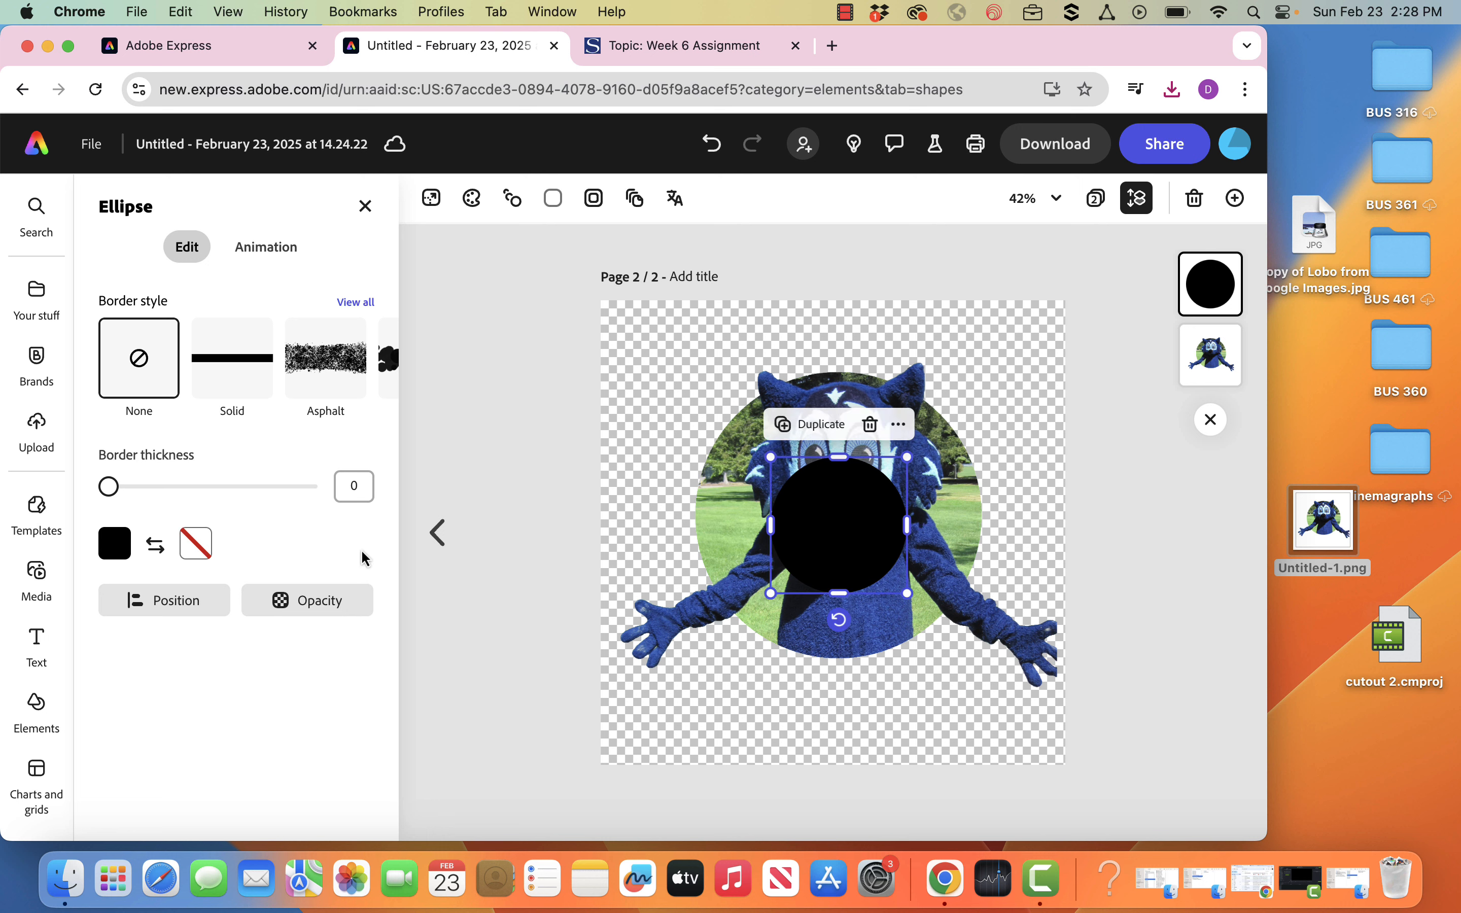
click(114, 543)
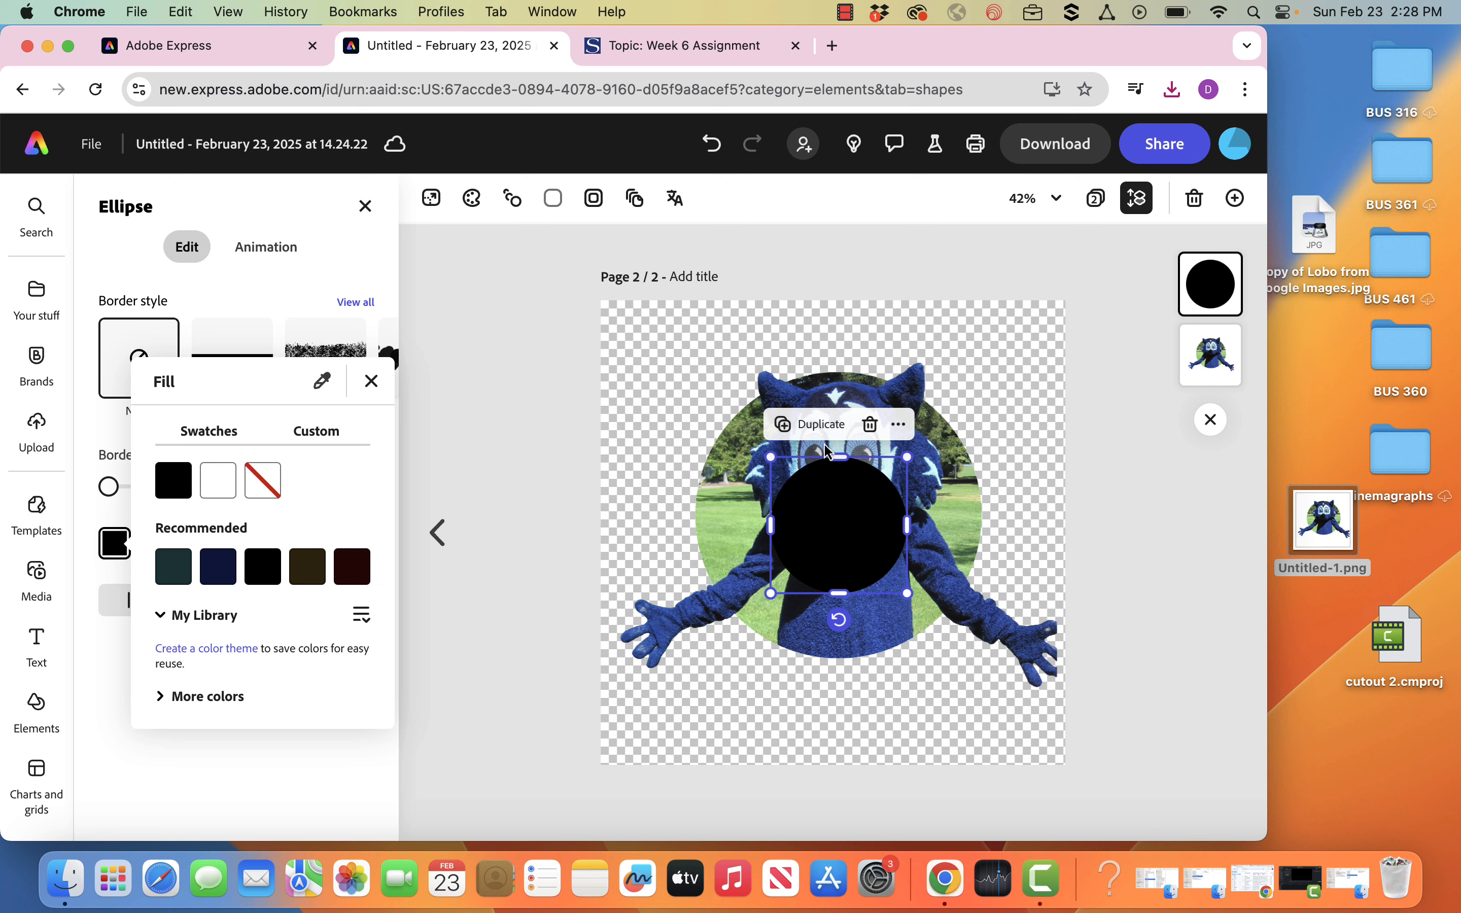
click(322, 392)
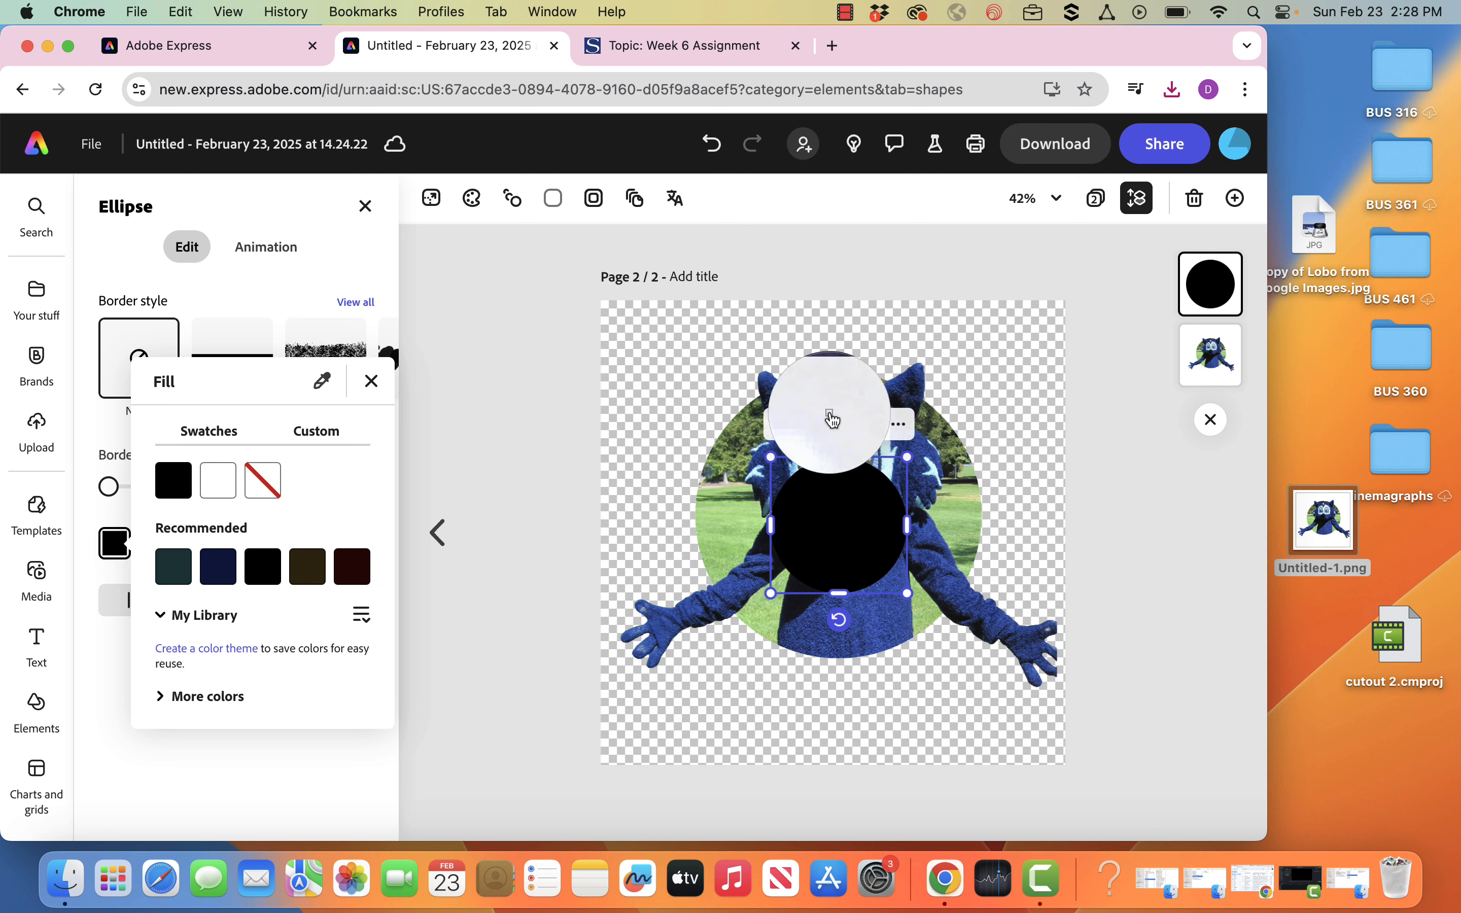
click(887, 475)
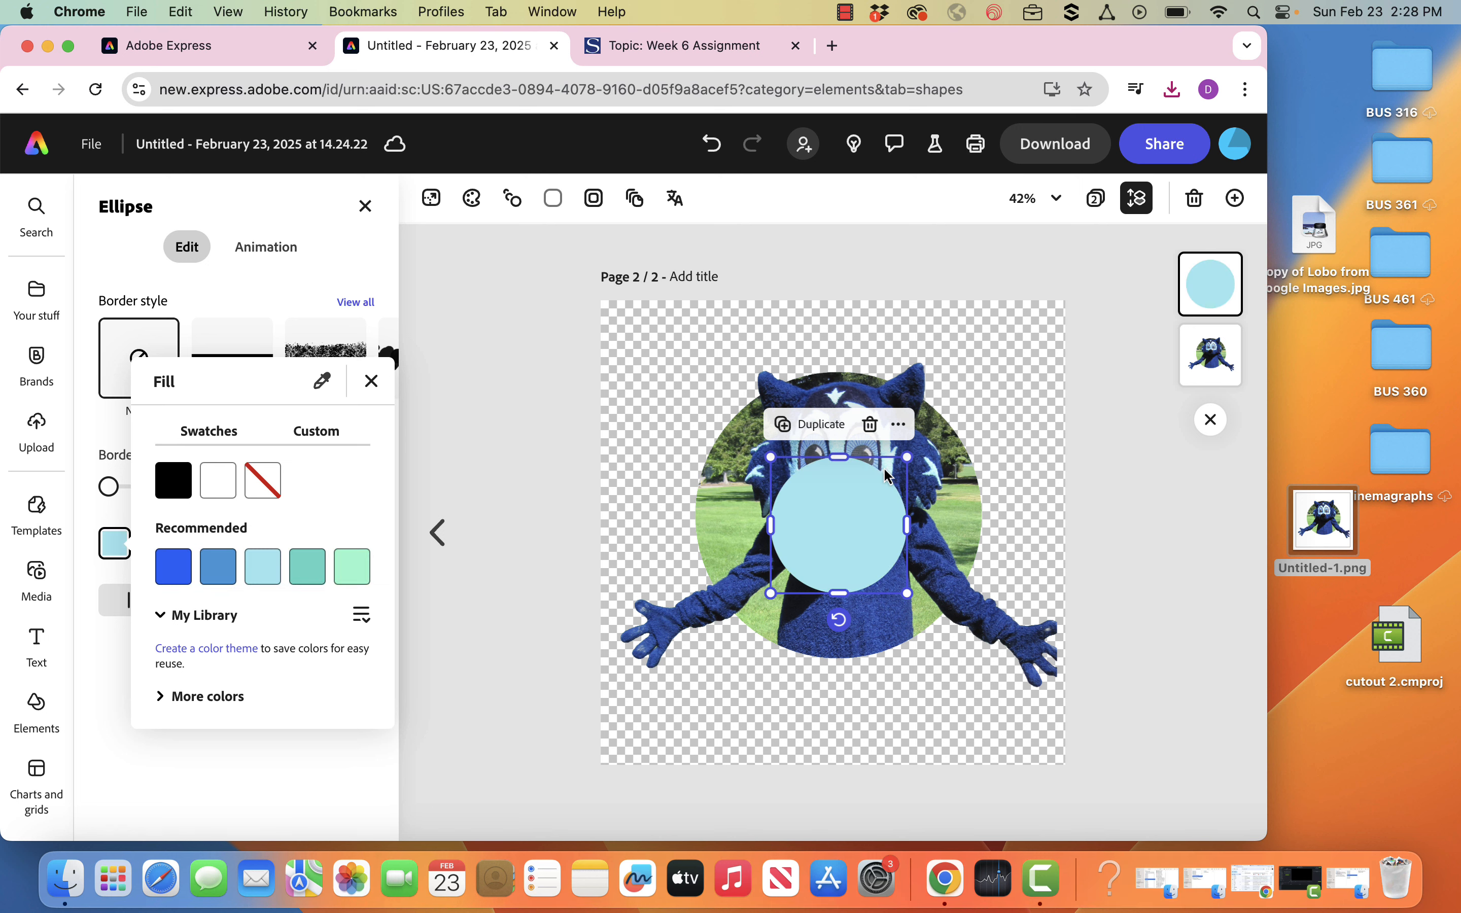
Step: Enlarge the light blue circle, centre it over the circular photo so it extends past its edge, and move its layer behind the mascot image
click(907, 595)
drag(906, 592, 944, 649)
click(953, 676)
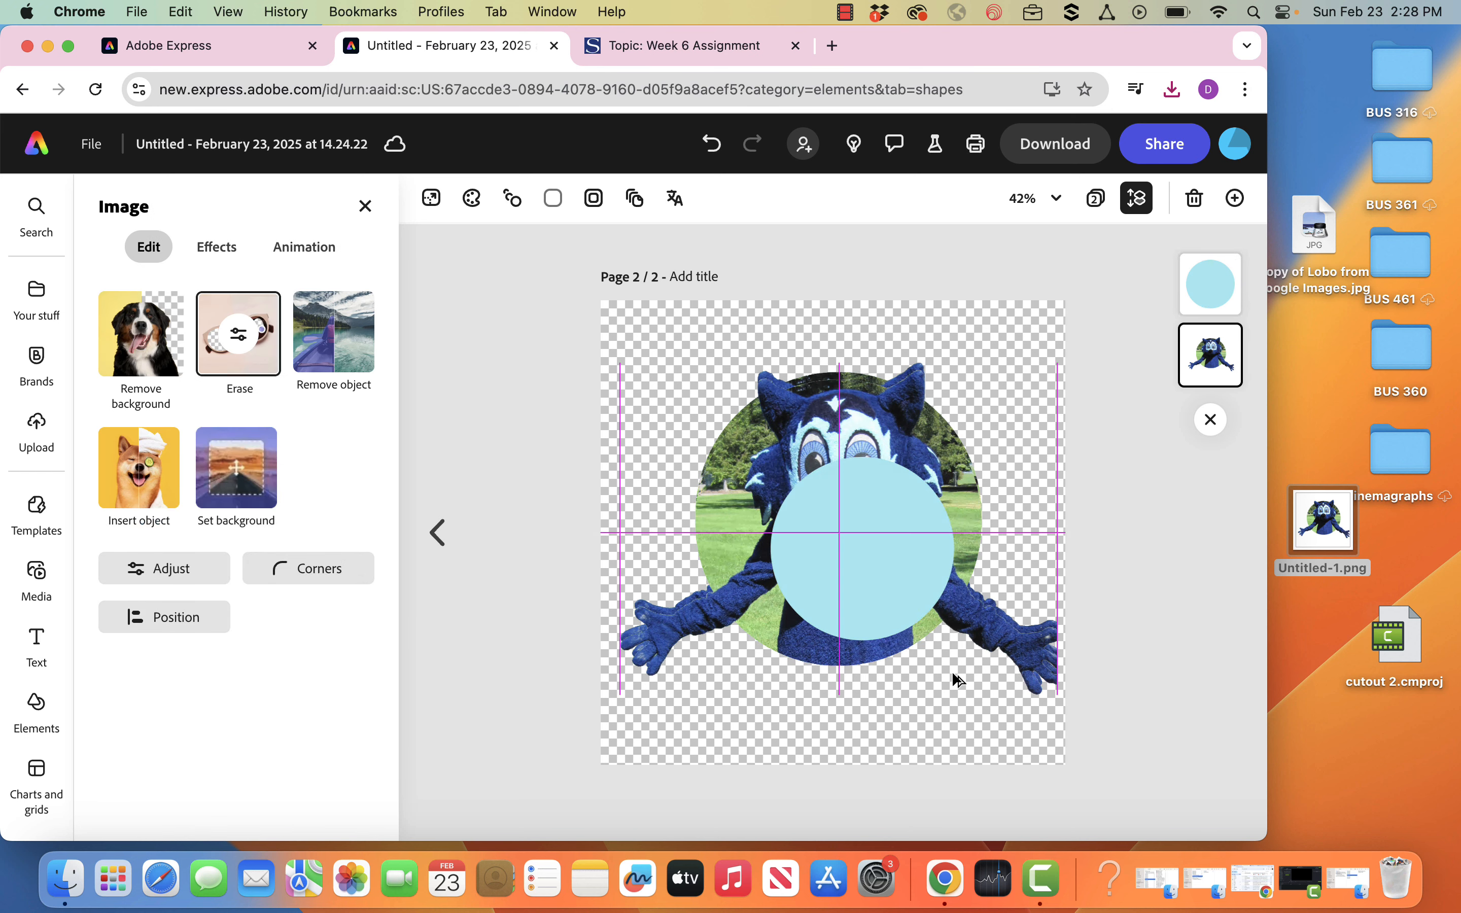
key(super+z)
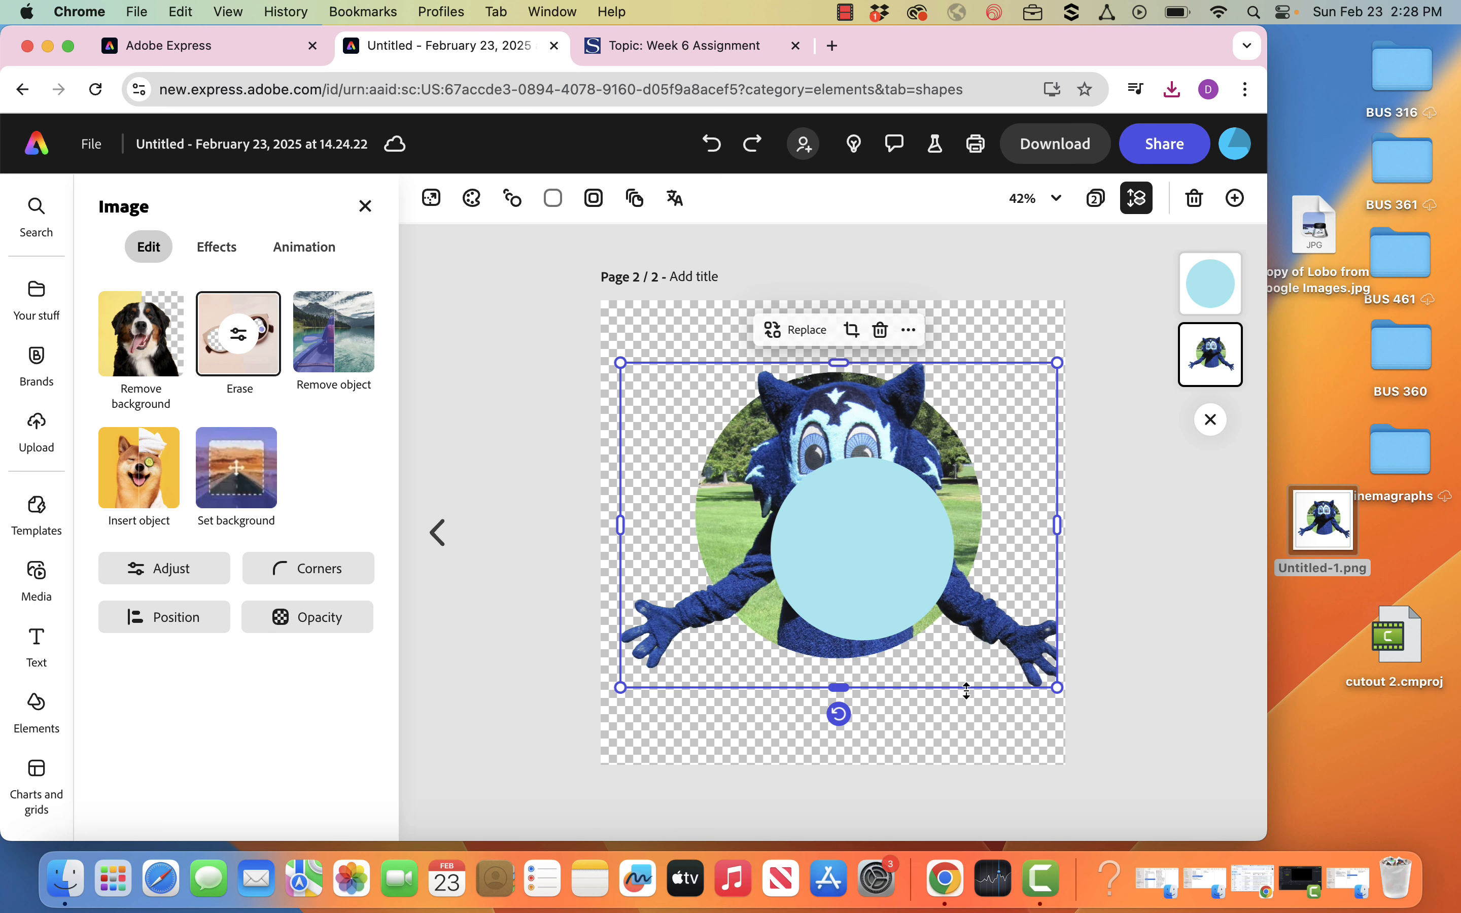
click(876, 531)
drag(876, 531, 852, 508)
drag(928, 435, 997, 368)
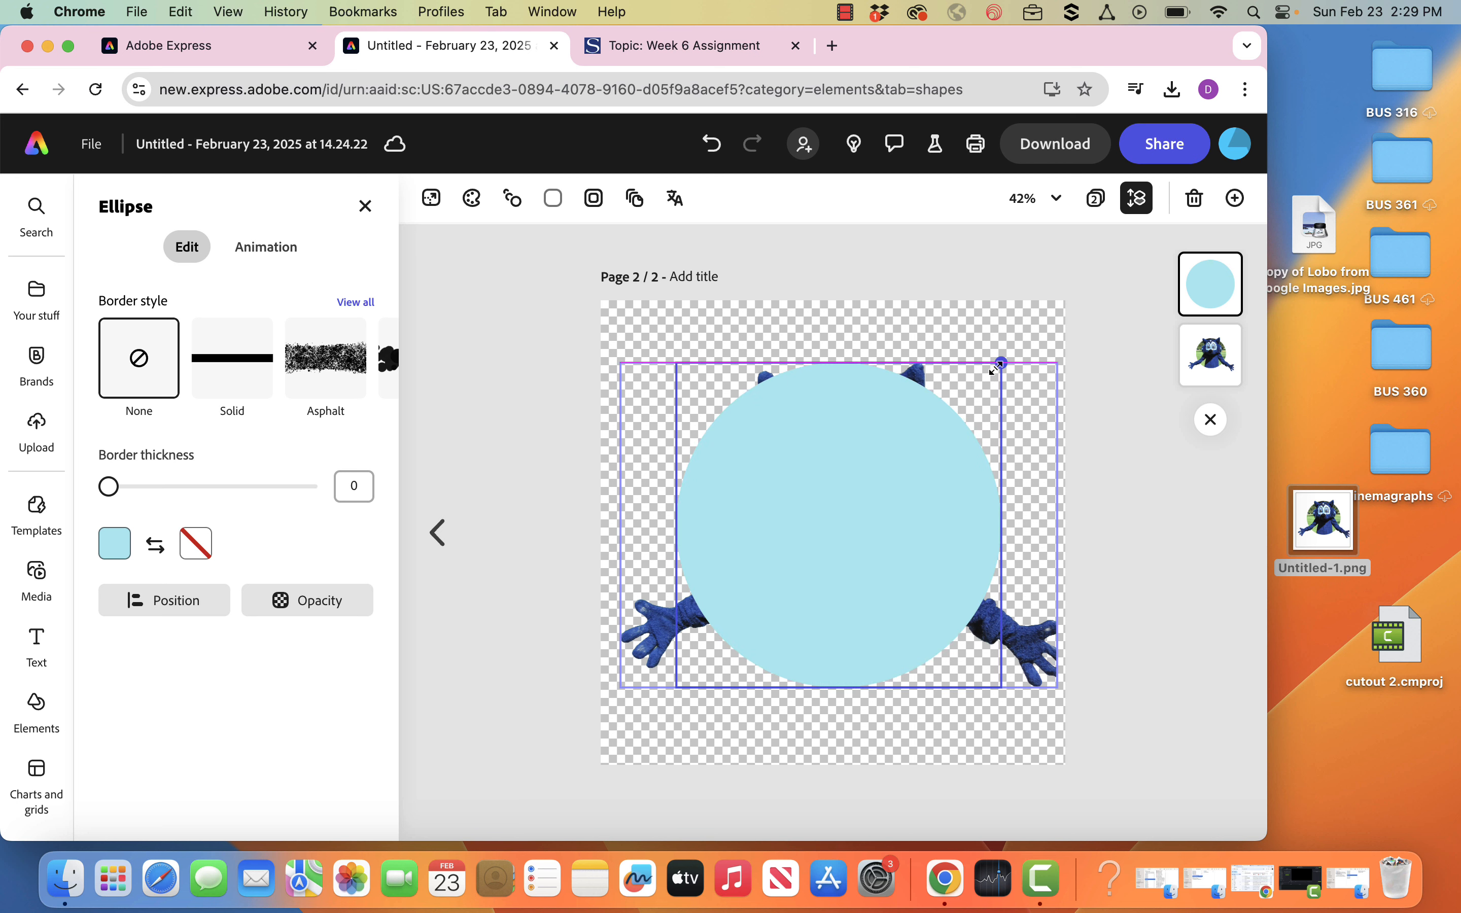
drag(1207, 284, 1206, 364)
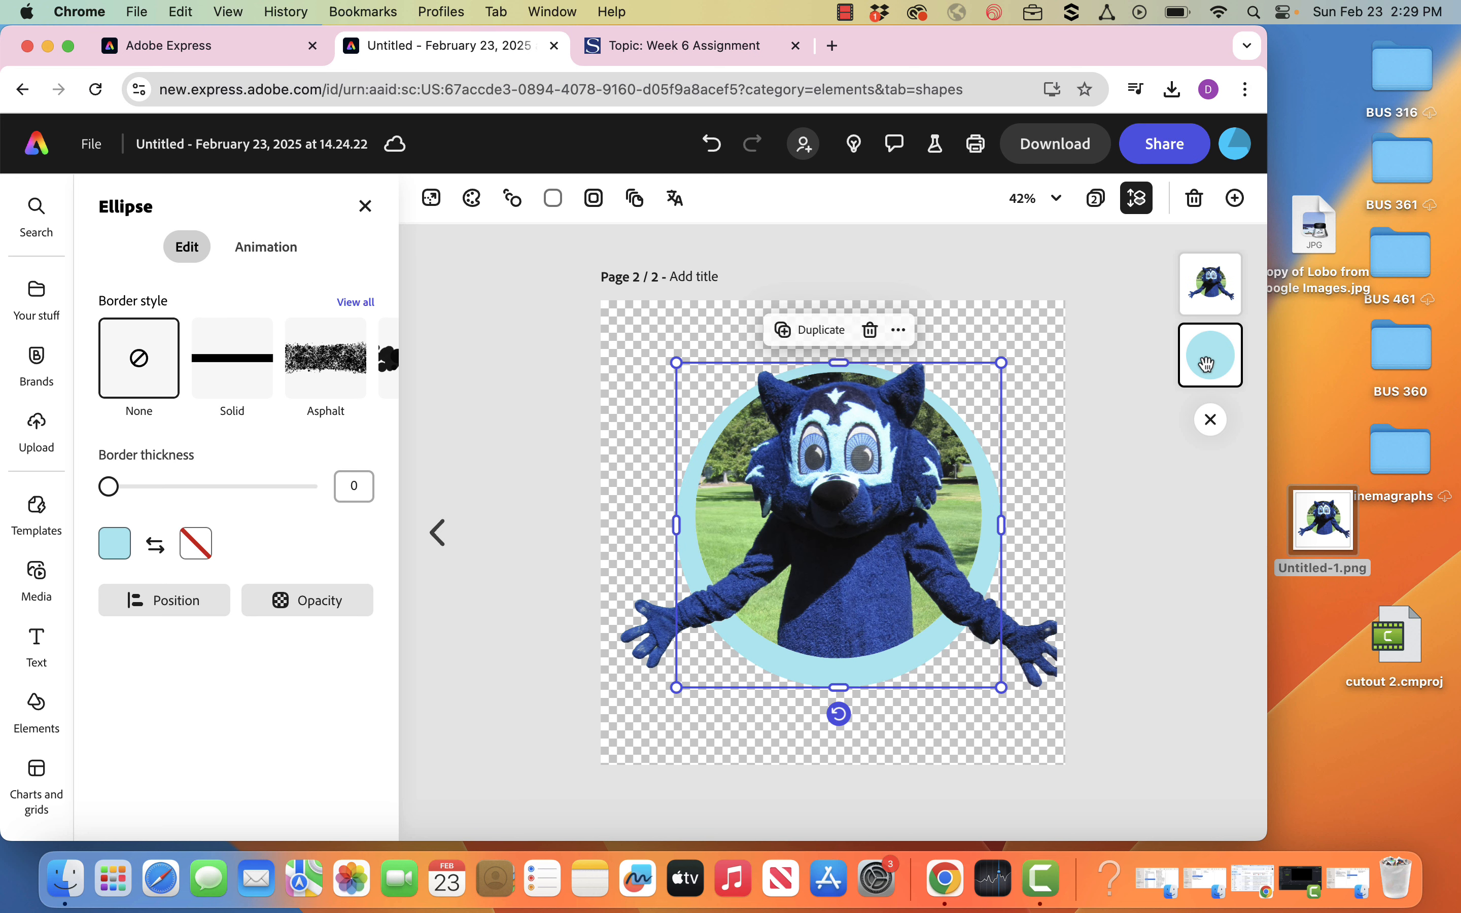
click(972, 454)
drag(979, 464, 980, 461)
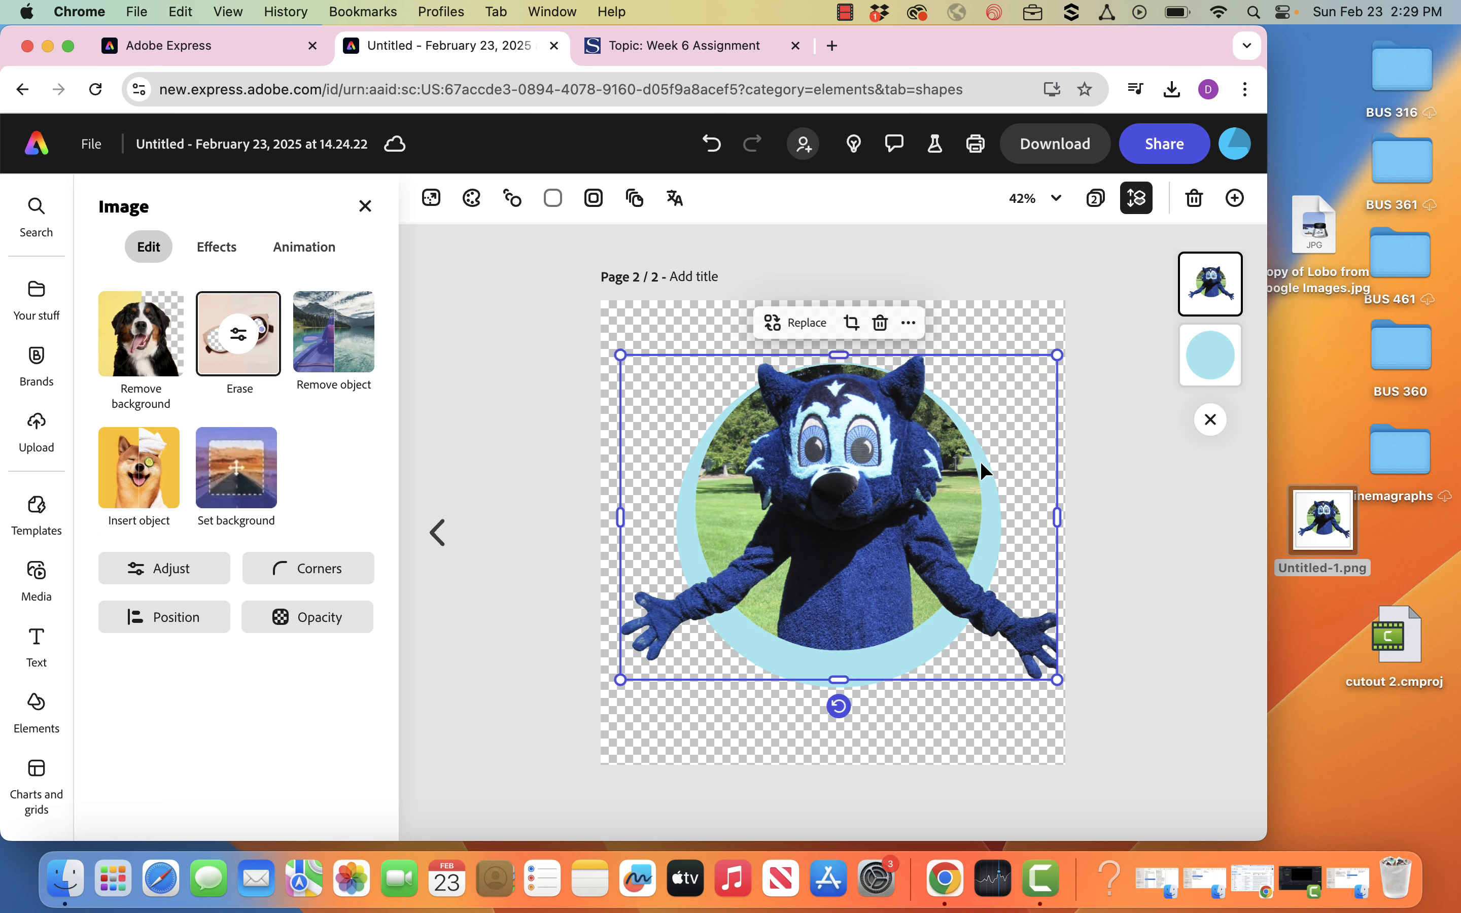
key(super+z)
Step: Shift the light blue circle upward and shrink it to form a thin, even ring around the circular photo
click(1196, 369)
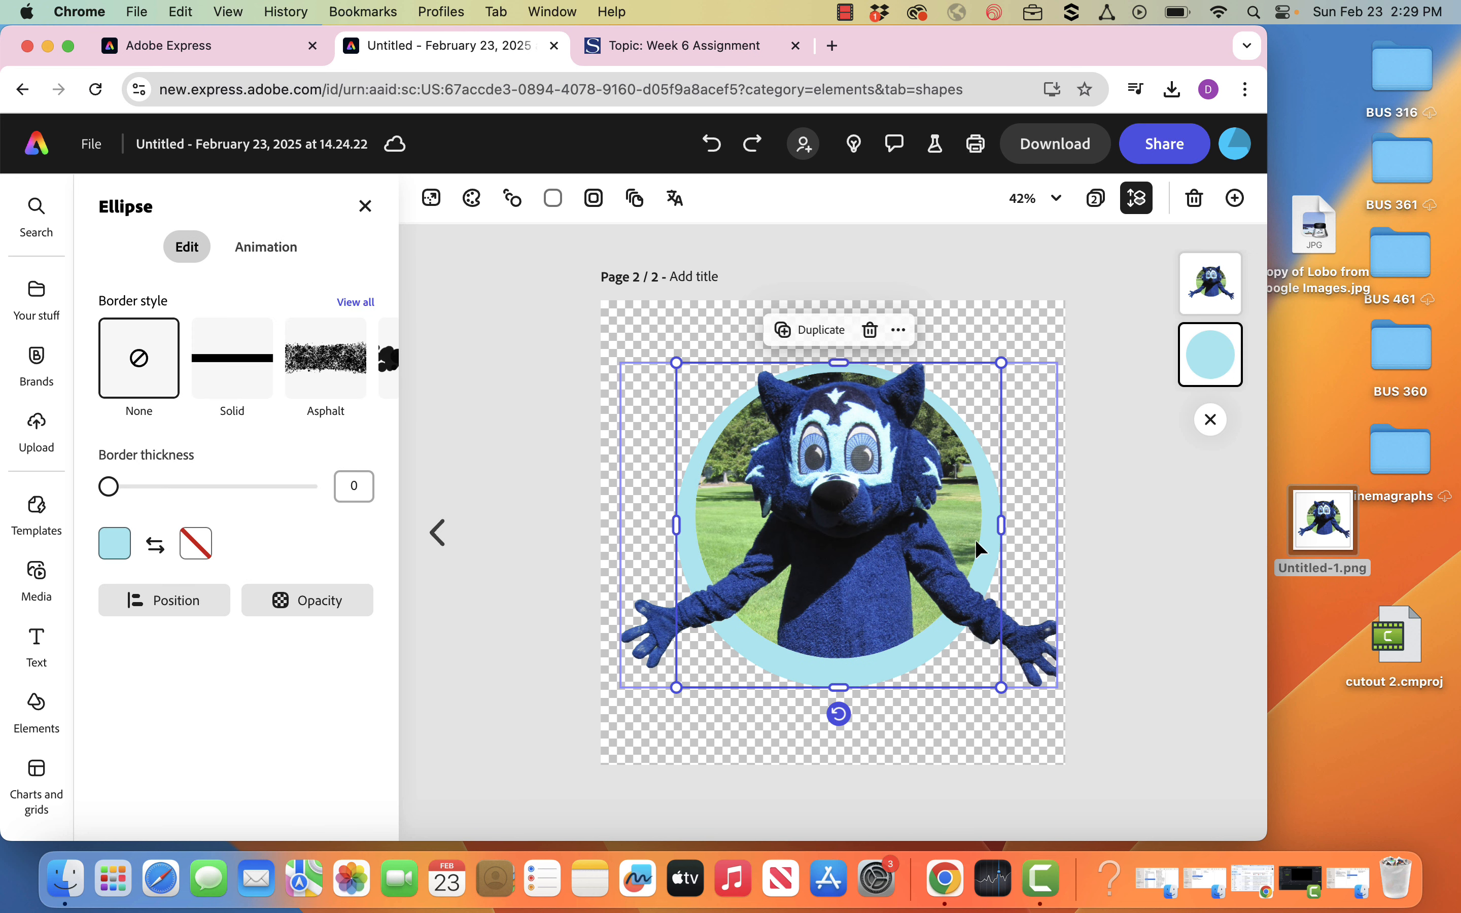
drag(987, 548, 987, 539)
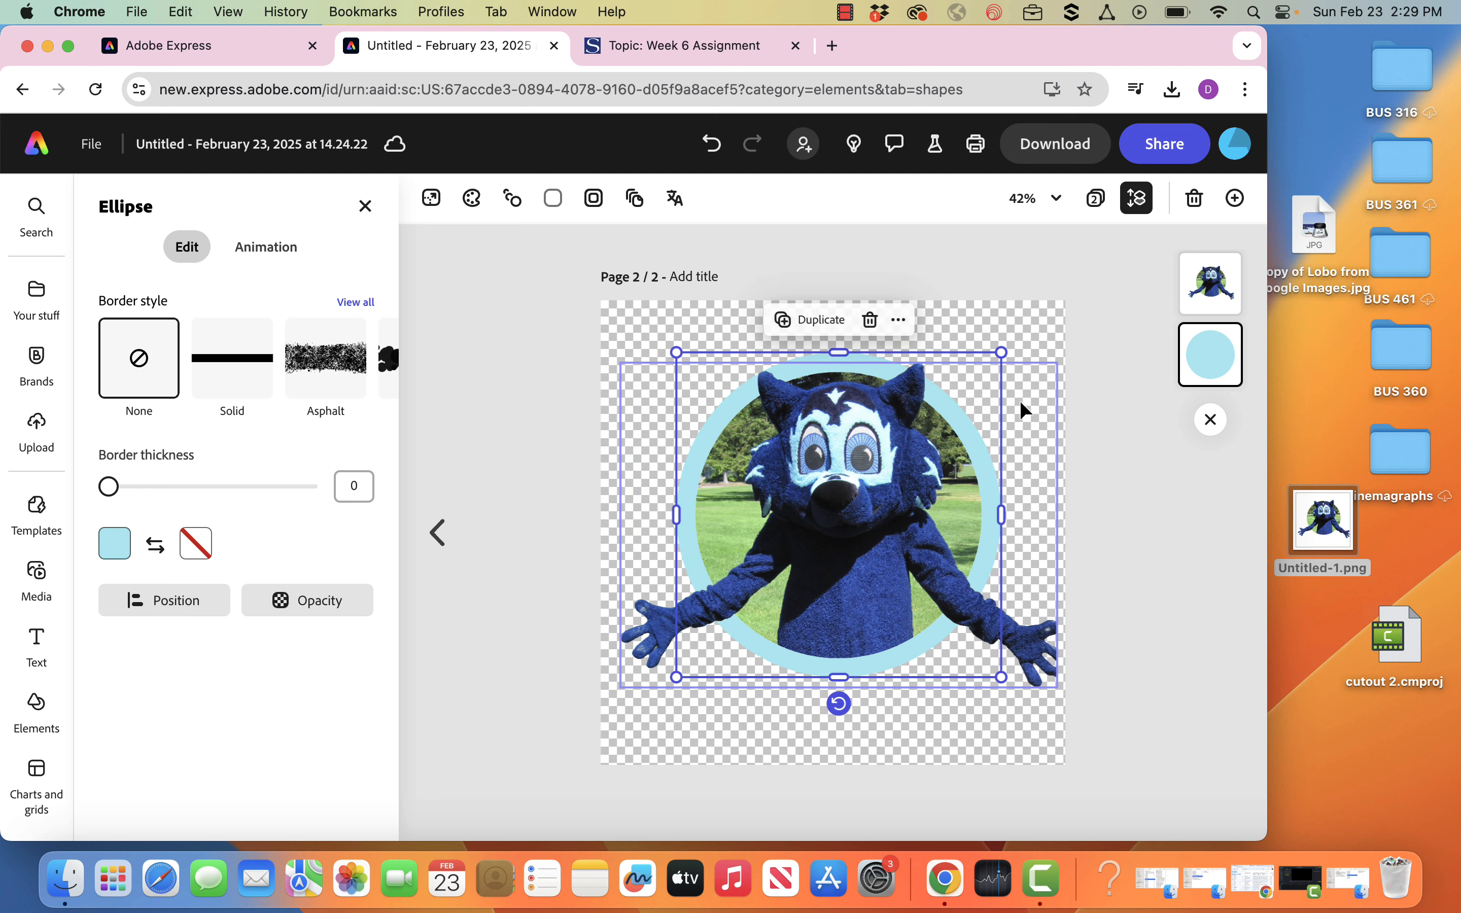
drag(1003, 352, 999, 342)
click(1012, 250)
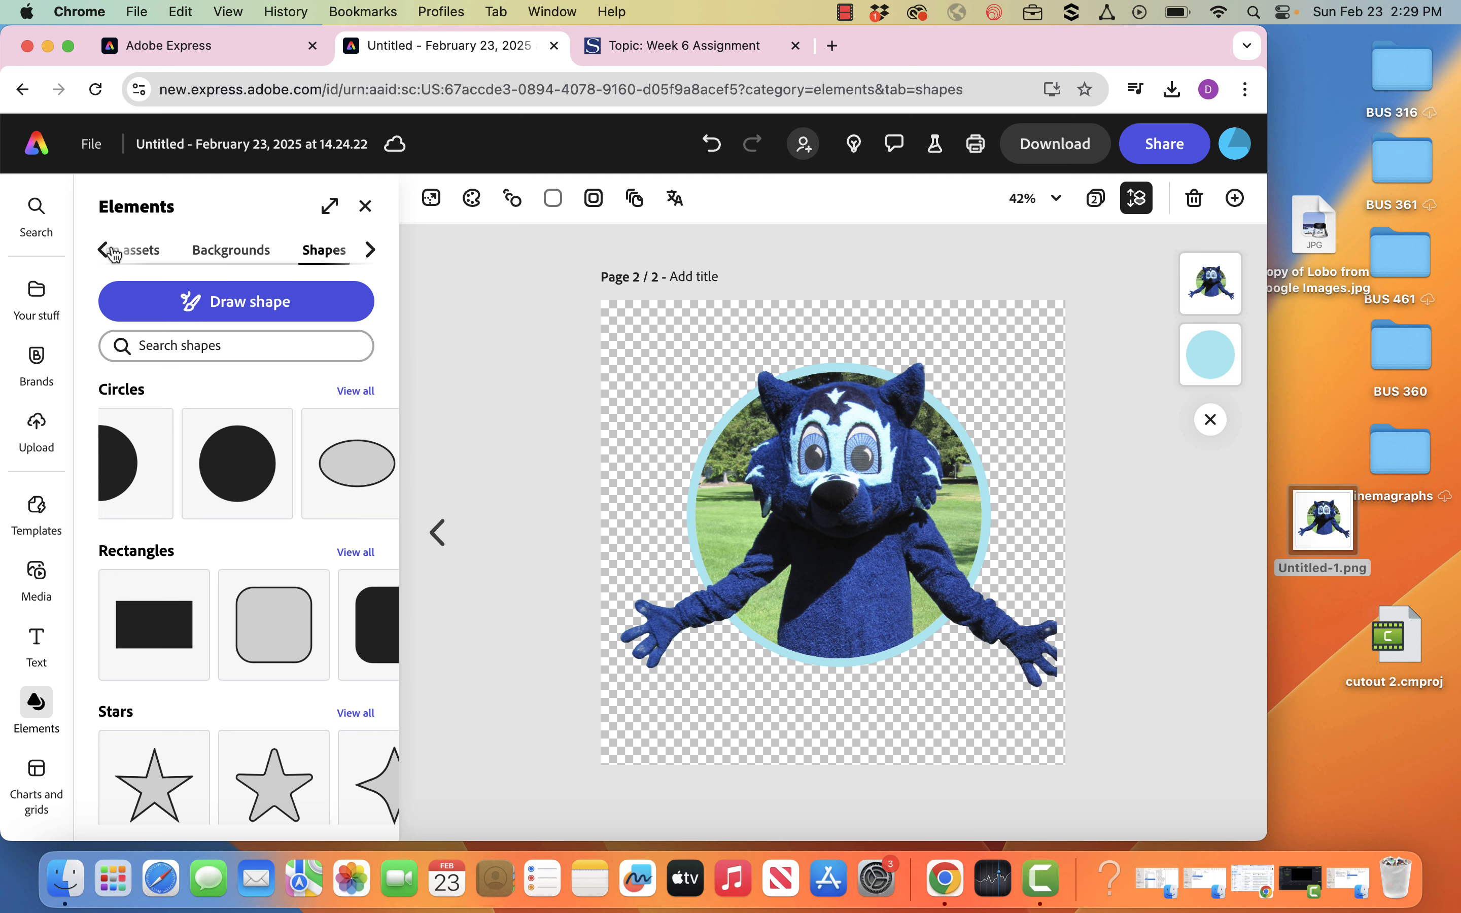
click(365, 206)
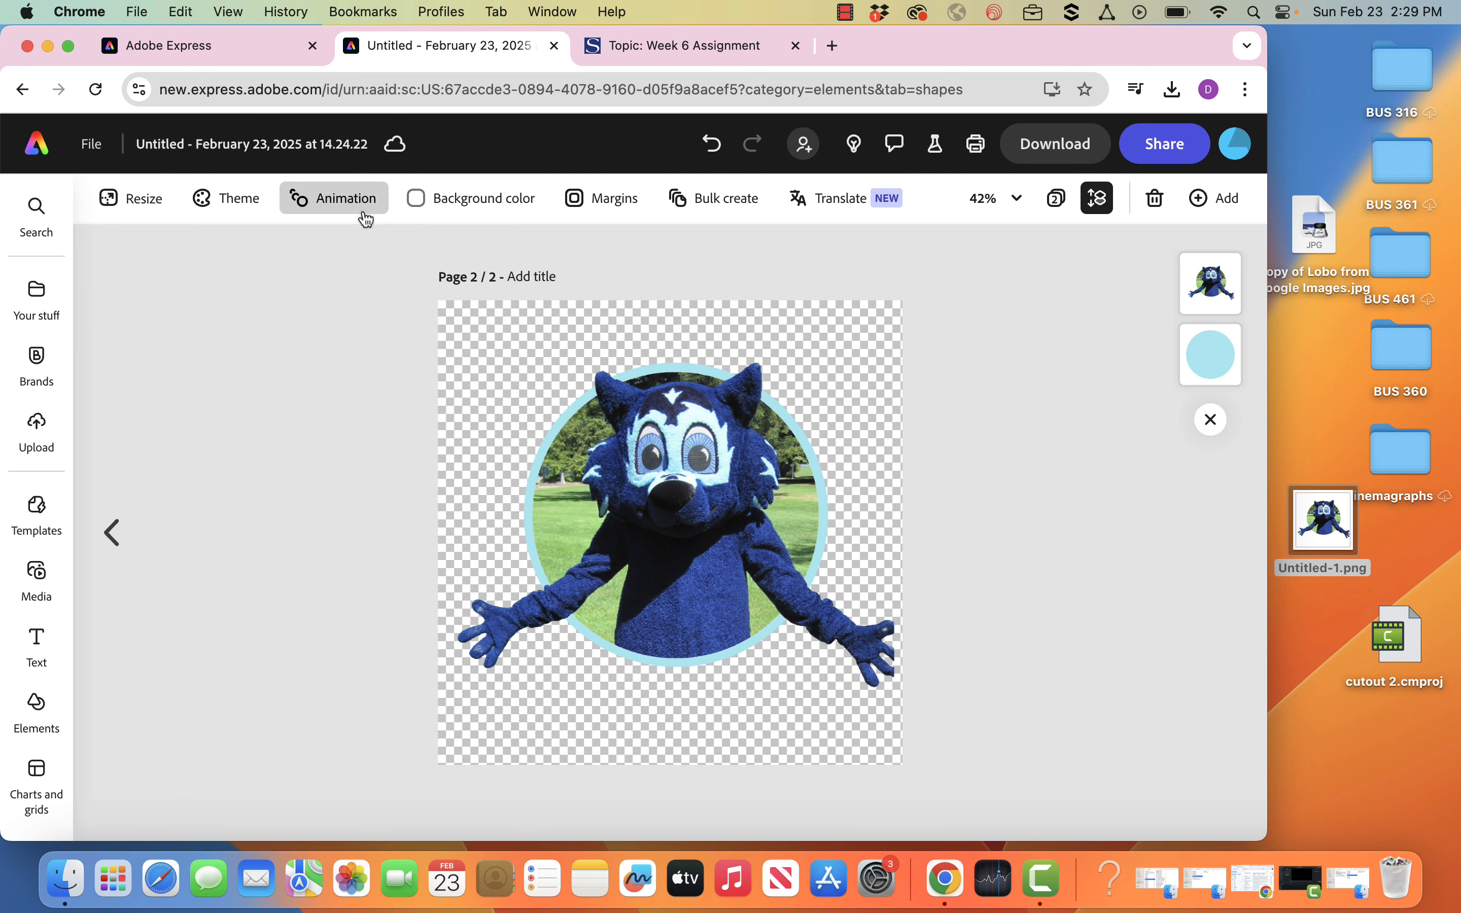
click(638, 498)
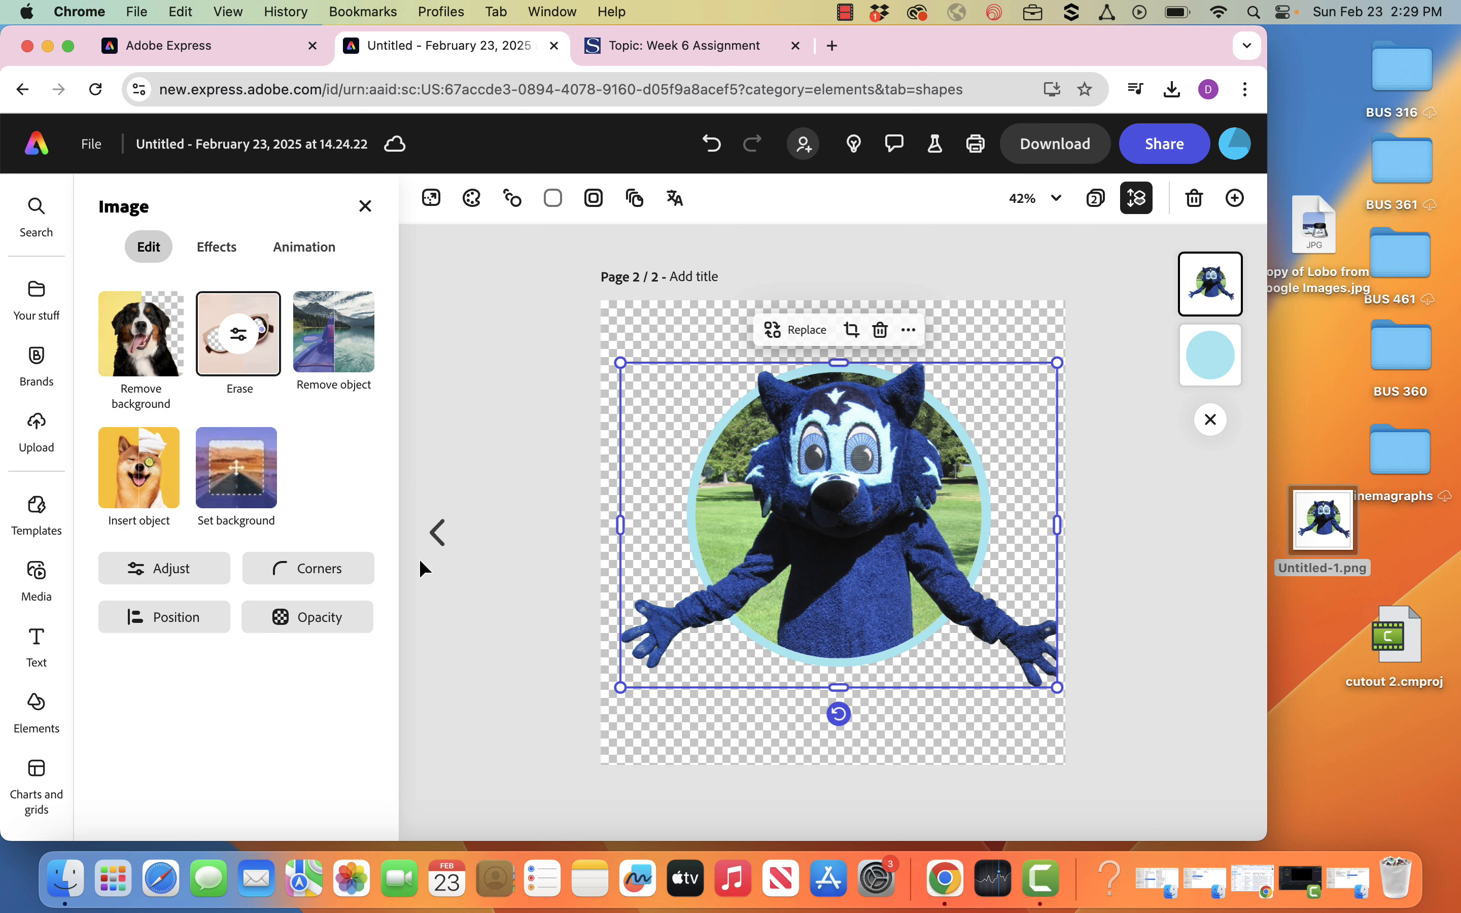
click(480, 474)
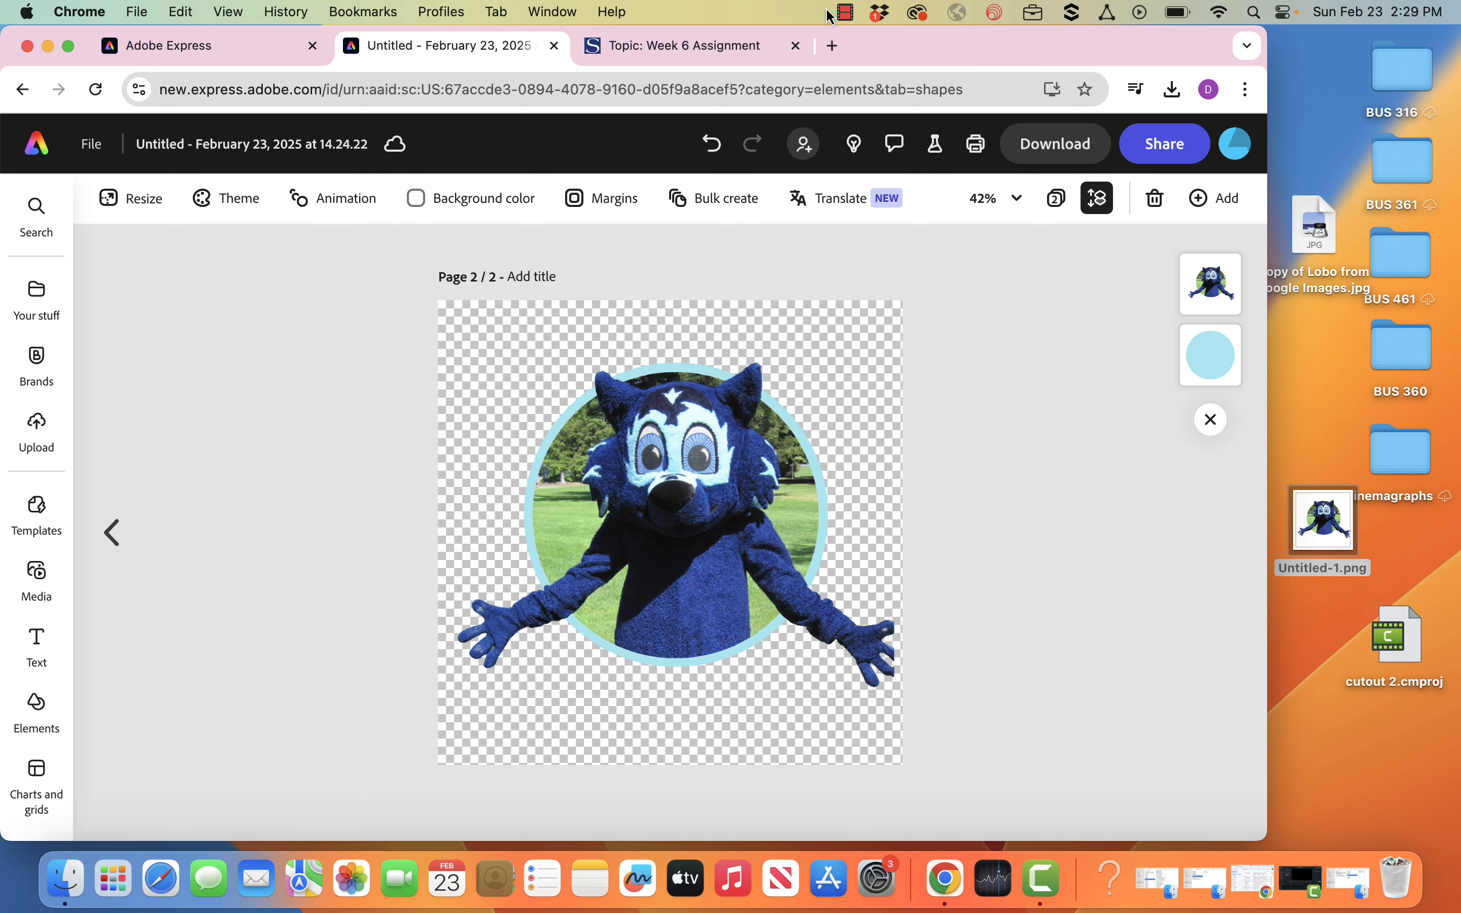